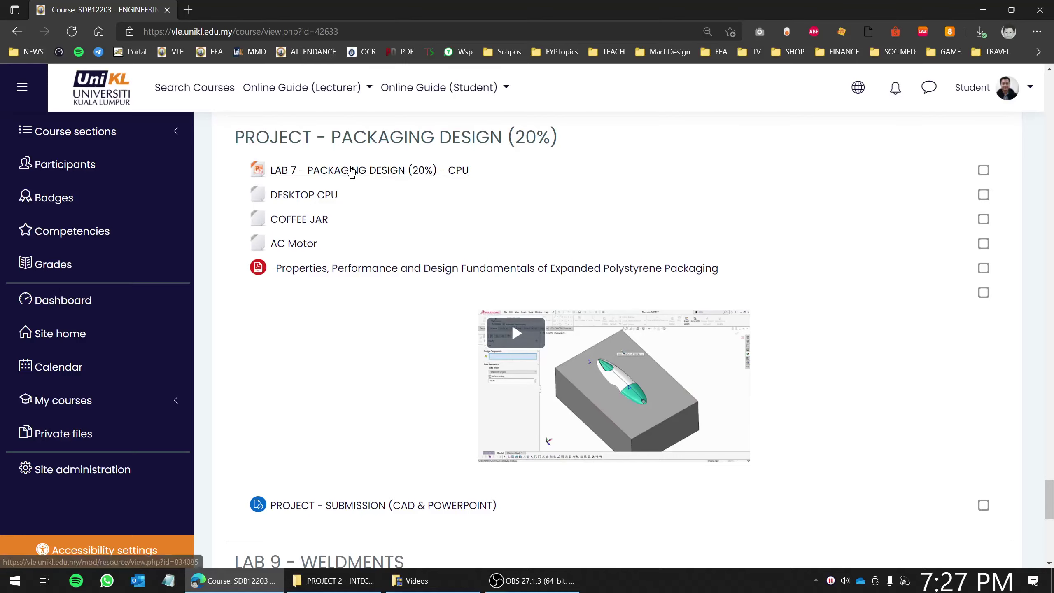
# Open the "LAB 7 - PACKAGING DESIGN (20%) - CPU" presentation from the course page and enable editing on it
pyautogui.click(352, 172)
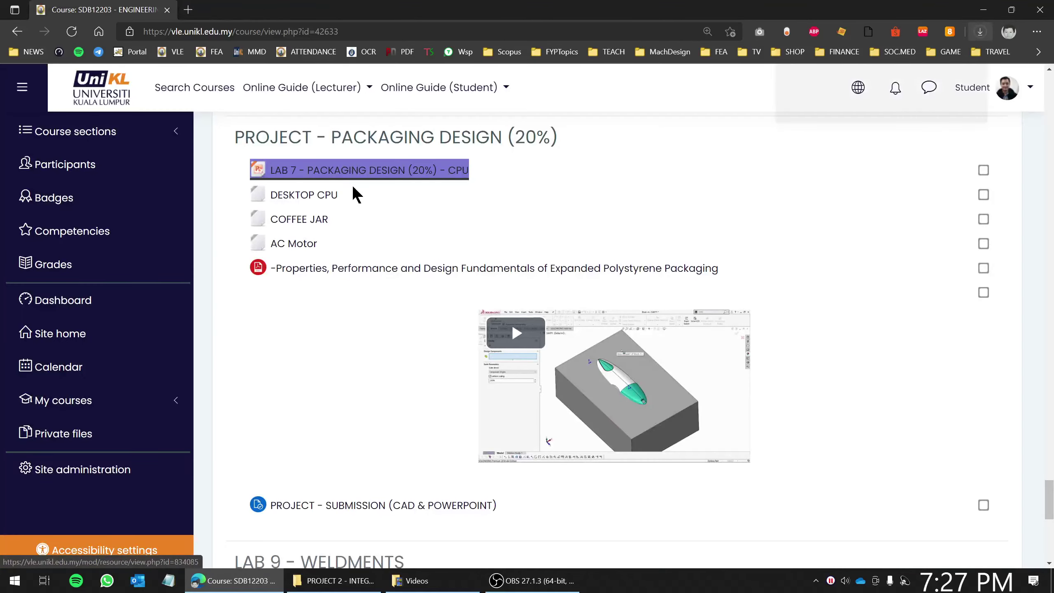
pyautogui.click(837, 83)
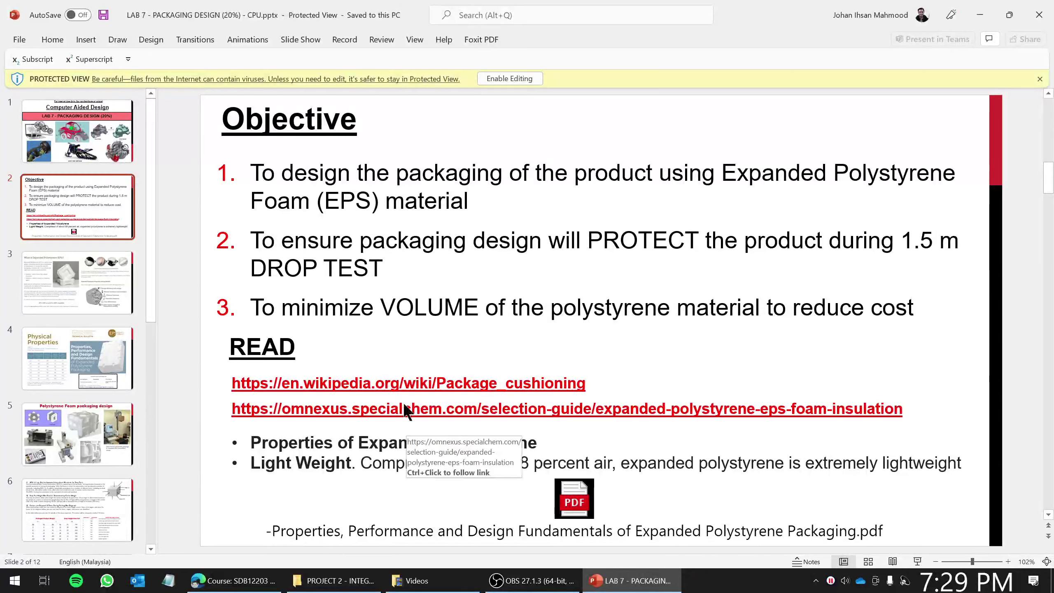
pyautogui.click(537, 78)
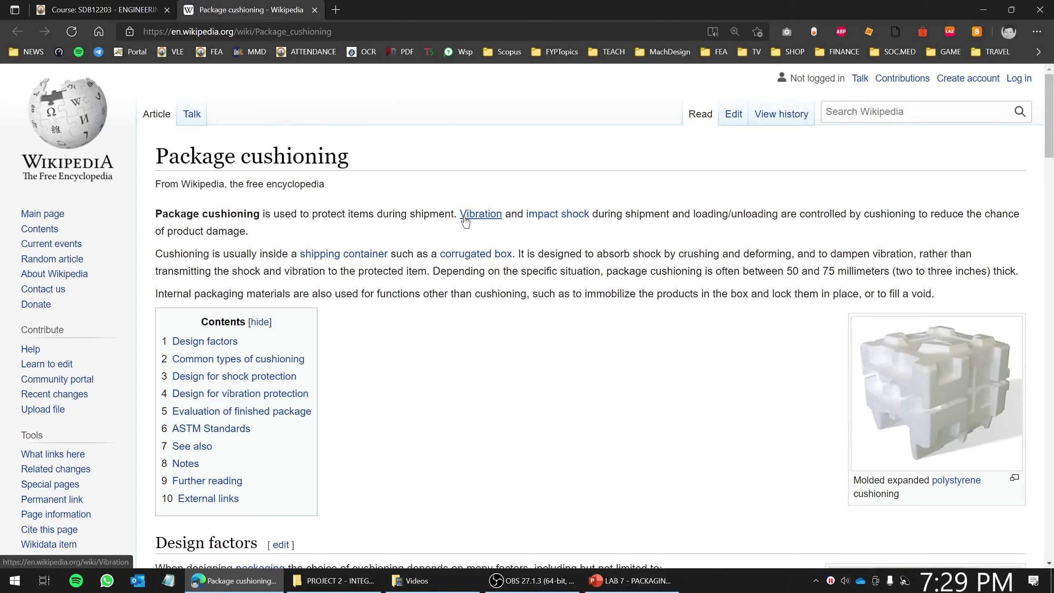
# Read the Wikipedia article on package cushioning, covering its introduction, design factors and common types of cushioning
pyautogui.moveTo(478, 214)
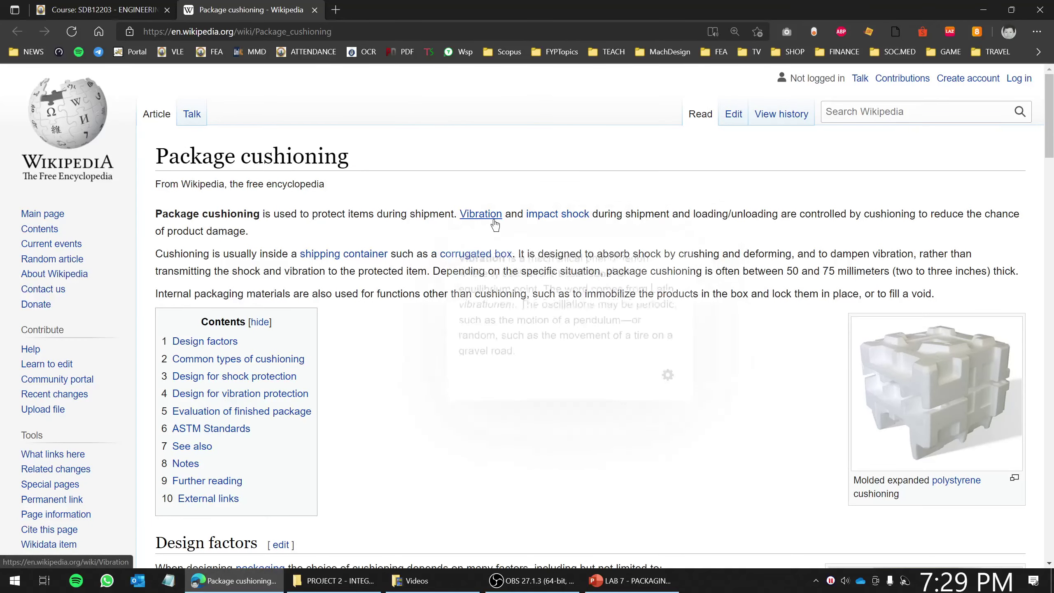
pyautogui.moveTo(559, 215)
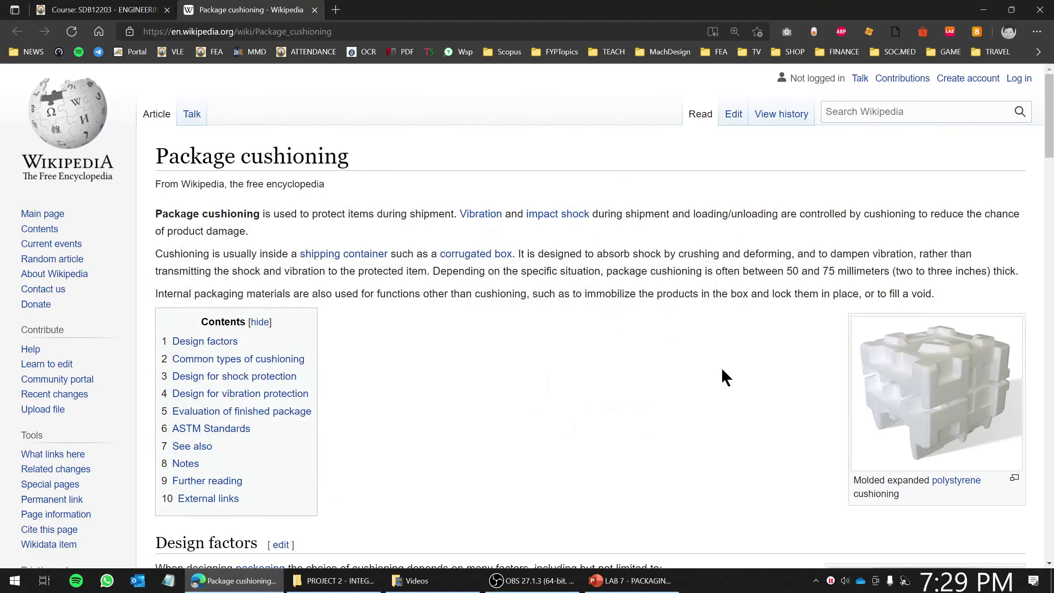
pyautogui.scroll(-3, 722, 367)
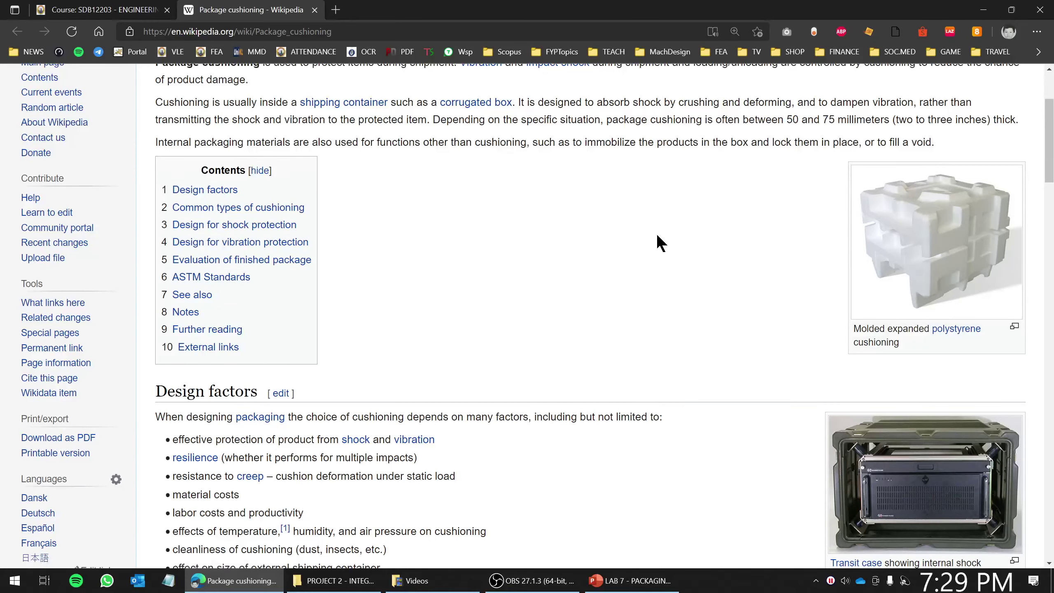
pyautogui.scroll(-6, 542, 221)
pyautogui.scroll(-4, 541, 212)
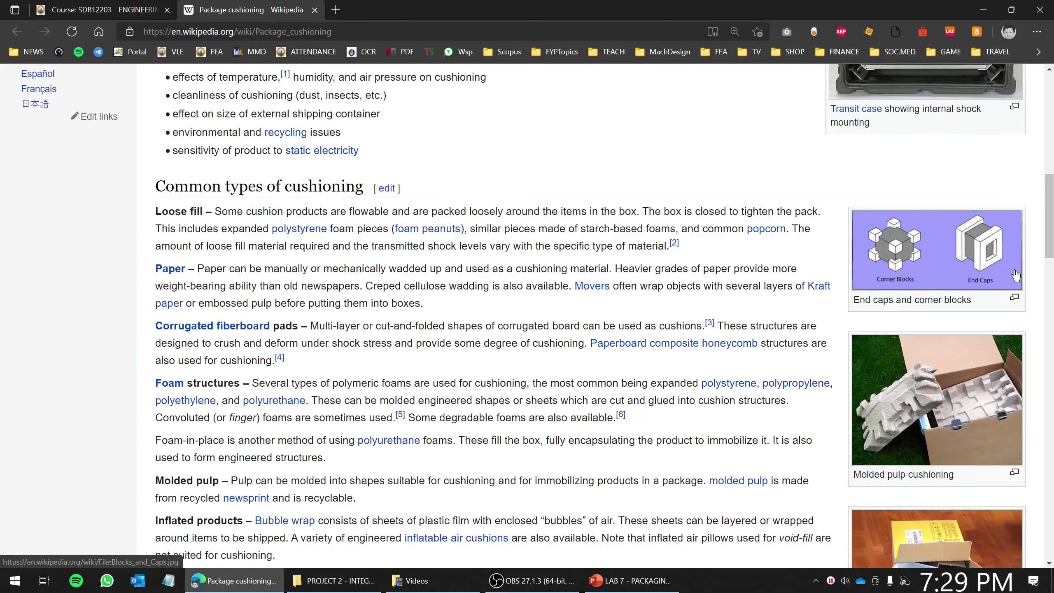
pyautogui.scroll(-15, 789, 285)
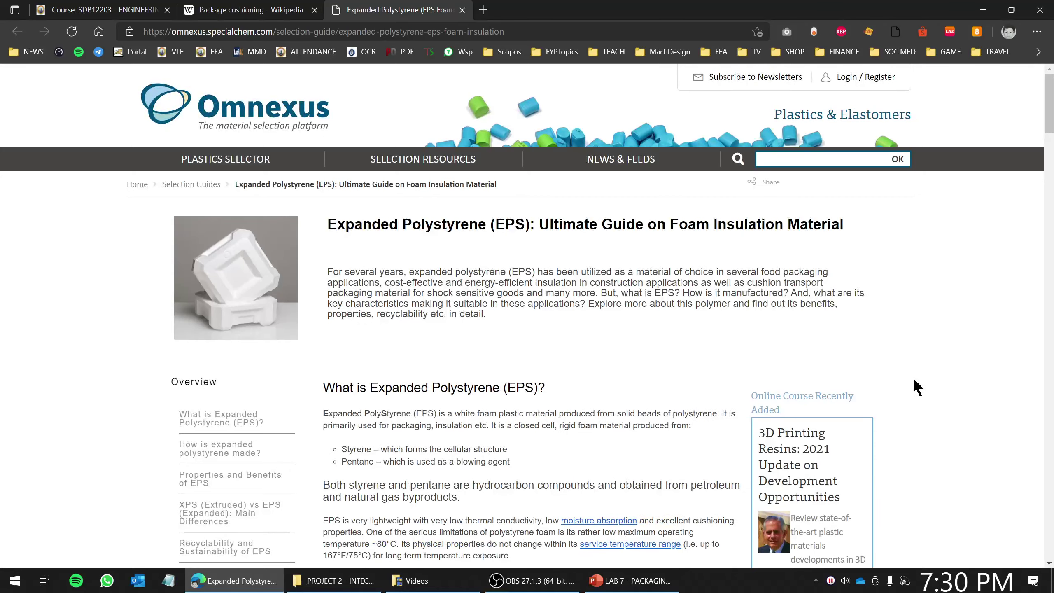
# Review the Omnexus guide's sections on what expanded polystyrene is and how it is made
pyautogui.scroll(-6, 908, 387)
pyautogui.scroll(10, 924, 378)
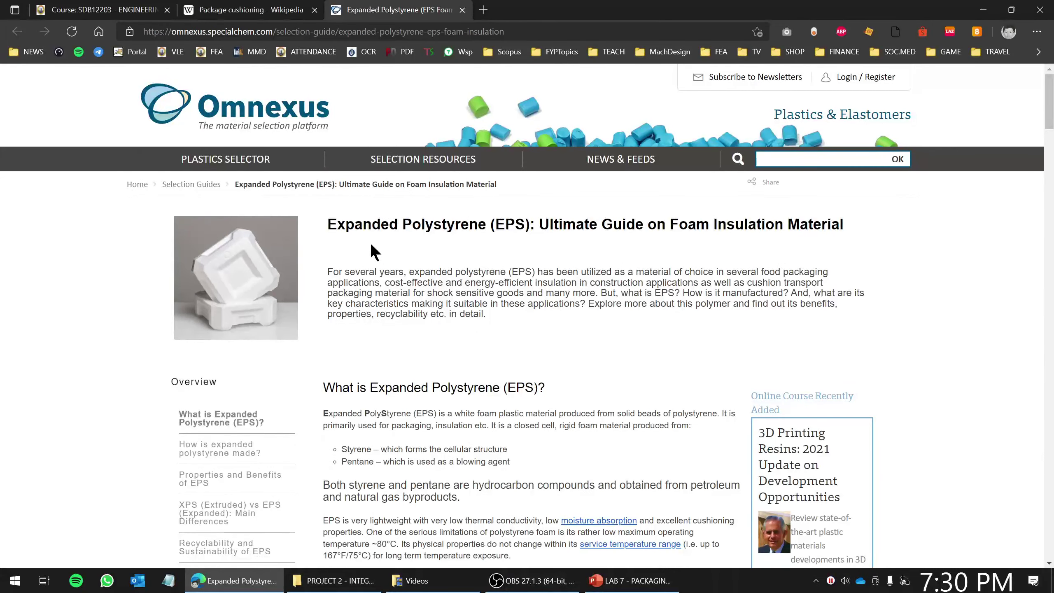
pyautogui.scroll(-8, 386, 261)
pyautogui.scroll(3, 450, 380)
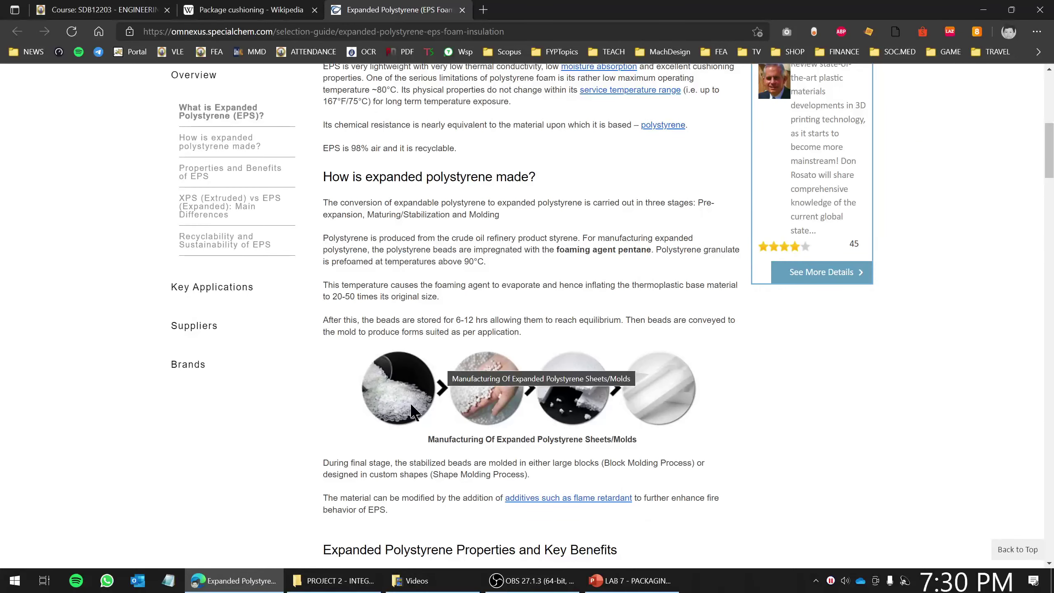
# Examine the typical properties table for EPS molding packaging, highlighting the strength values across the density rows
pyautogui.scroll(-10, 412, 411)
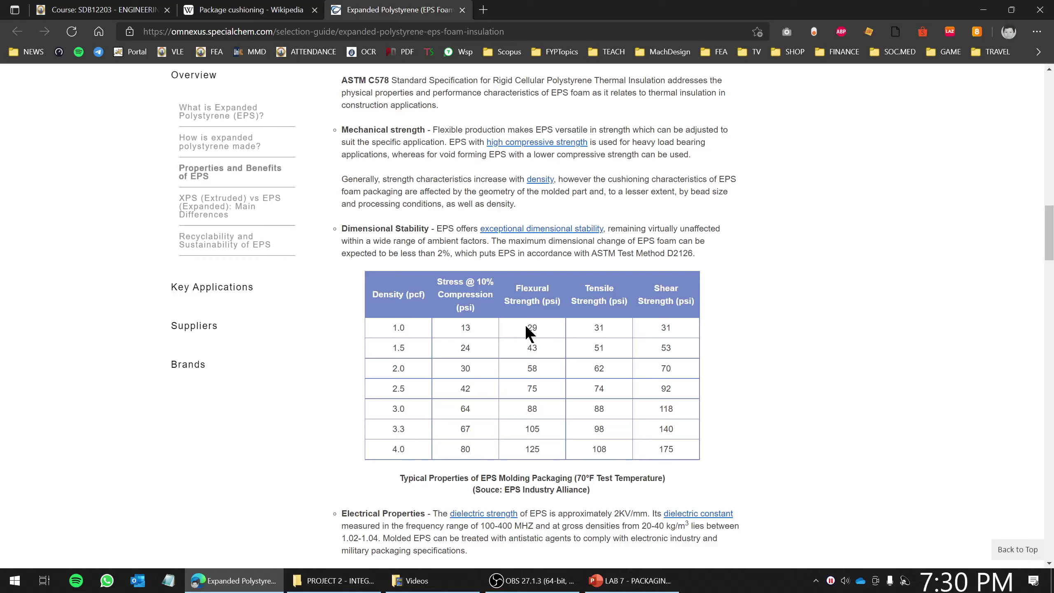
pyautogui.moveTo(525, 325); pyautogui.dragTo(542, 449)
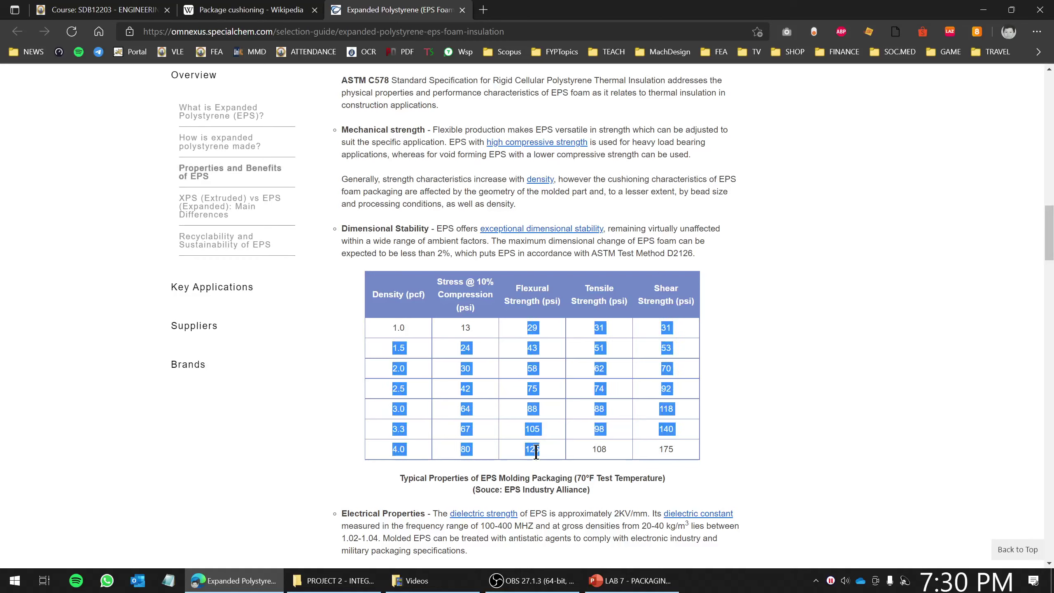
pyautogui.click(513, 457)
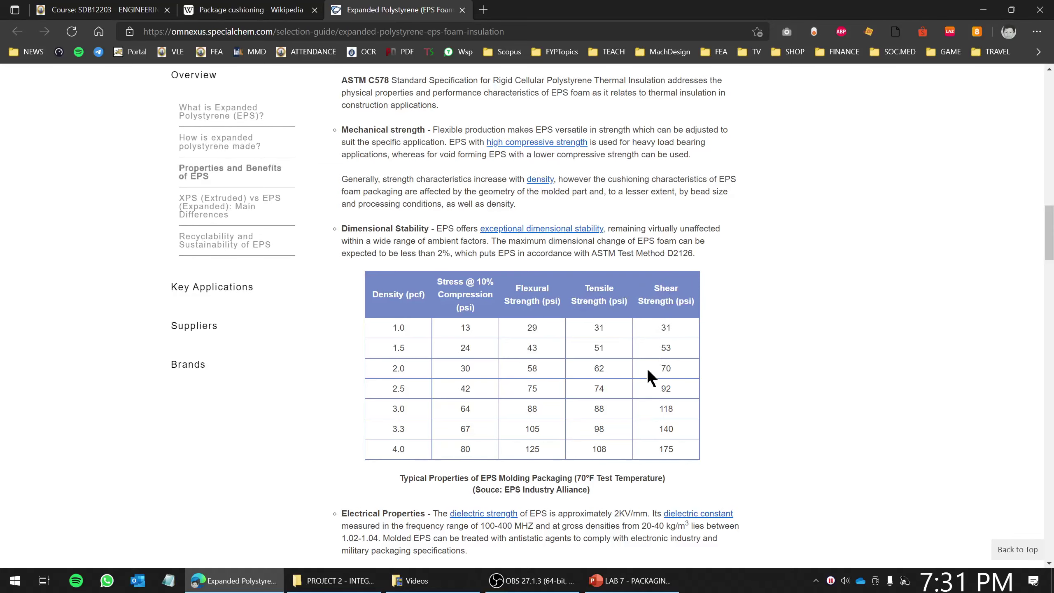
pyautogui.scroll(-7, 651, 378)
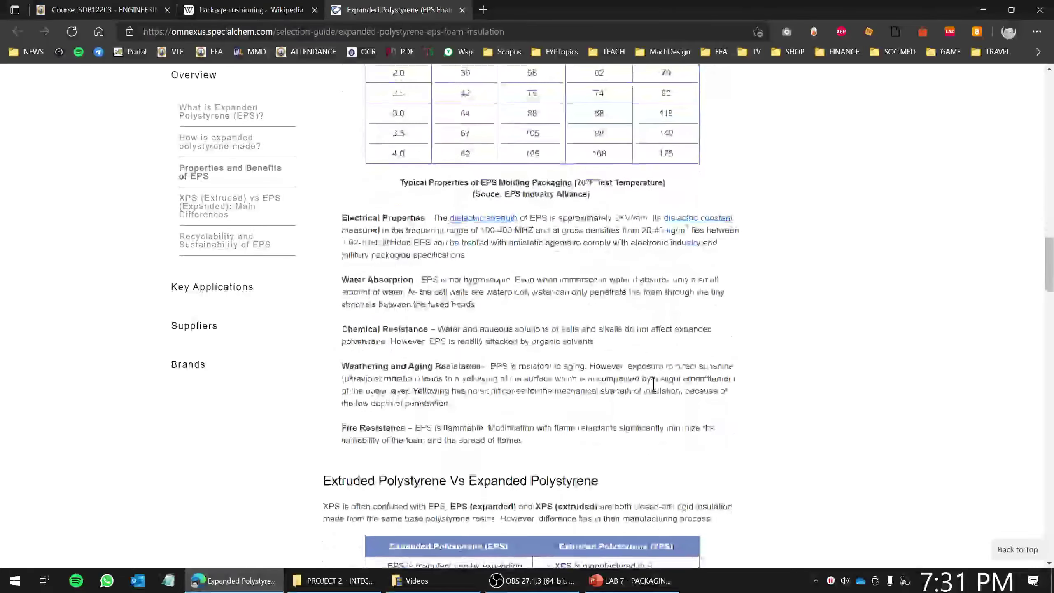
# Read the EPS safety, sustainability and recyclability section, highlighting "Safety" and the sentence on 100% recyclability
pyautogui.scroll(-20, 653, 385)
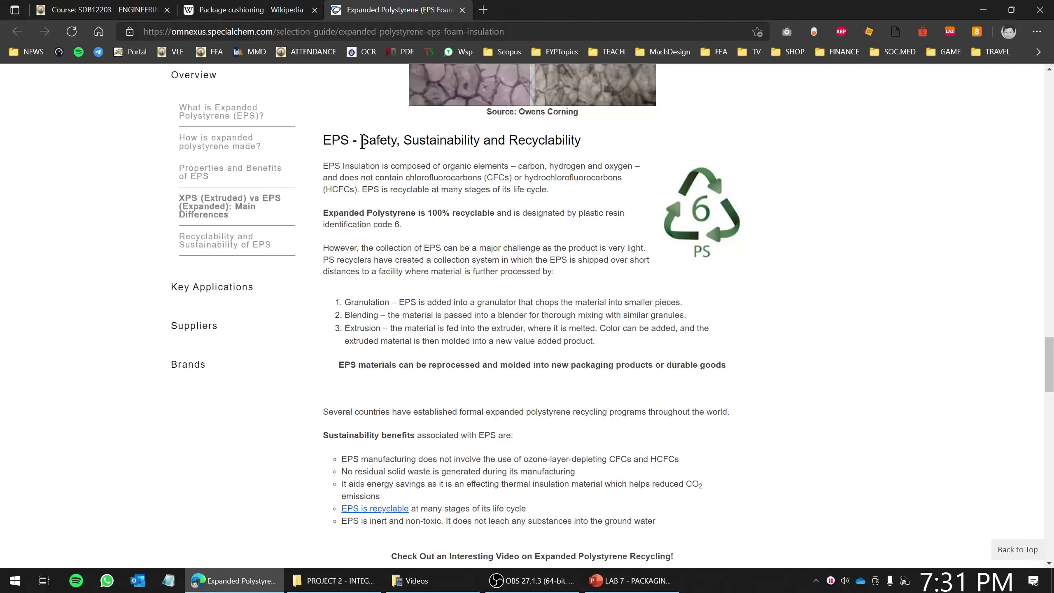
pyautogui.moveTo(360, 144); pyautogui.dragTo(402, 148)
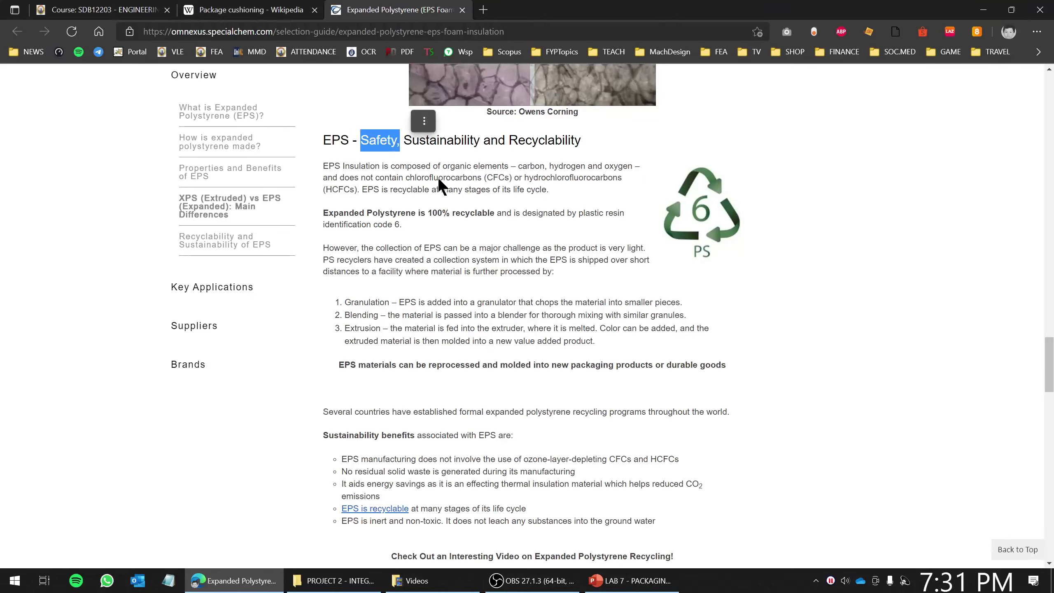
pyautogui.click(423, 210)
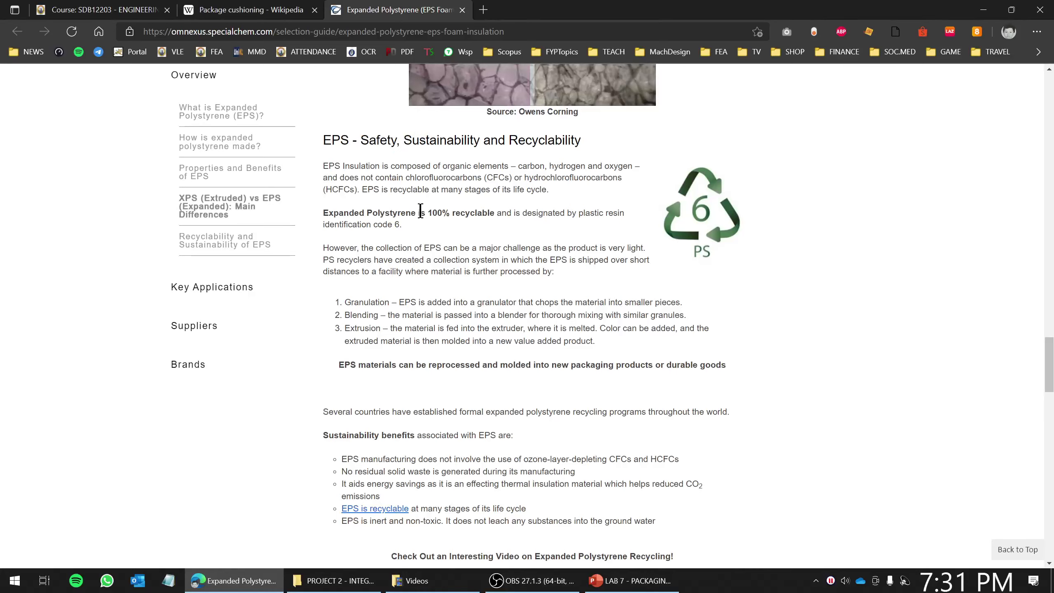
pyautogui.moveTo(326, 214); pyautogui.dragTo(481, 227)
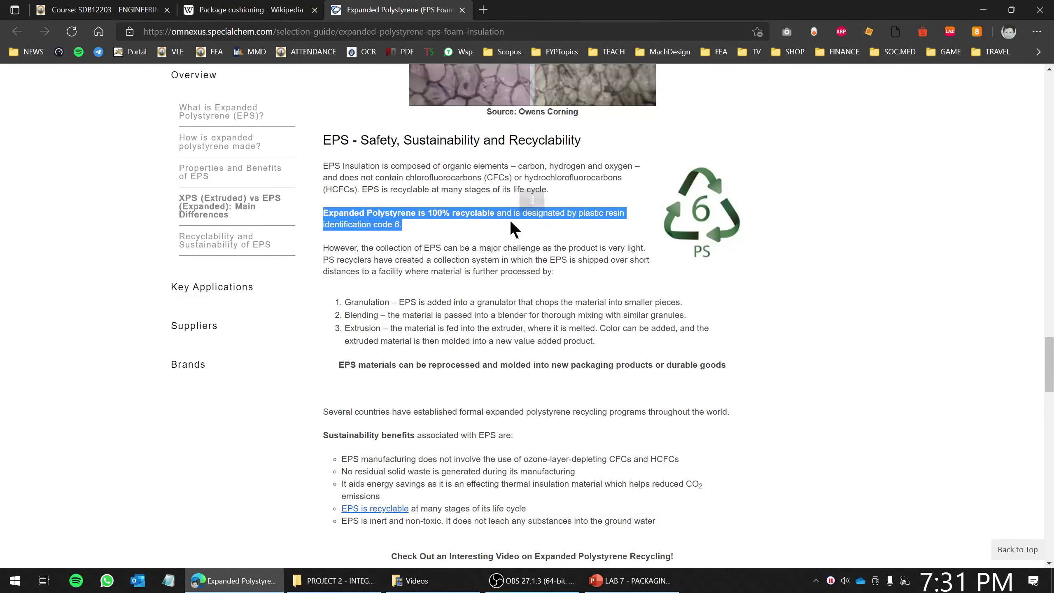
pyautogui.click(469, 247)
# Look through the sustainability benefits and the list of suitable expanded polystyrene grades in the Omnexus guide
pyautogui.scroll(-5, 471, 248)
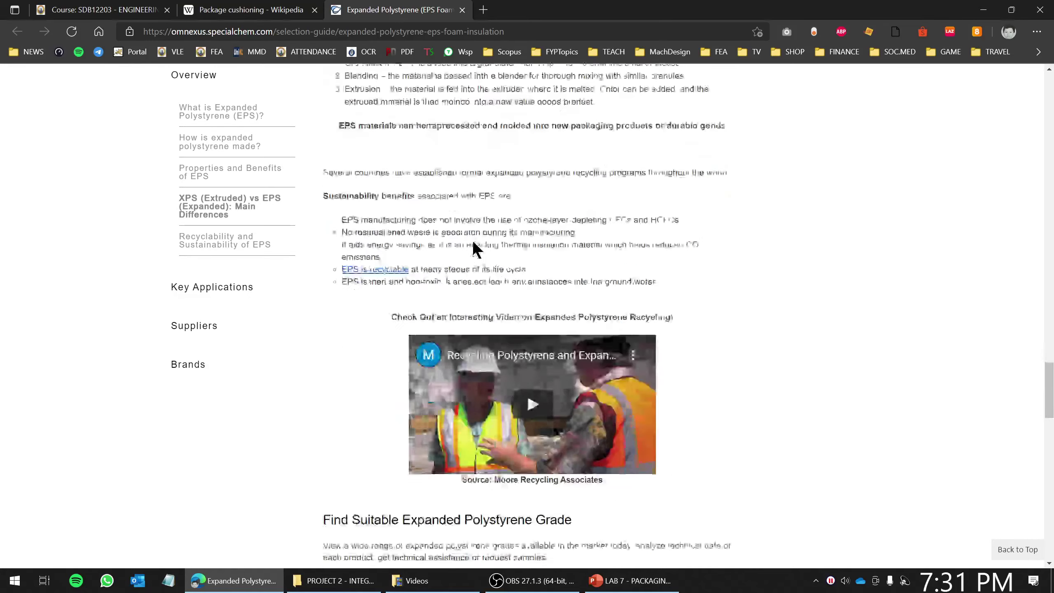
pyautogui.scroll(-9, 473, 240)
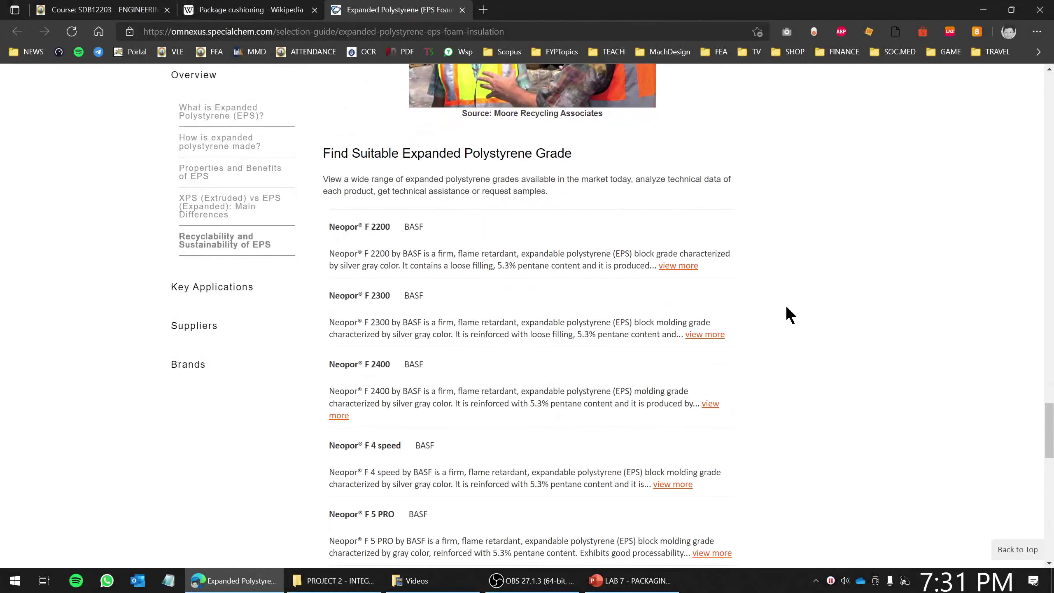
pyautogui.scroll(-3, 682, 287)
pyautogui.scroll(3, 570, 266)
# Switch to PowerPoint and open the PDF on properties, performance and design fundamentals of EPS packaging embedded in the Objective slide
pyautogui.click(615, 580)
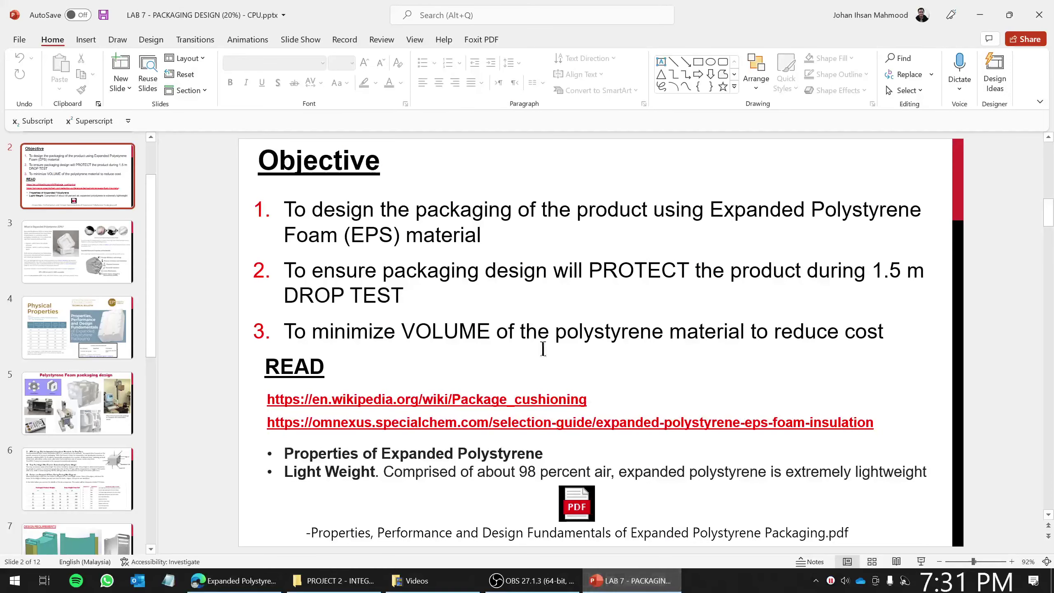
pyautogui.doubleClick(580, 503)
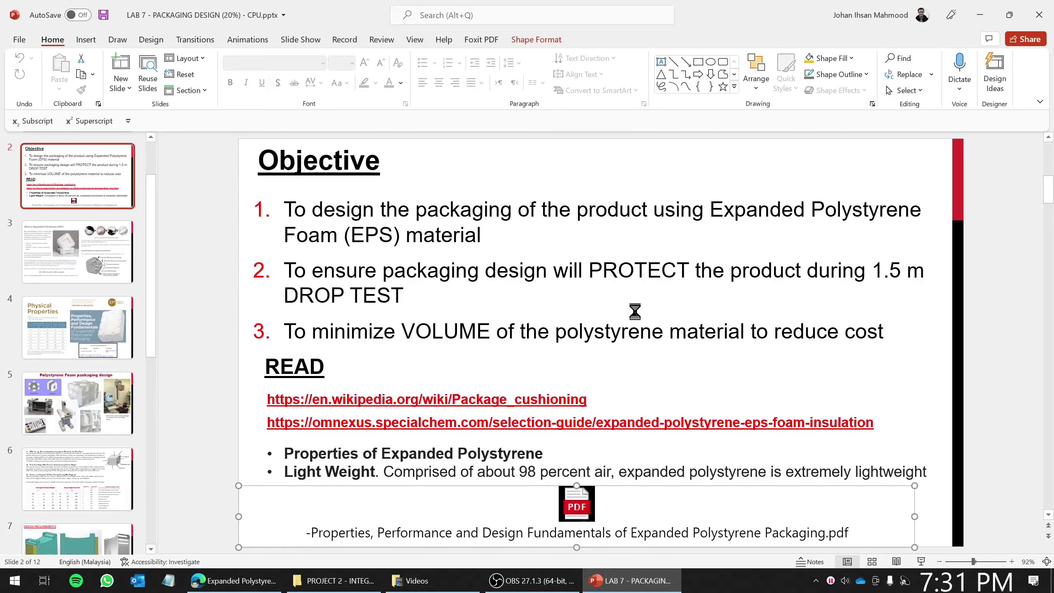
pyautogui.keyDown('ctrl'); pyautogui.scroll(-2, 501, 327); pyautogui.keyUp('ctrl')
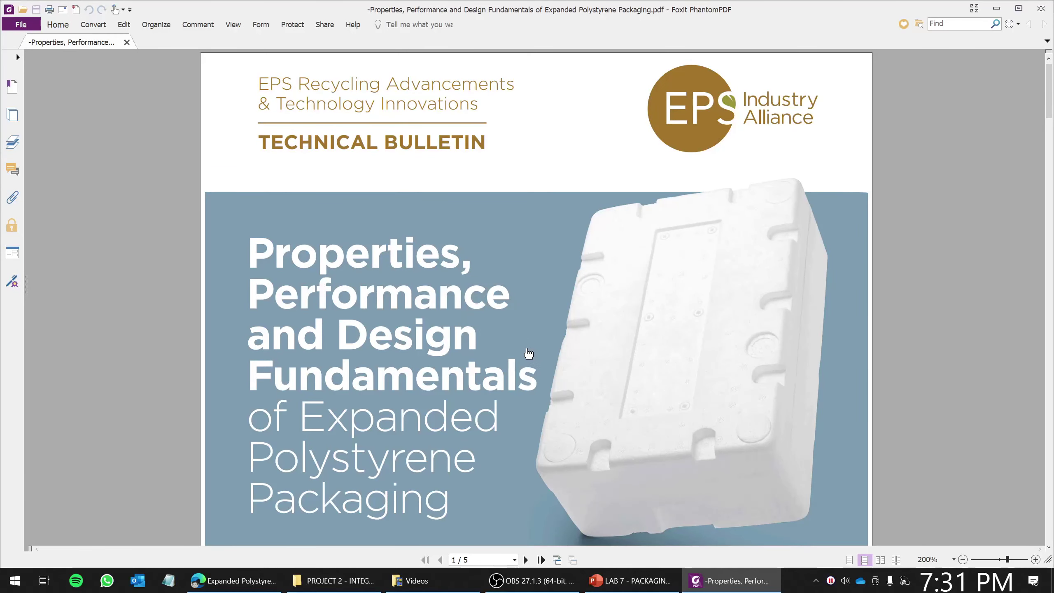
# Read the EPS technical bulletin from the cover through end-use applications to the physical properties on page 3
pyautogui.scroll(-3, 504, 421)
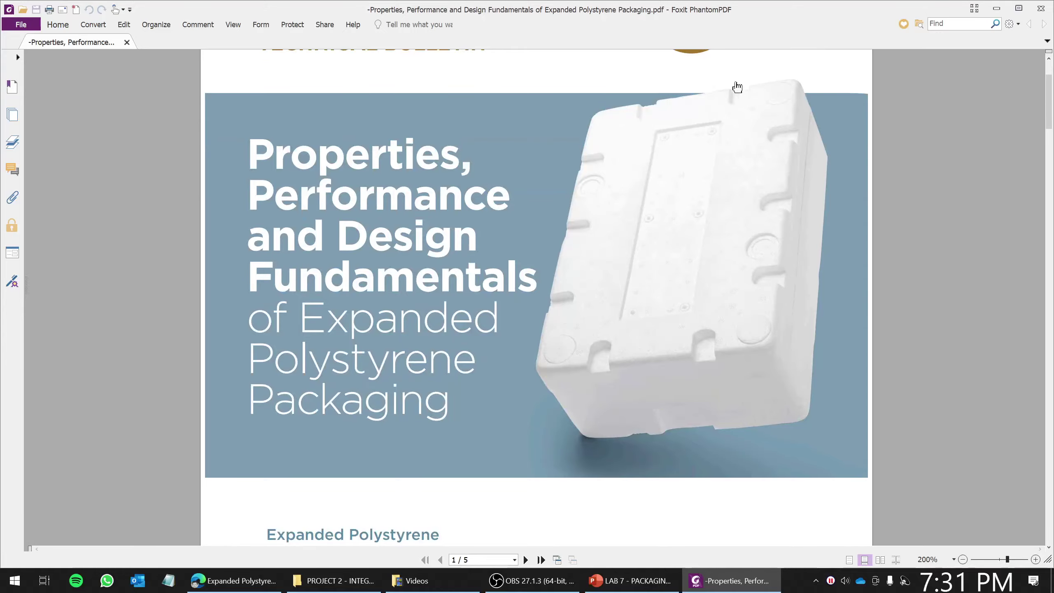
pyautogui.scroll(-12, 629, 312)
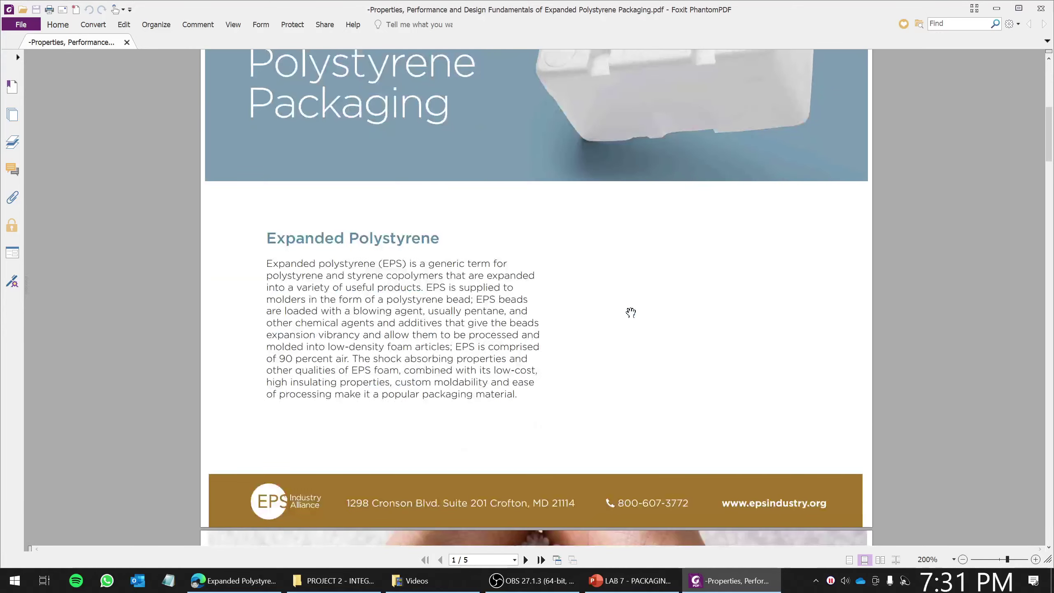
pyautogui.scroll(-15, 631, 312)
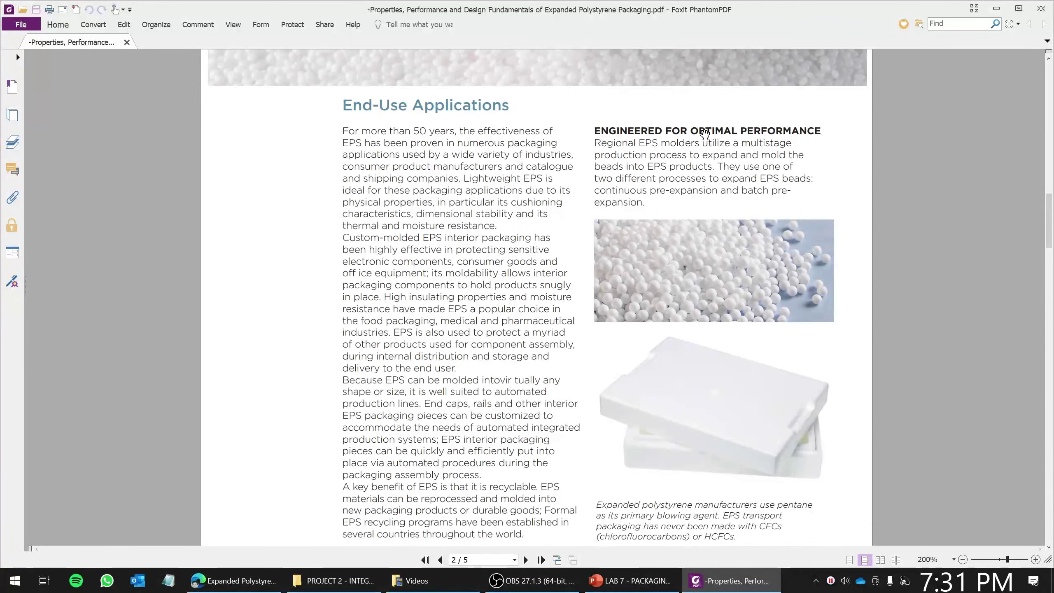
pyautogui.scroll(-10, 497, 290)
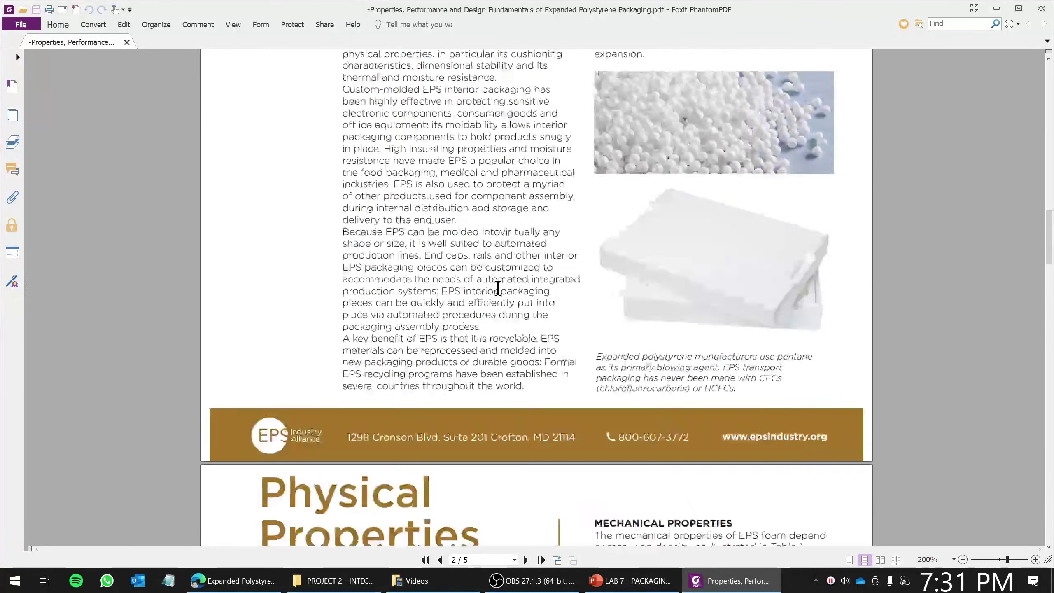
pyautogui.scroll(-8, 497, 293)
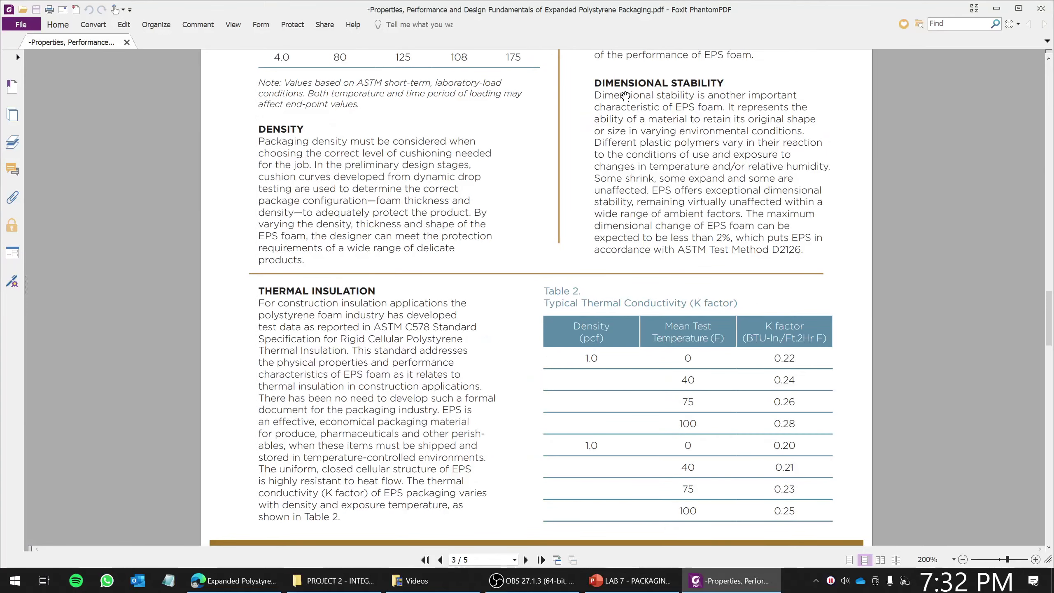
# Return to PowerPoint and review slides 3 to 5 on expanded polystyrene, its physical properties and foam packaging design
pyautogui.click(630, 580)
pyautogui.scroll(-1, 618, 411)
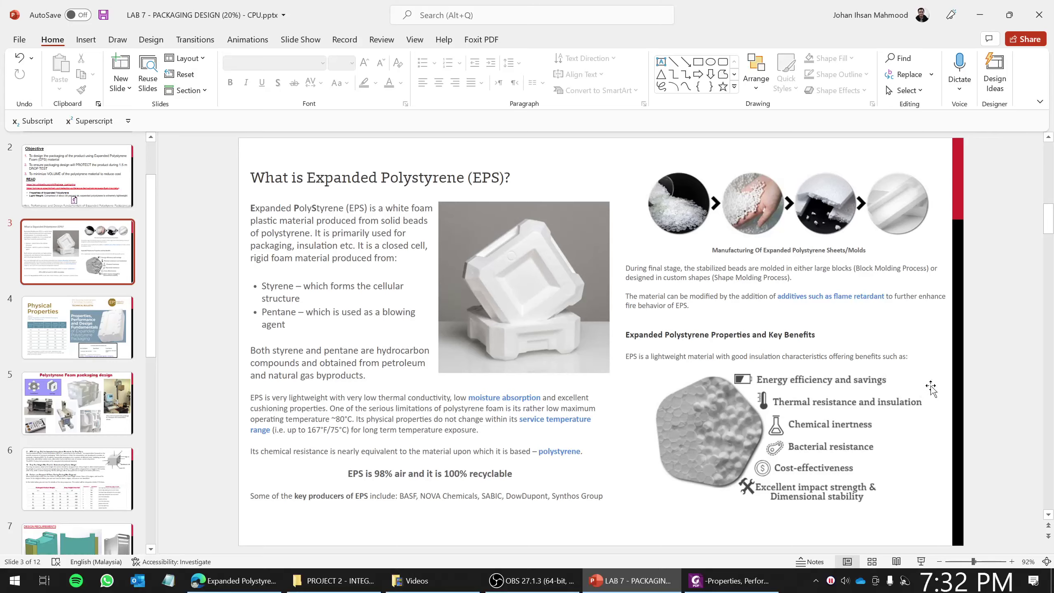
pyautogui.scroll(-1, 929, 384)
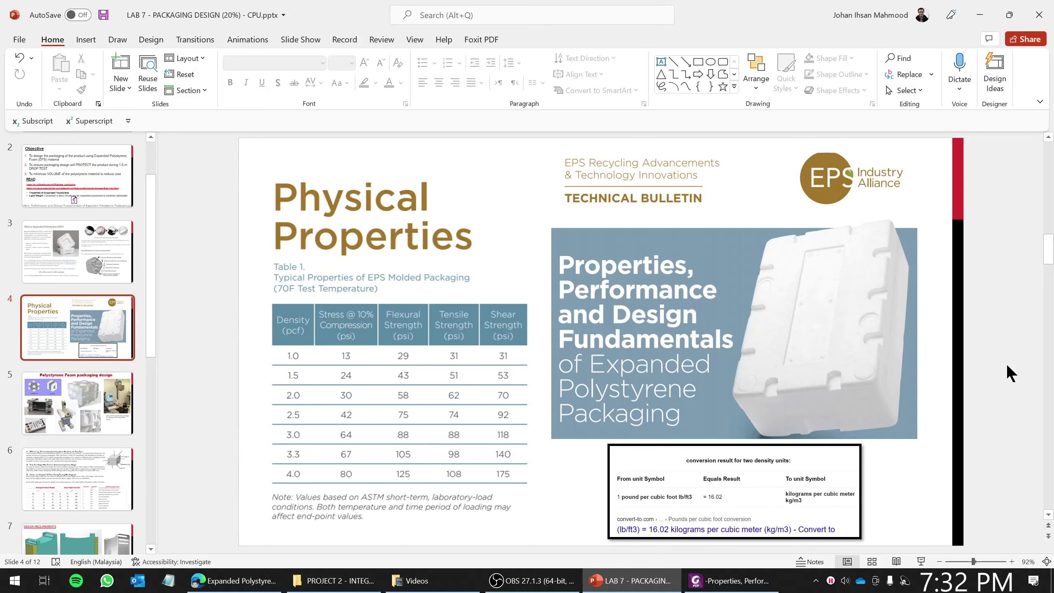
pyautogui.scroll(-1, 1008, 366)
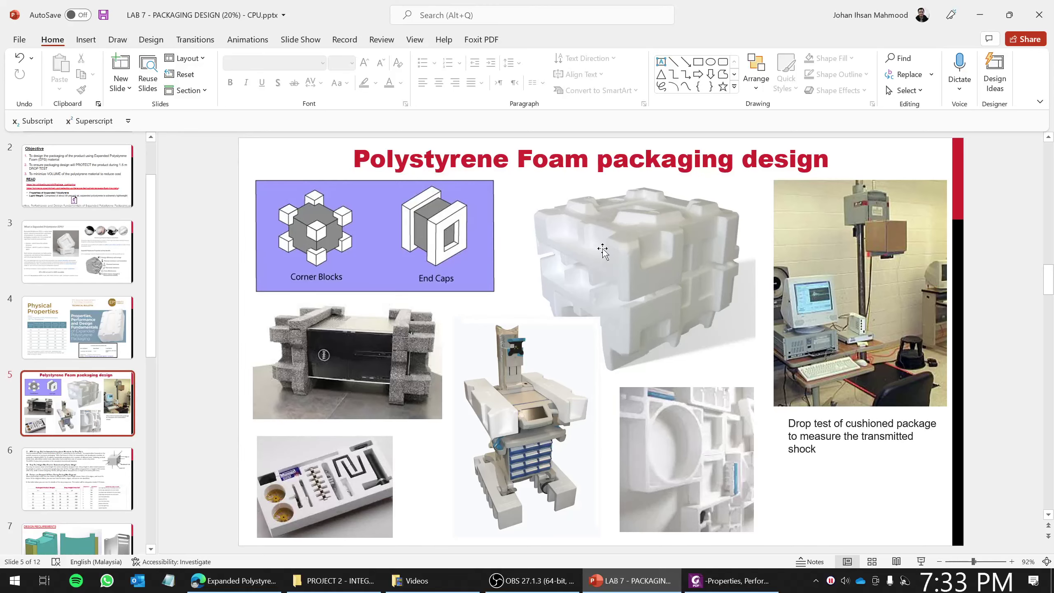
# Study the ISTA 1A drop test slide, marking the opening ISTA sentence and the 45 kg carton weight
pyautogui.scroll(-1, 616, 274)
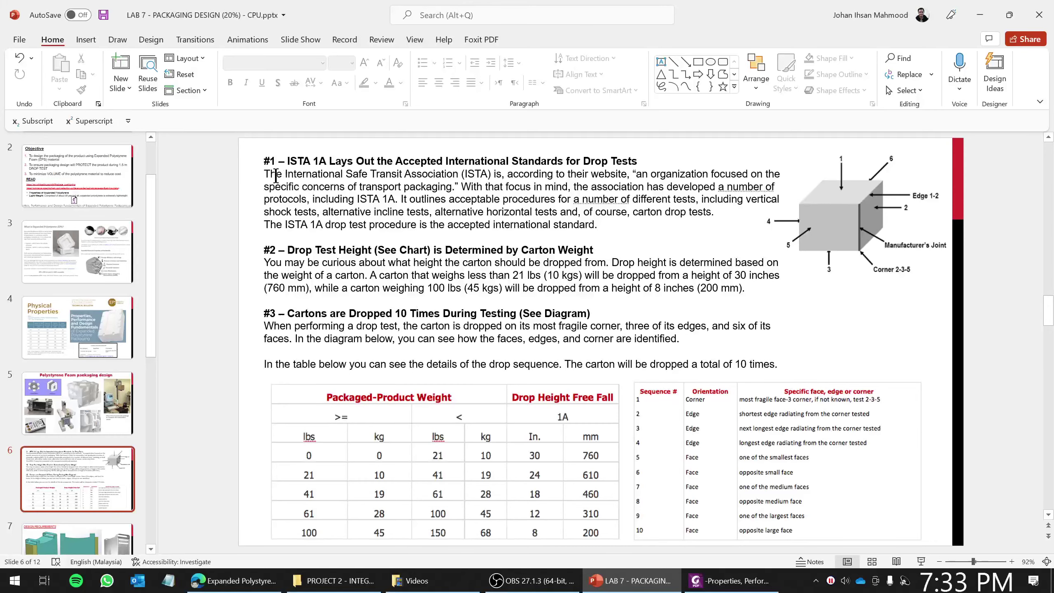
pyautogui.moveTo(264, 174); pyautogui.dragTo(491, 176)
pyautogui.click(341, 190)
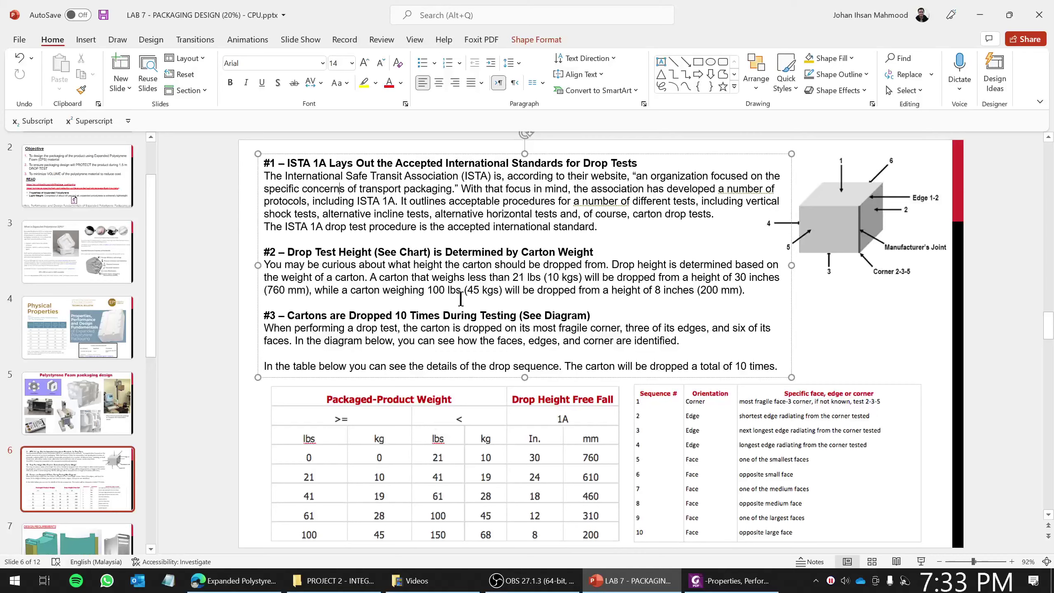
pyautogui.moveTo(468, 290)
pyautogui.mouseDown()
pyautogui.moveTo(499, 290)
pyautogui.moveTo(486, 293)
pyautogui.mouseUp()
# View the Design Requirements slide and the Methodology in Assembly Mode slide
pyautogui.scroll(-2, 652, 313)
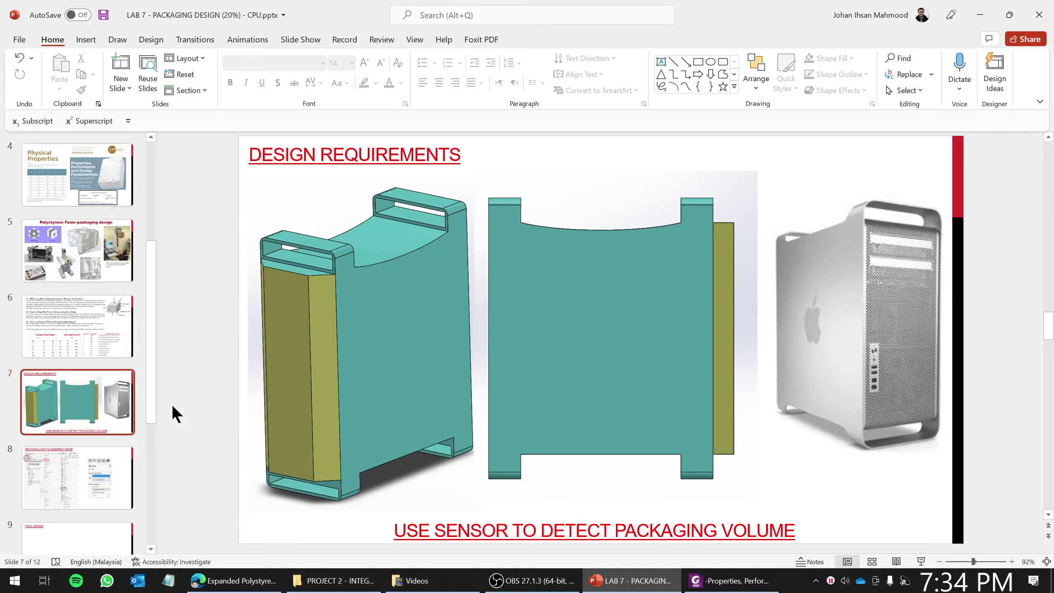
pyautogui.click(94, 474)
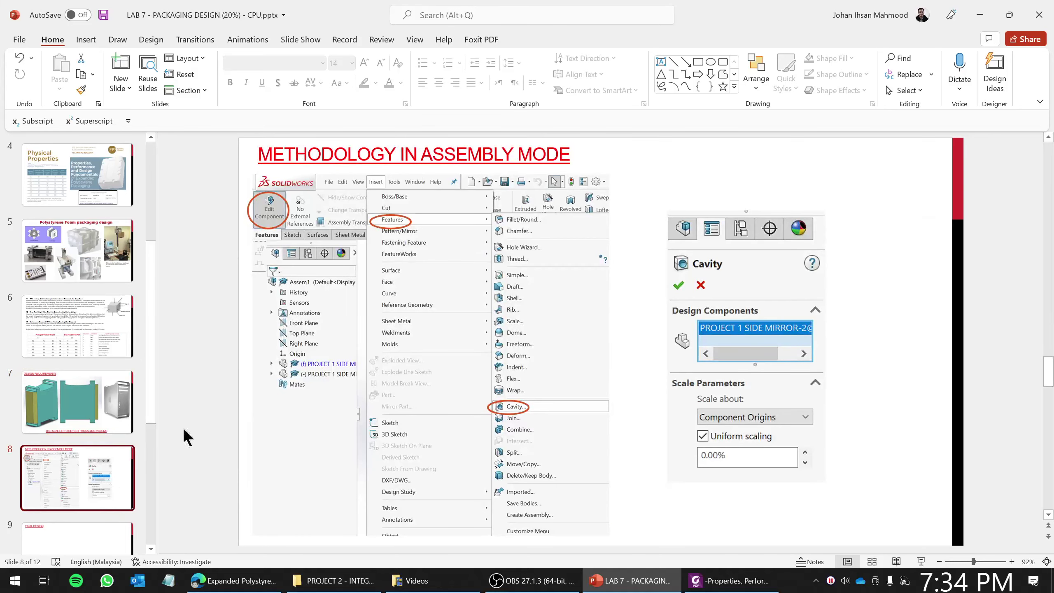
# Review the Design Requirements slide again and return to the Methodology in Assembly Mode slide
pyautogui.click(79, 429)
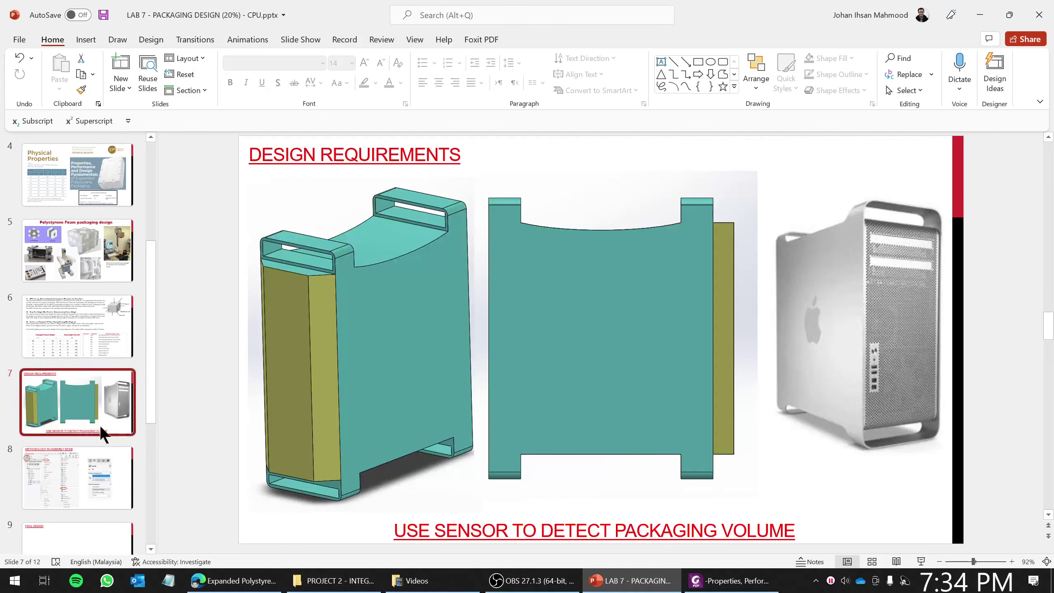
pyautogui.click(108, 482)
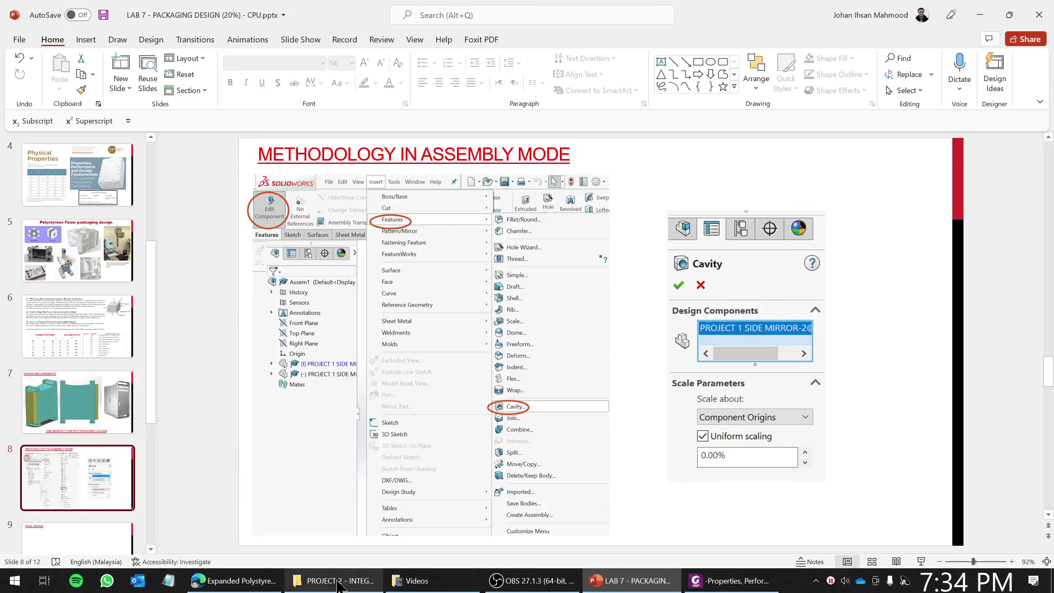
# Download the DESKTOP CPU, COFFEE JAR and AC Motor files from the course page's packaging design project section in the browser
pyautogui.click(232, 580)
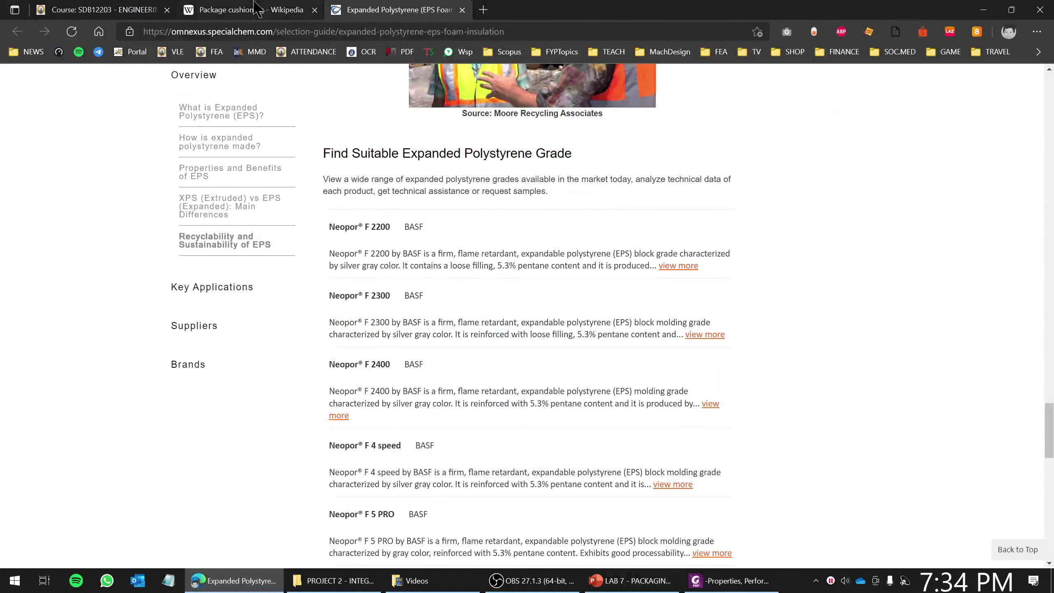
pyautogui.click(133, 9)
pyautogui.scroll(3, 319, 346)
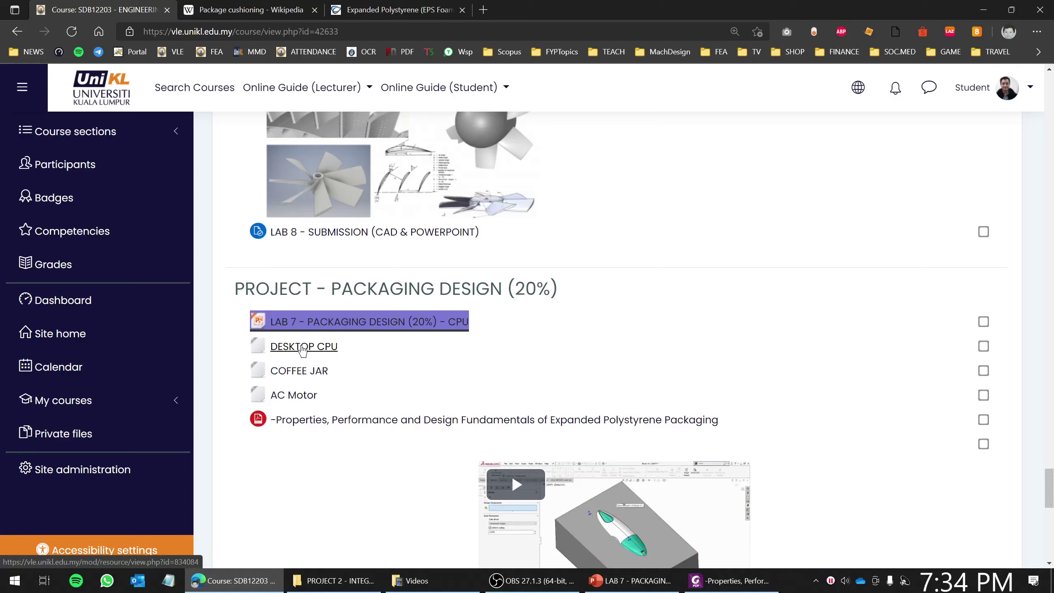
pyautogui.click(302, 347)
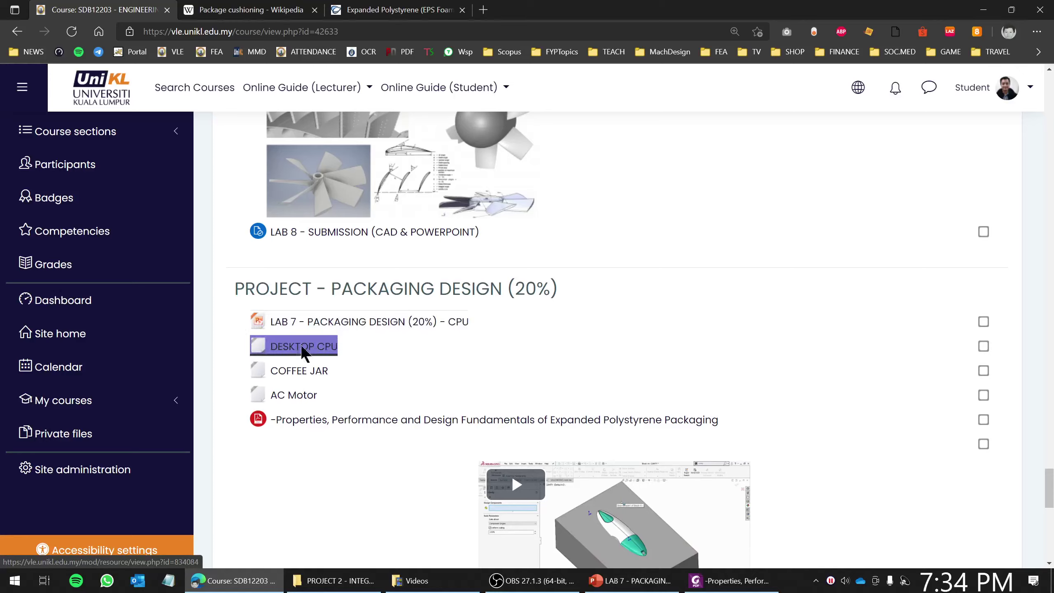
pyautogui.click(299, 372)
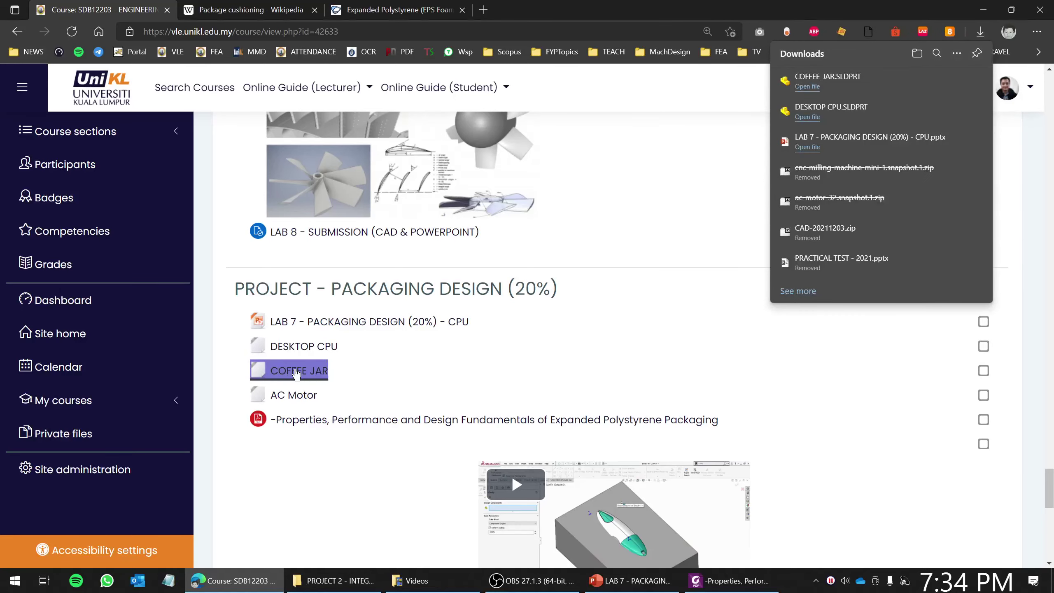
pyautogui.click(295, 397)
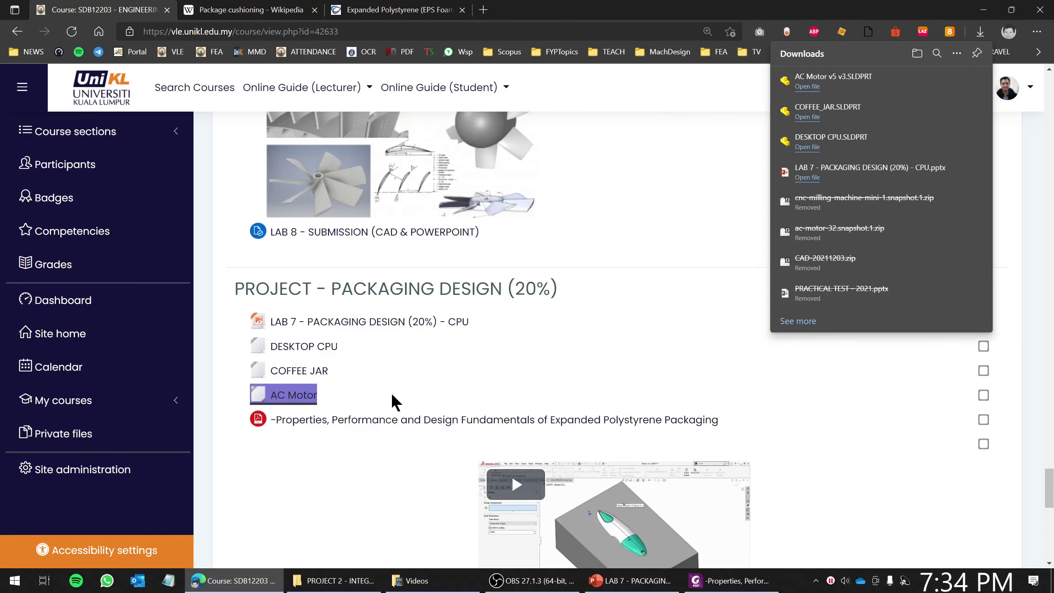
# Show the Windows desktop and arrange the DESKTOP CPU, COFFEE_JAR and AC Motor v5 v3 part files in a row in the middle
pyautogui.press('super+d')
pyautogui.moveTo(43, 523); pyautogui.dragTo(427, 276)
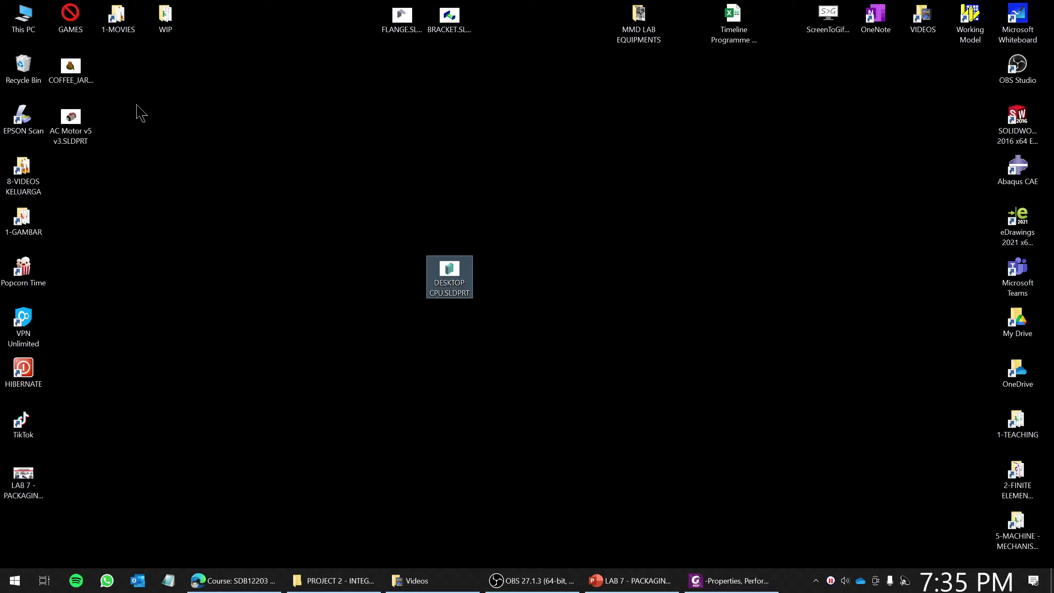
pyautogui.moveTo(70, 67); pyautogui.dragTo(550, 275)
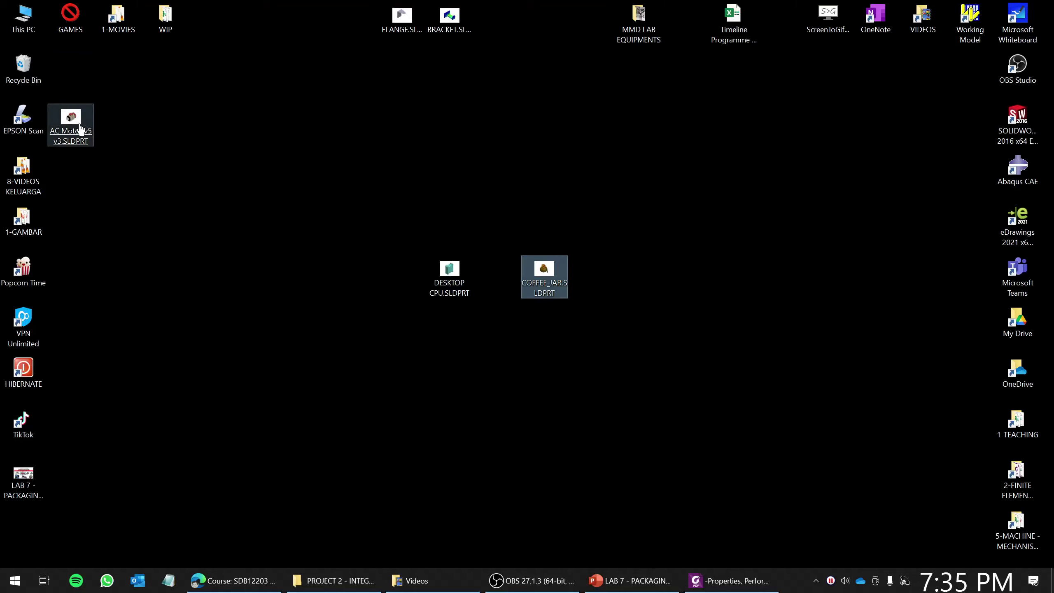
pyautogui.moveTo(77, 129); pyautogui.dragTo(688, 277)
pyautogui.click(673, 372)
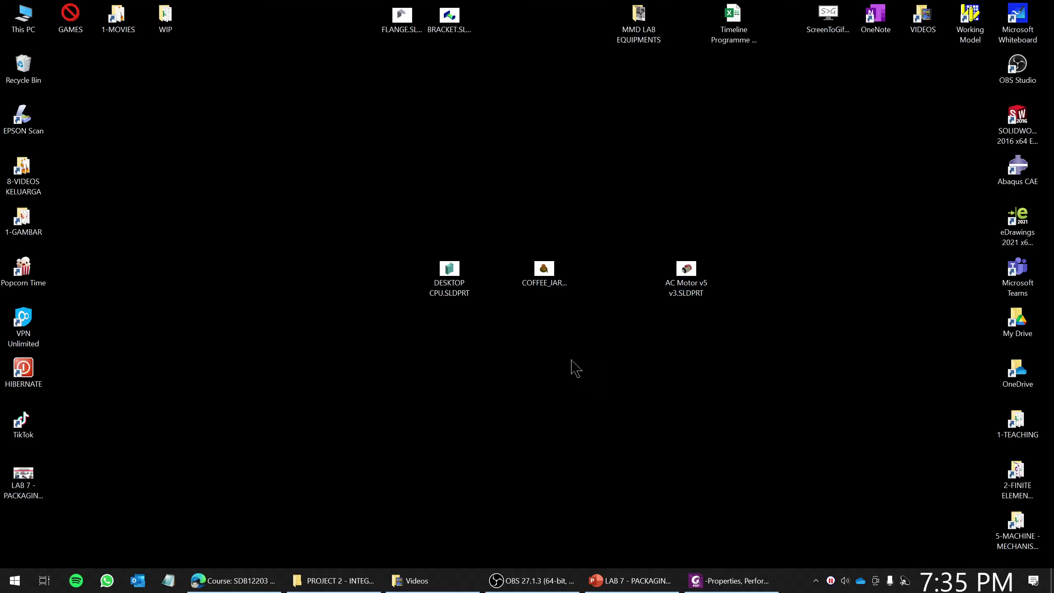
# Open DESKTOP CPU.SLDPRT in SOLIDWORKS and inspect the model in an angled 3D view
pyautogui.click(460, 284)
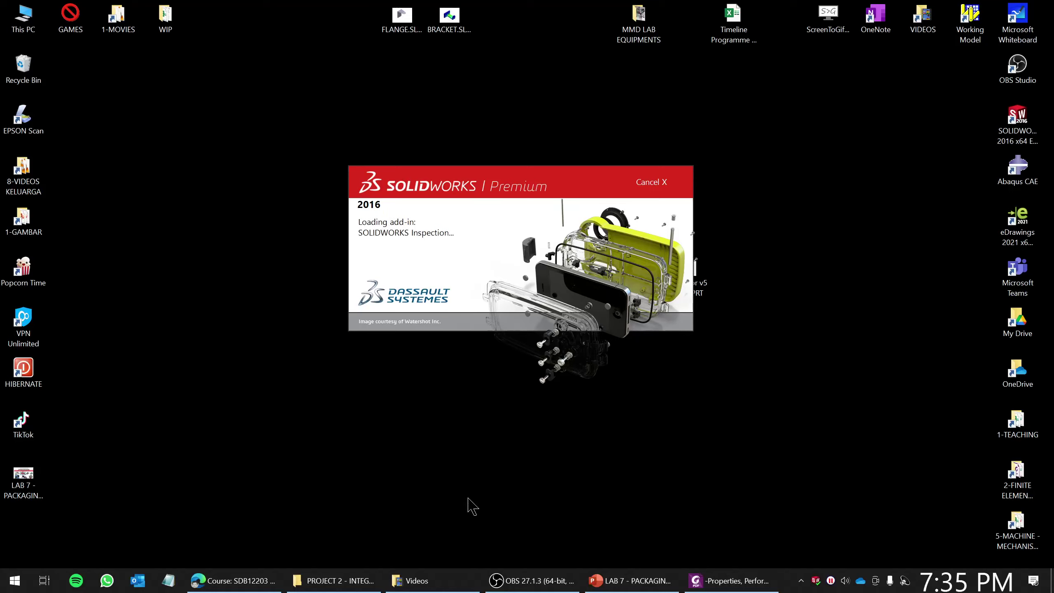
pyautogui.click(654, 586)
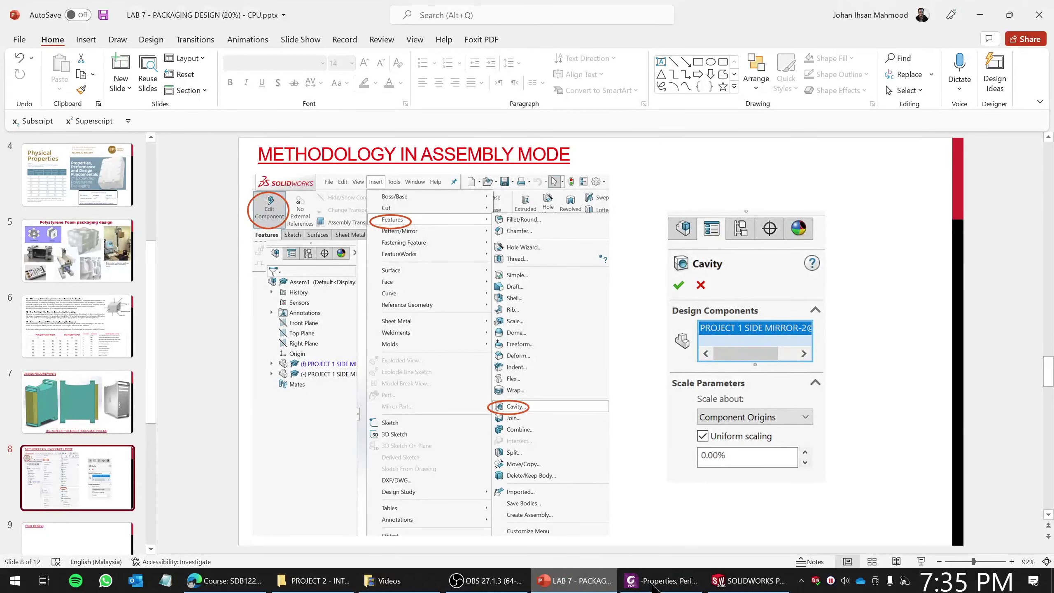
pyautogui.click(725, 585)
pyautogui.click(725, 584)
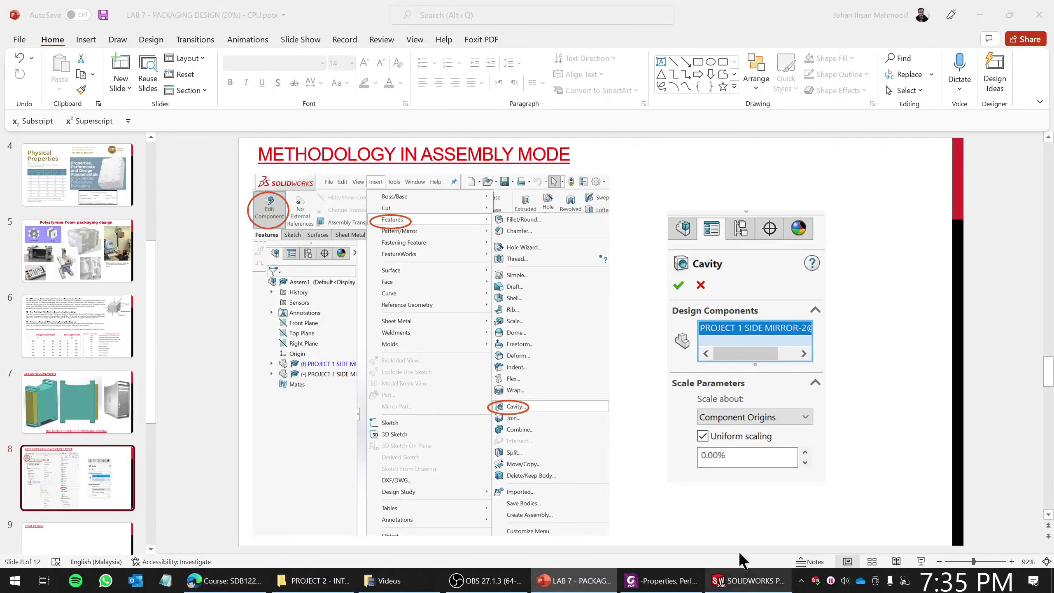
pyautogui.click(745, 582)
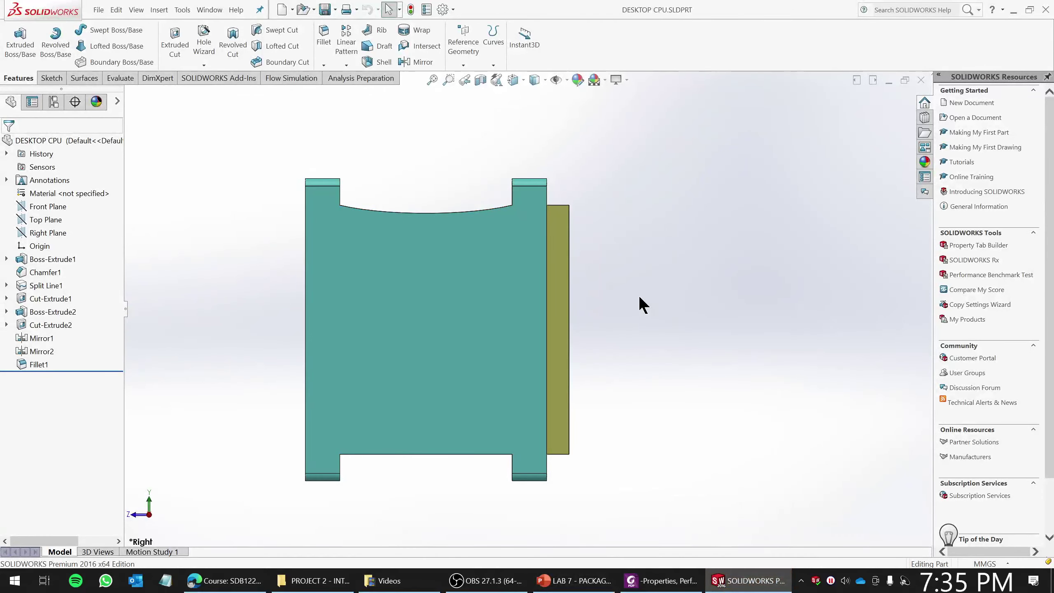
pyautogui.moveTo(639, 294); pyautogui.dragTo(522, 357, button='middle')
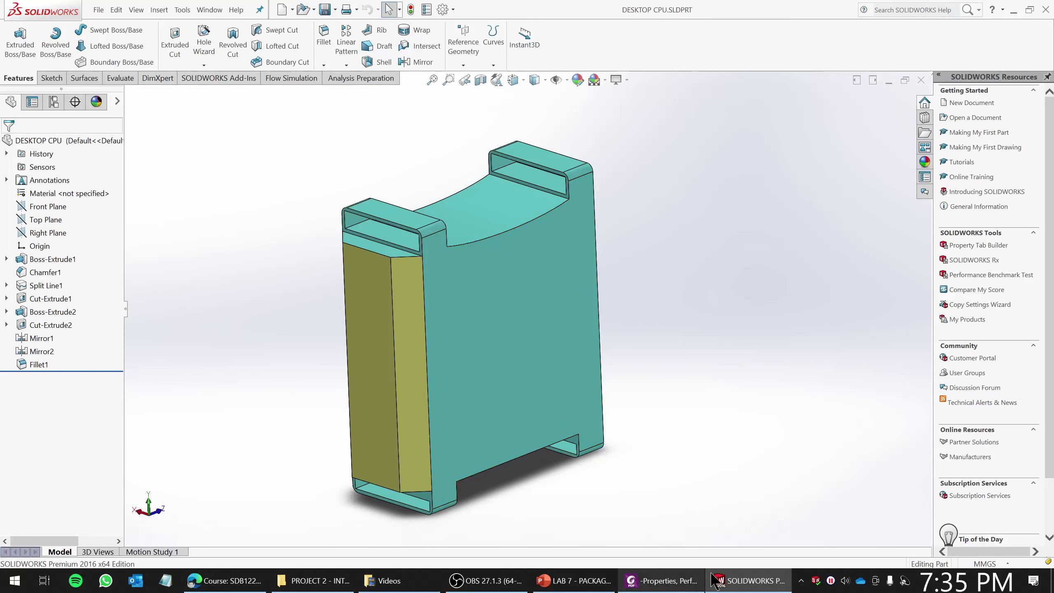
# Open COFFEE_JAR.SLDPRT from the desktop in SOLIDWORKS and view the coffee jar from the front
pyautogui.click(747, 581)
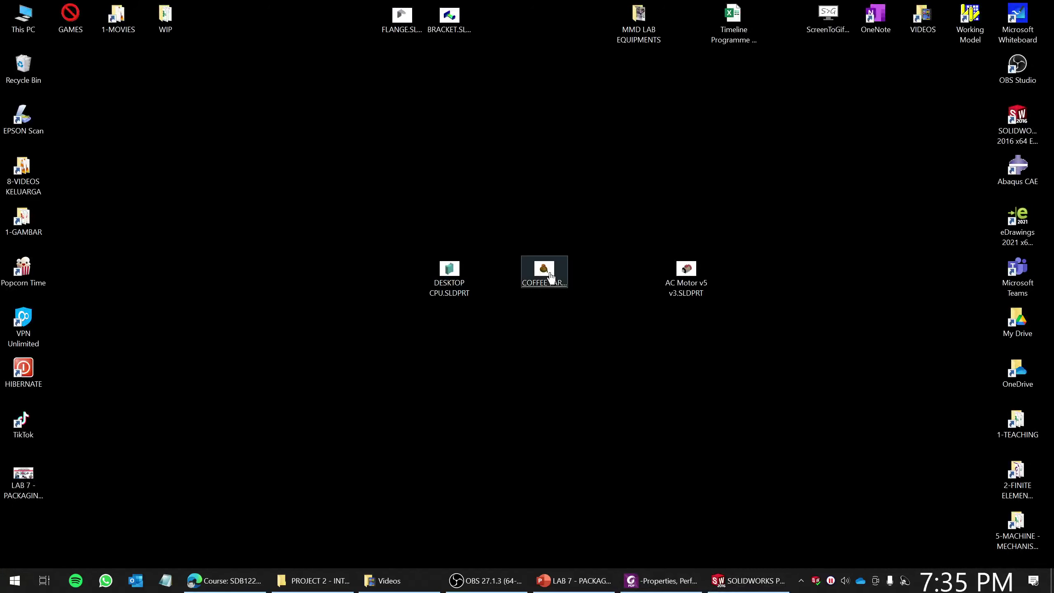
pyautogui.doubleClick(537, 283)
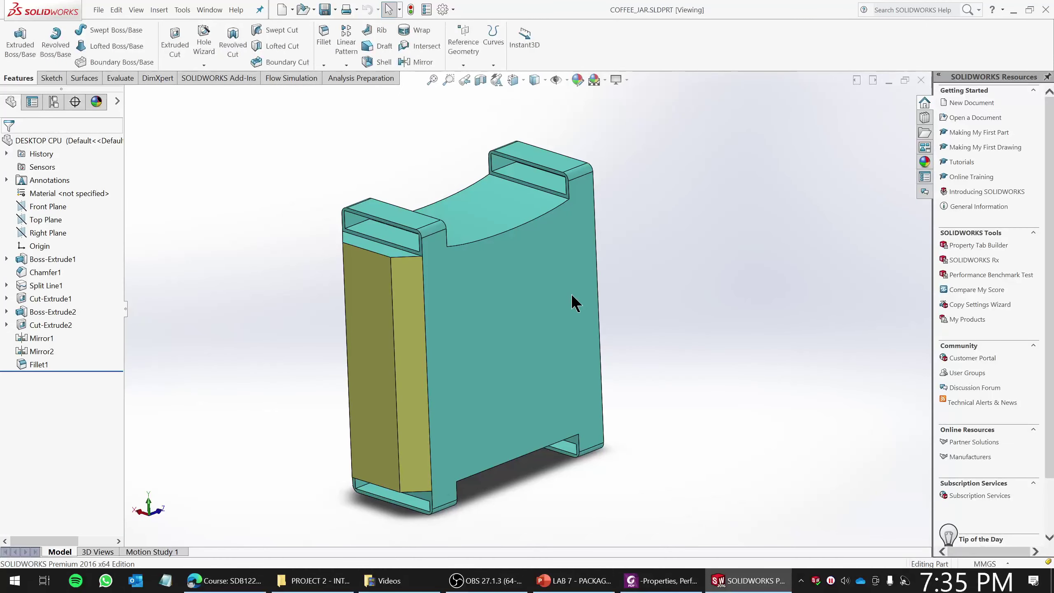
pyautogui.moveTo(510, 316); pyautogui.dragTo(468, 189, button='middle')
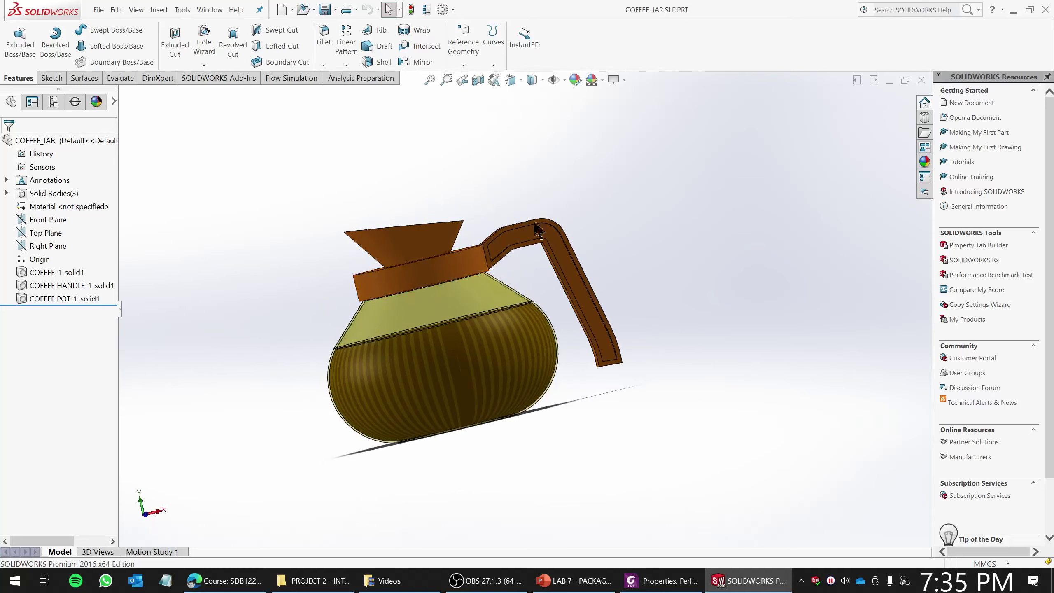
pyautogui.hotkey('ctrl', '1')
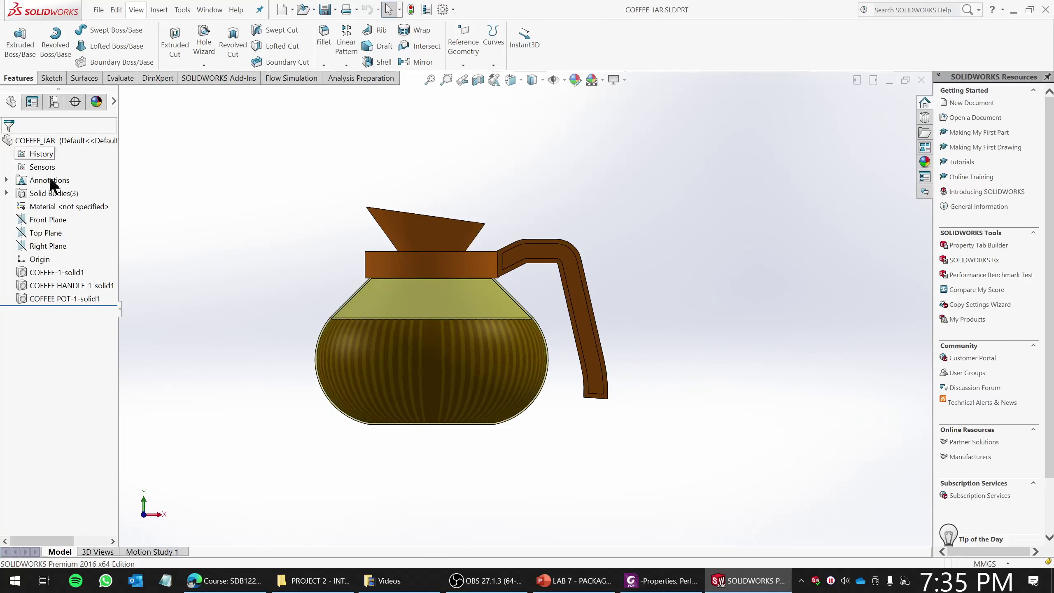
pyautogui.rightClick(37, 248)
pyautogui.click(42, 229)
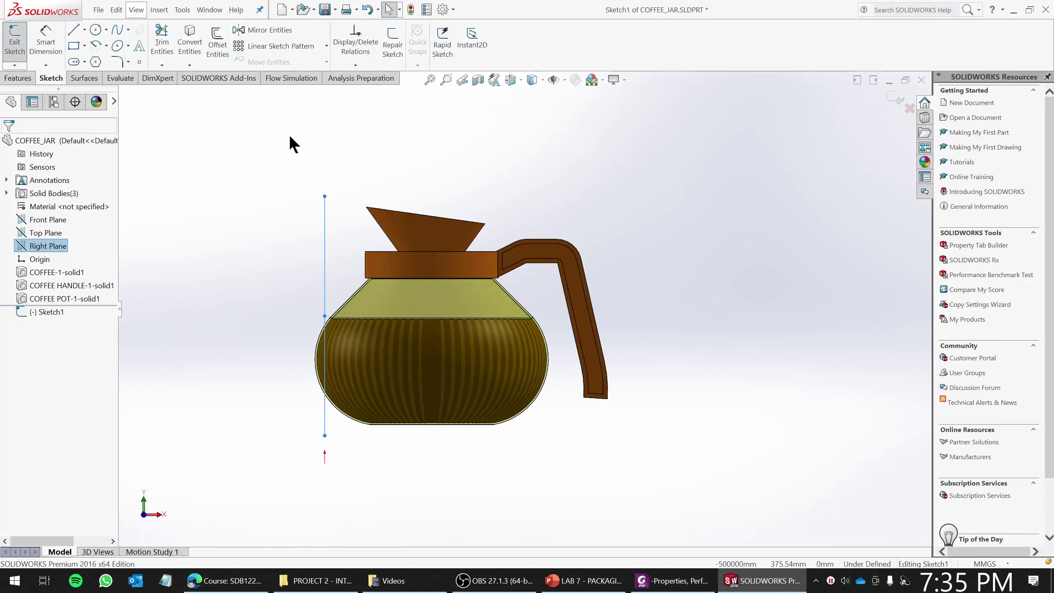
pyautogui.click(75, 42)
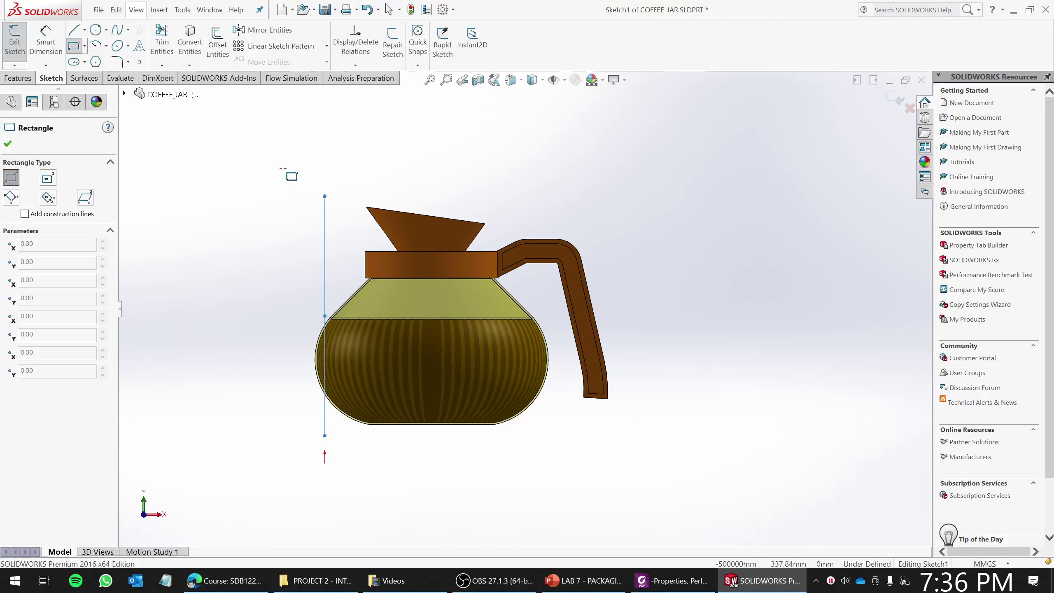
pyautogui.press('Escape')
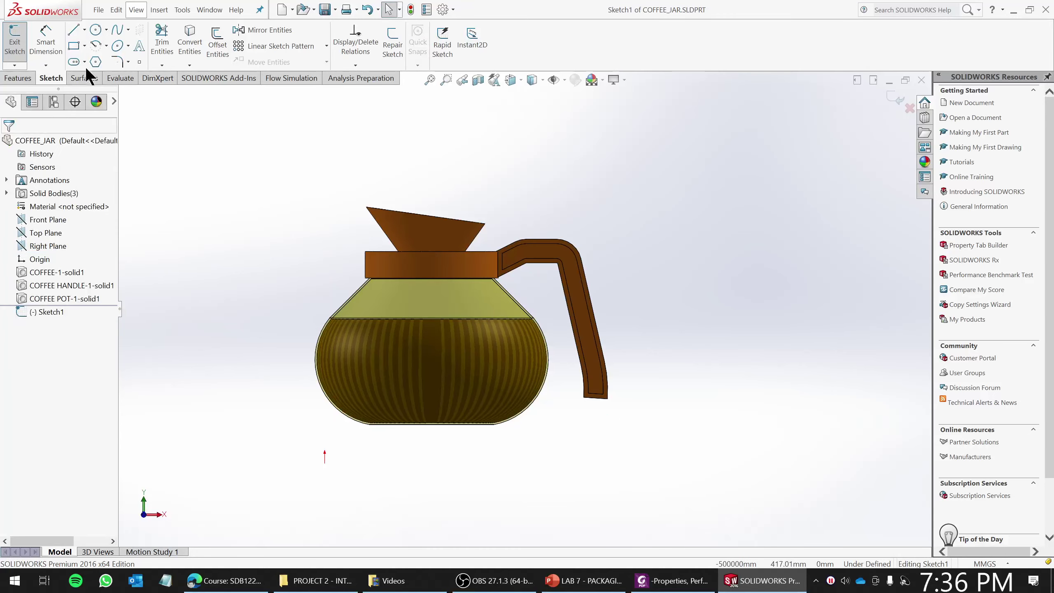
pyautogui.click(78, 47)
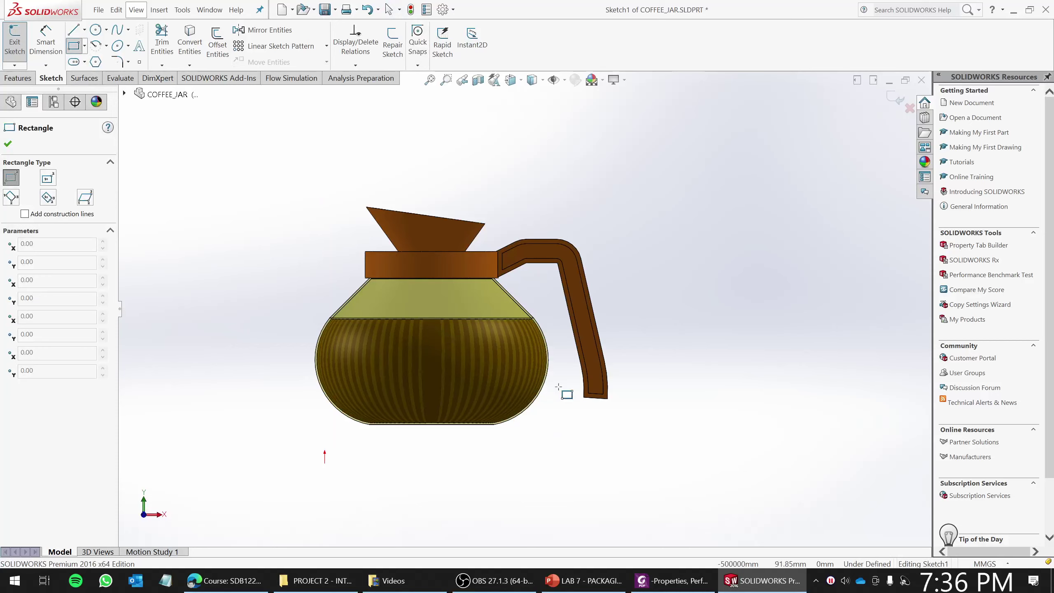
pyautogui.moveTo(272, 164); pyautogui.dragTo(30, 152, button='middle')
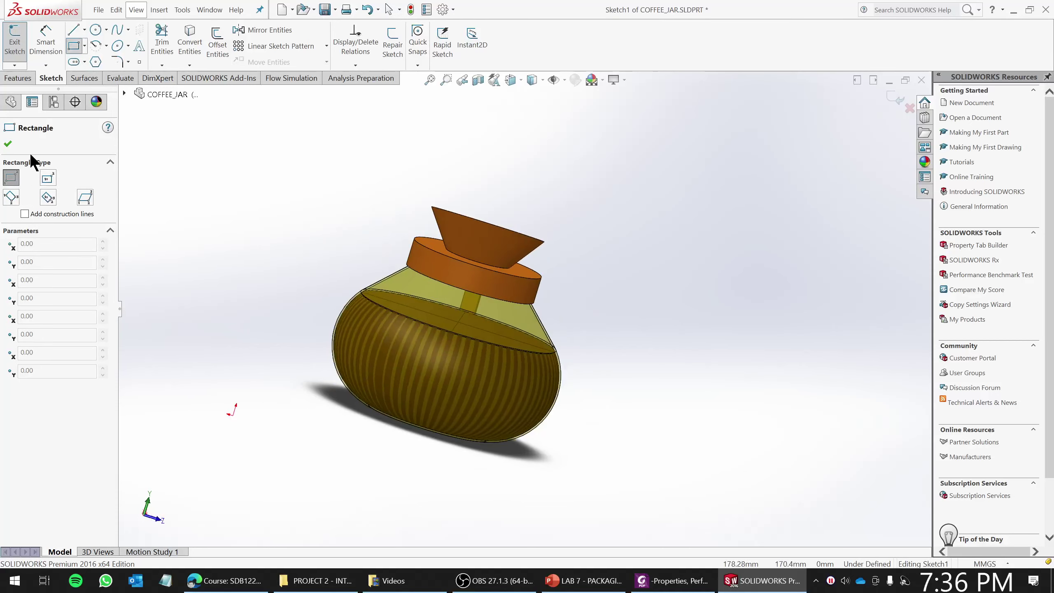
pyautogui.click(12, 58)
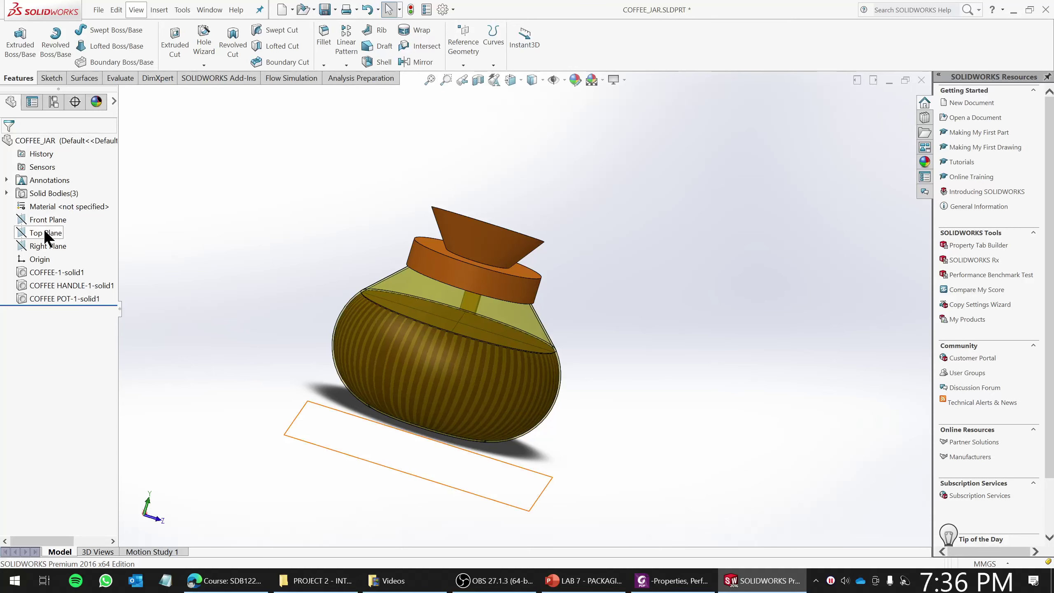
# Sketch a corner rectangle about 420 by 315 mm on the Right Plane, enclosing the whole coffee jar outline
pyautogui.rightClick(45, 245)
pyautogui.click(96, 232)
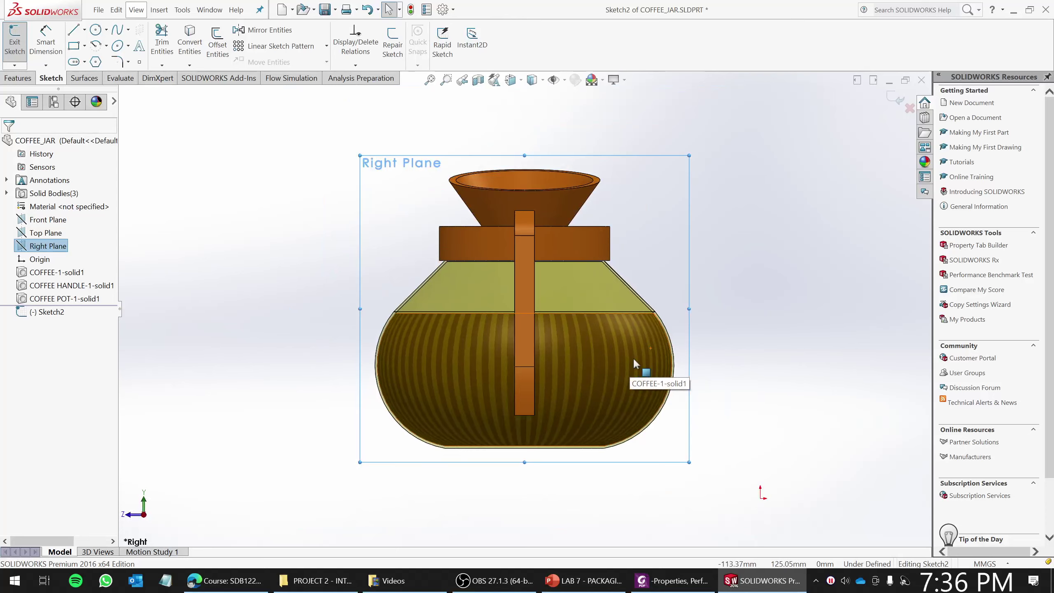
pyautogui.click(74, 46)
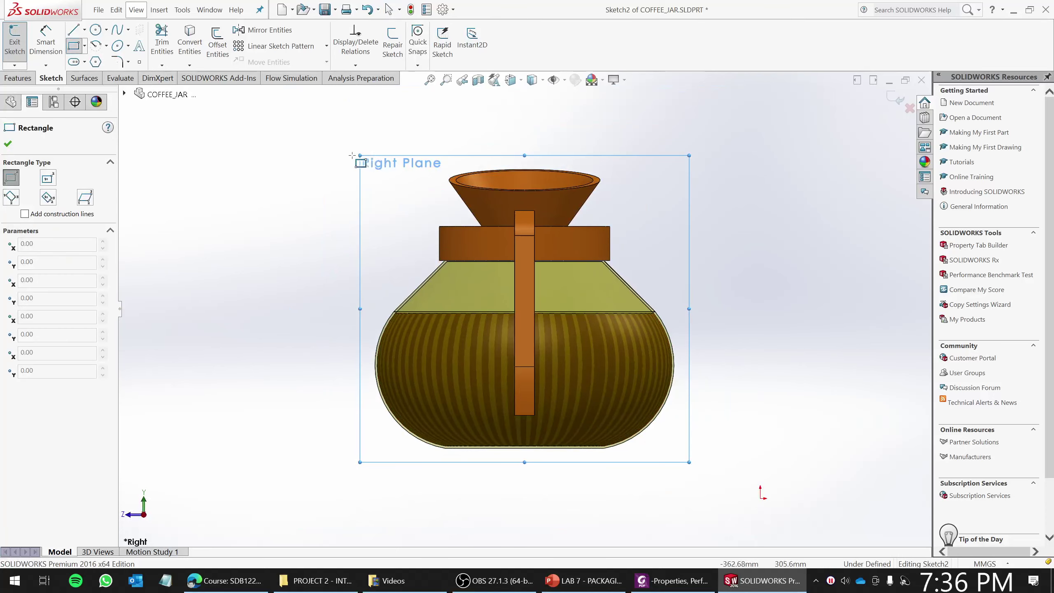
pyautogui.click(296, 131)
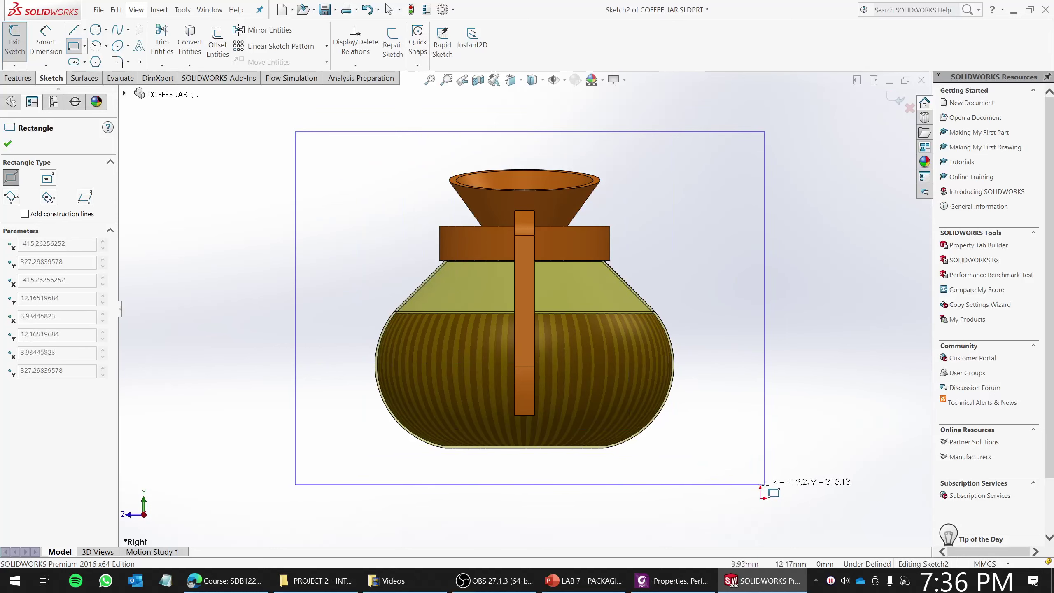
pyautogui.click(765, 484)
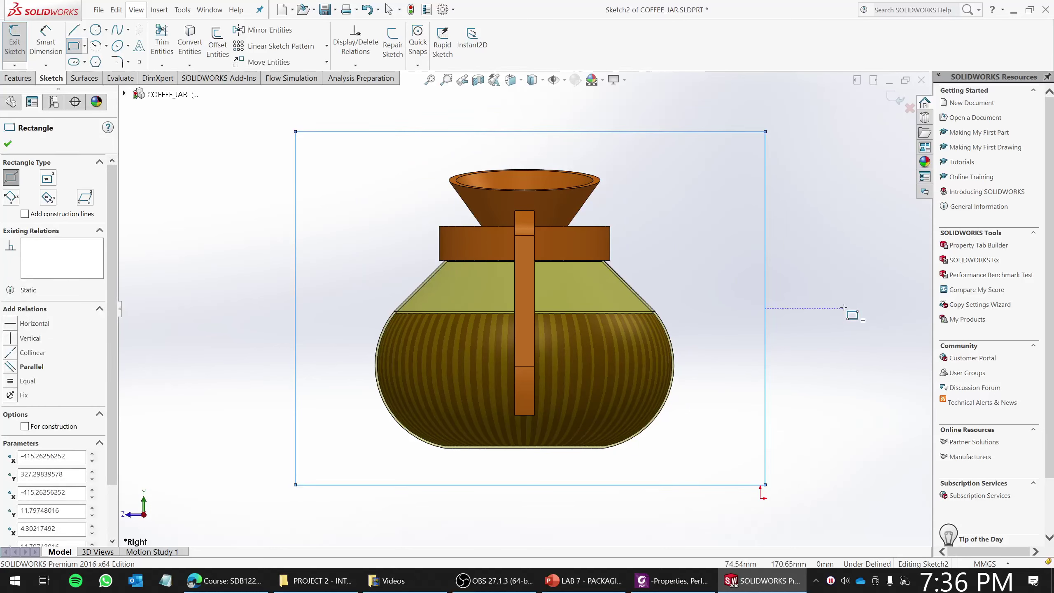
pyautogui.press('Escape')
# Check the rectangle's width and height with Smart Dimension without placing any dimensions
pyautogui.click(47, 41)
pyautogui.click(507, 131)
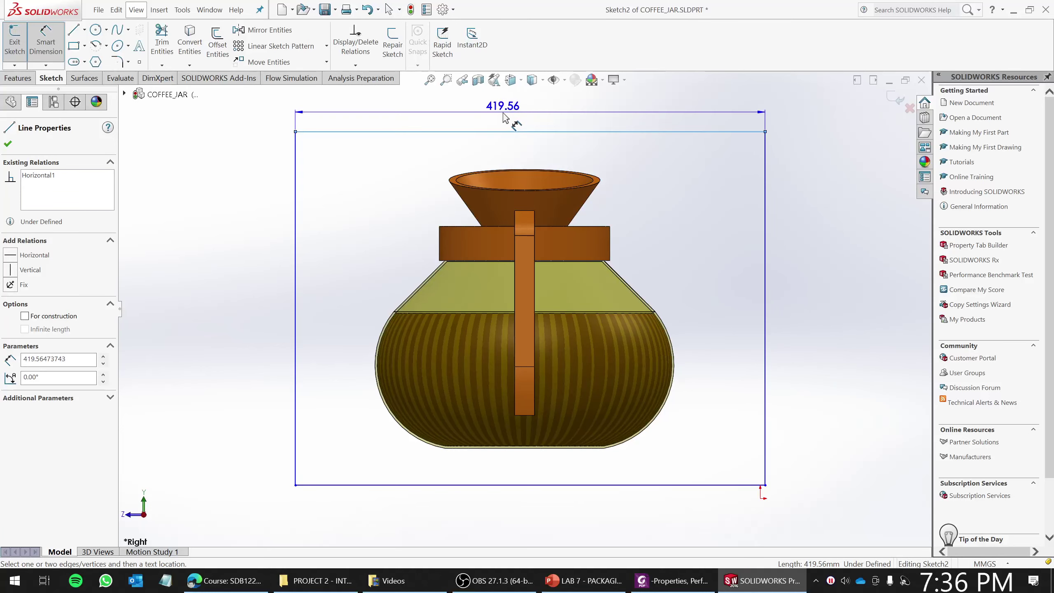
pyautogui.press('Escape')
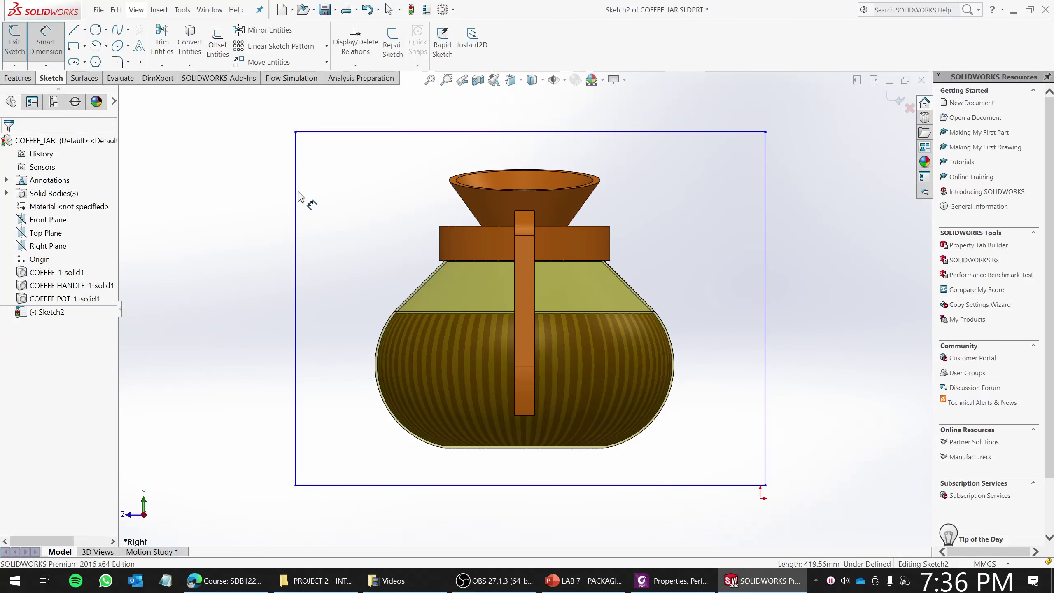
pyautogui.click(298, 194)
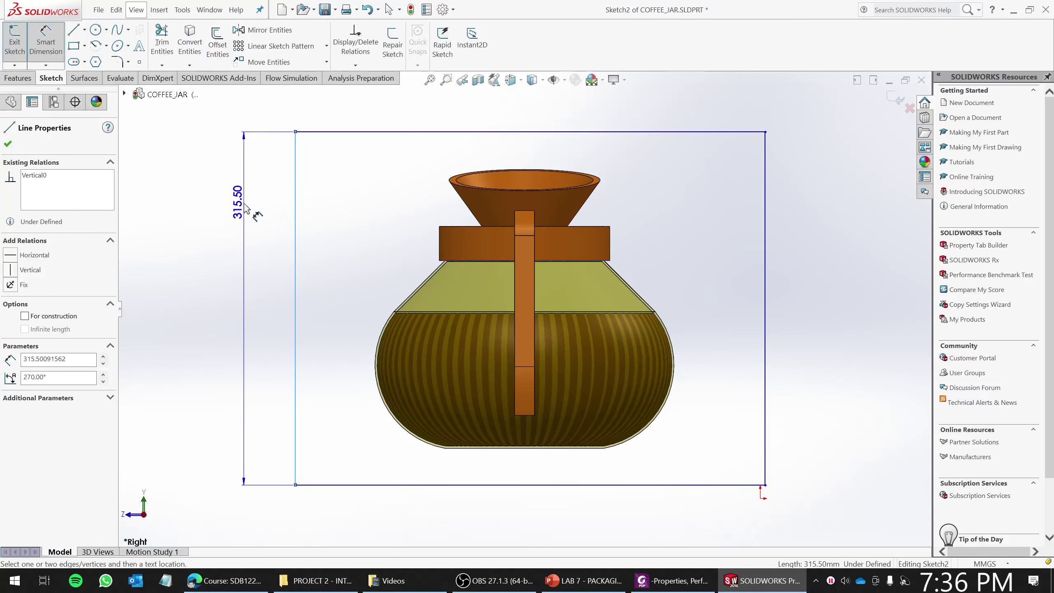
pyautogui.press('Escape')
# Close the current sketch and sketch a corner rectangle about 430 by 353 mm on the Top Plane, enclosing the coffee jar and its handle
pyautogui.moveTo(246, 208); pyautogui.dragTo(373, 233, button='middle')
pyautogui.rightClick(49, 232)
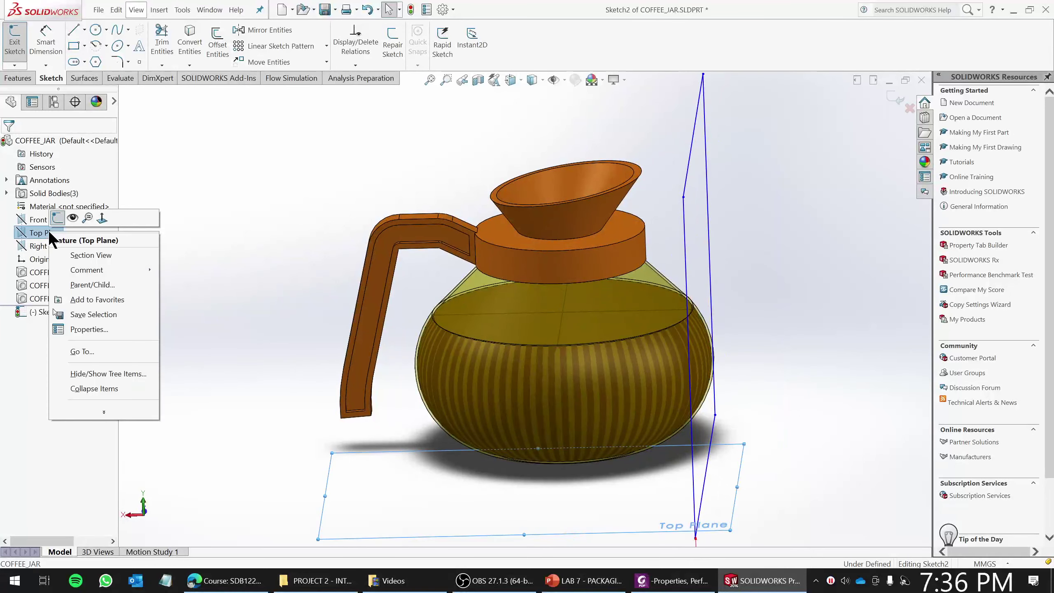
pyautogui.click(61, 217)
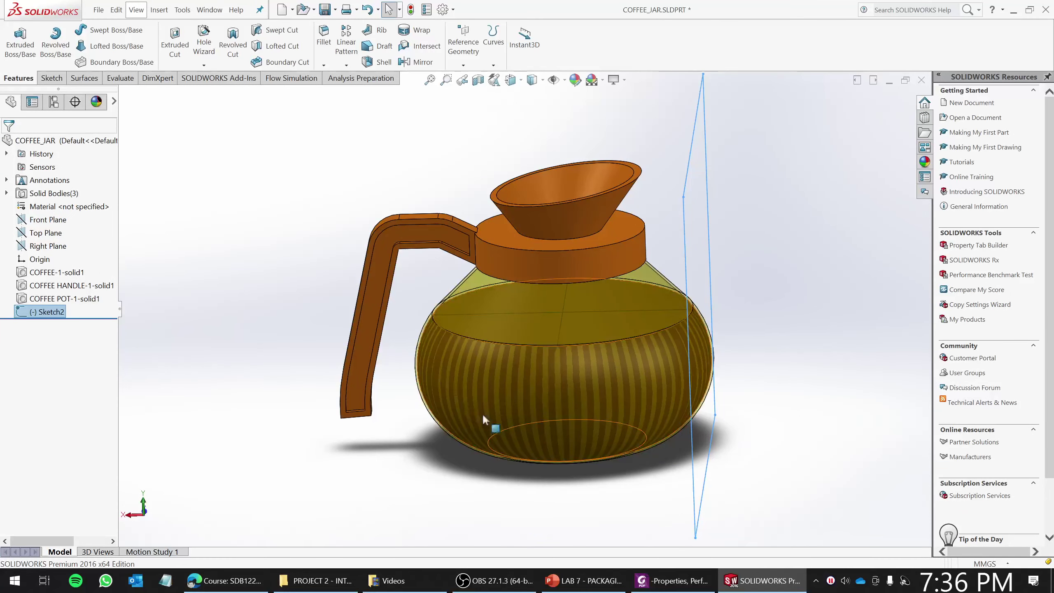
pyautogui.rightClick(41, 232)
pyautogui.click(49, 219)
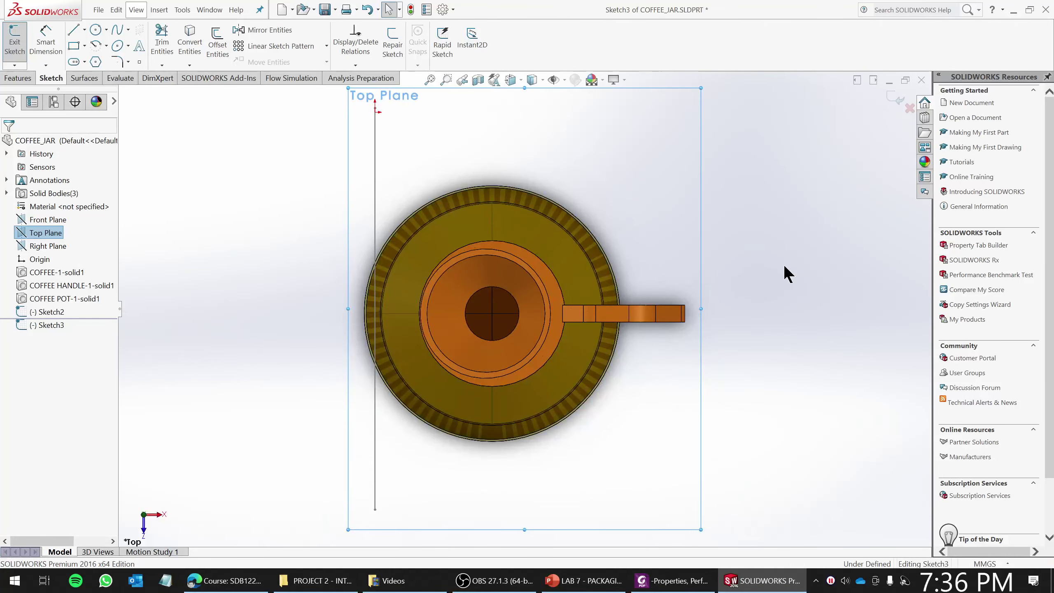
pyautogui.click(784, 263)
pyautogui.click(73, 45)
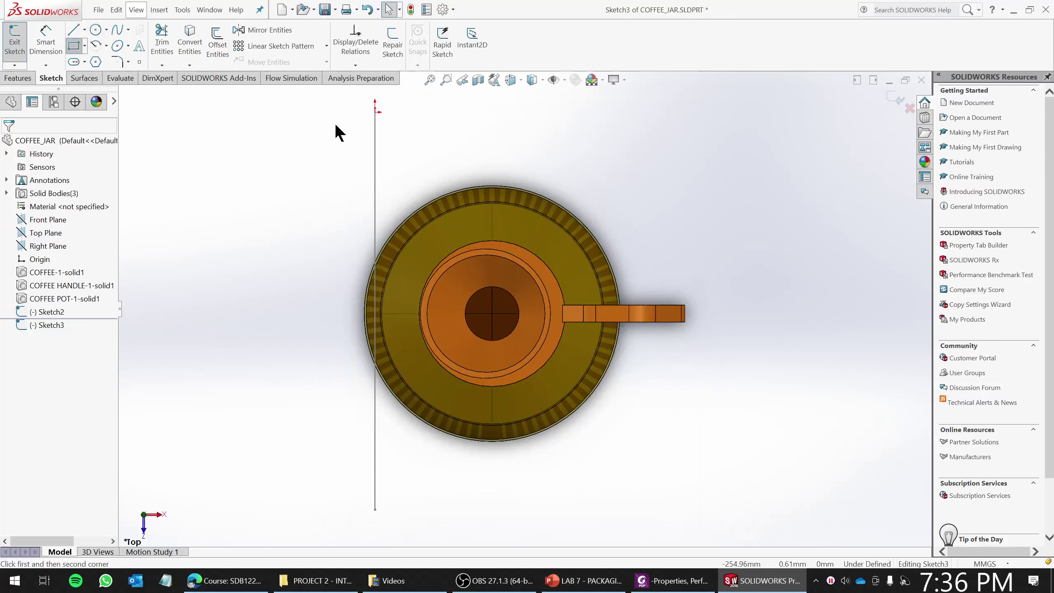
pyautogui.click(315, 138)
pyautogui.click(727, 475)
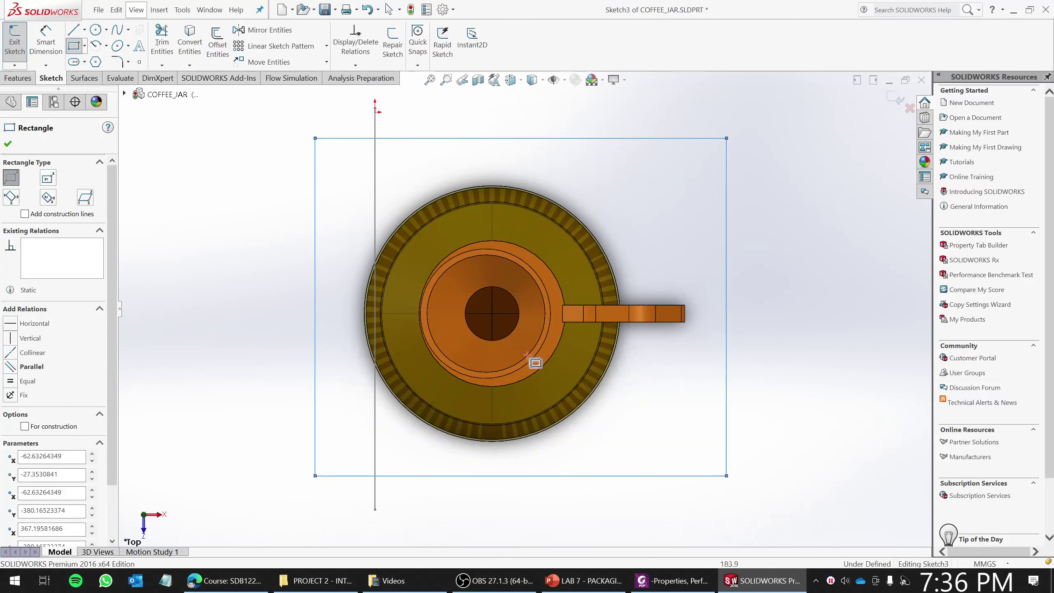
# Dimension the width of the Top Plane rectangle, exit the sketch and view both outlines around the jar in 3D
pyautogui.click(46, 41)
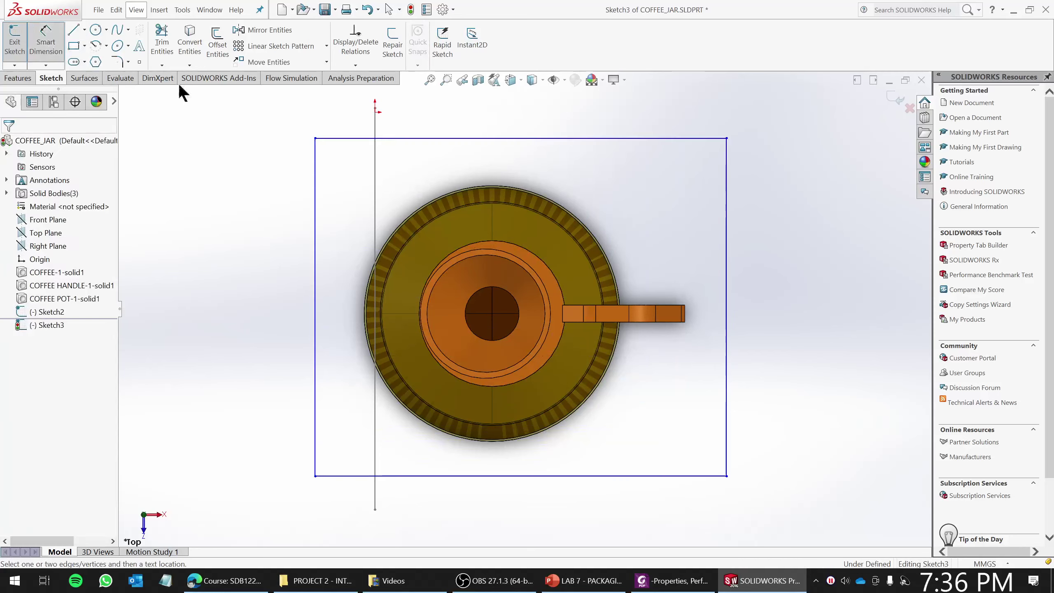
pyautogui.click(517, 139)
pyautogui.click(518, 122)
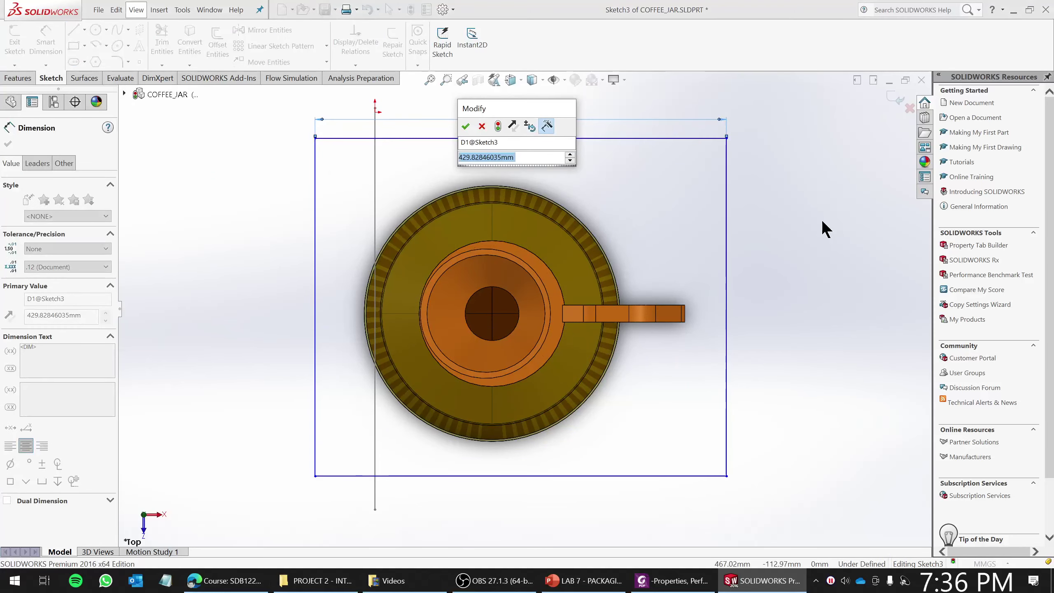
pyautogui.press('Return')
pyautogui.moveTo(803, 224)
pyautogui.mouseDown(button='middle')
pyautogui.moveTo(819, 458)
pyautogui.moveTo(768, 374)
pyautogui.mouseUp(button='middle')
pyautogui.hotkey('ctrl', '7')
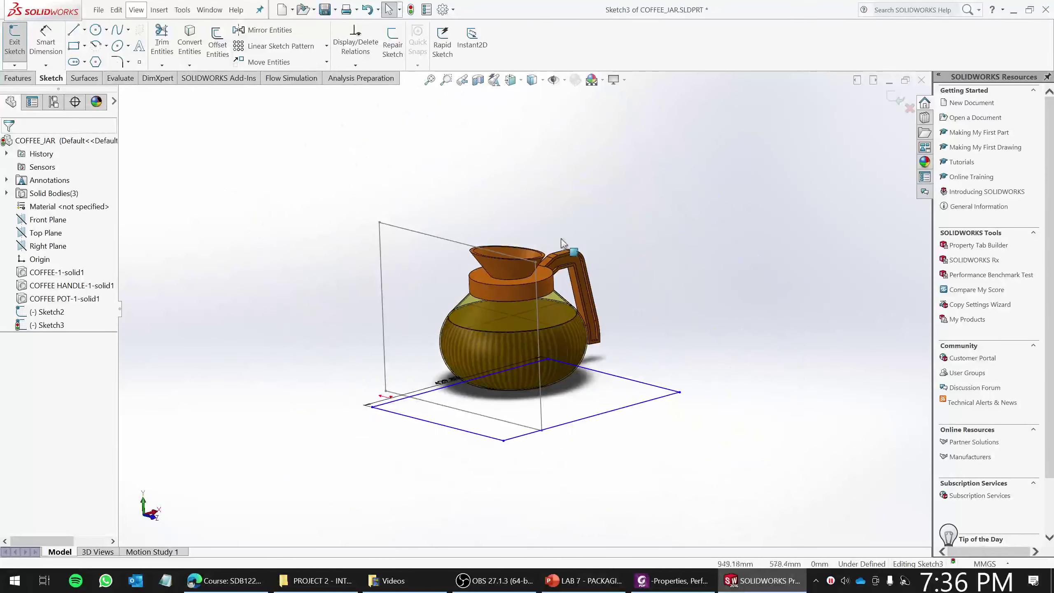
pyautogui.click(13, 42)
pyautogui.moveTo(679, 236); pyautogui.dragTo(683, 276, button='middle')
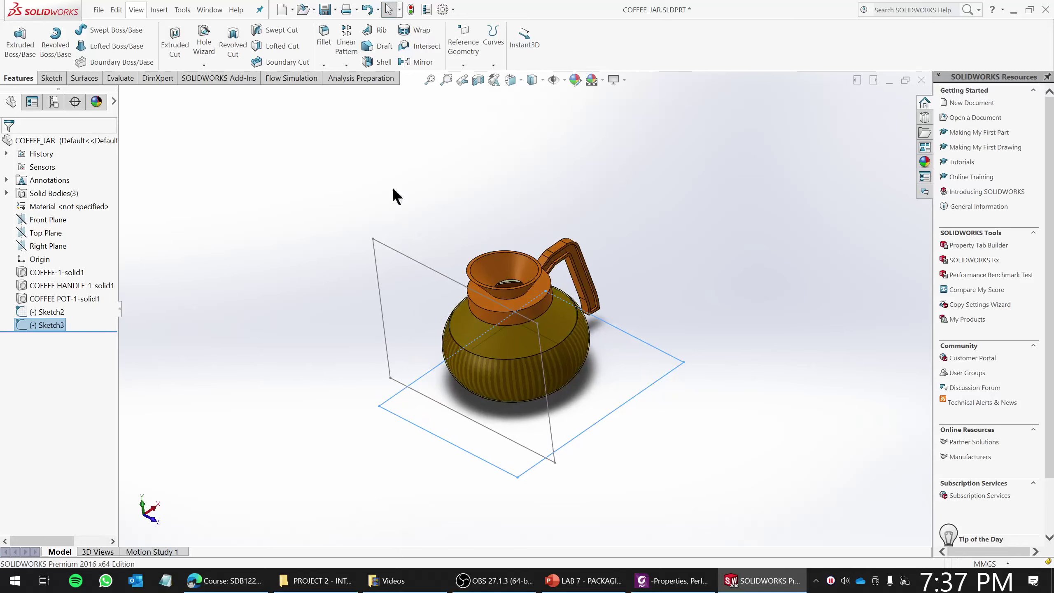
# Delete both packaging outline sketches from the coffee jar part
pyautogui.keyDown('ctrl'); pyautogui.click(49, 316); pyautogui.keyUp('ctrl')
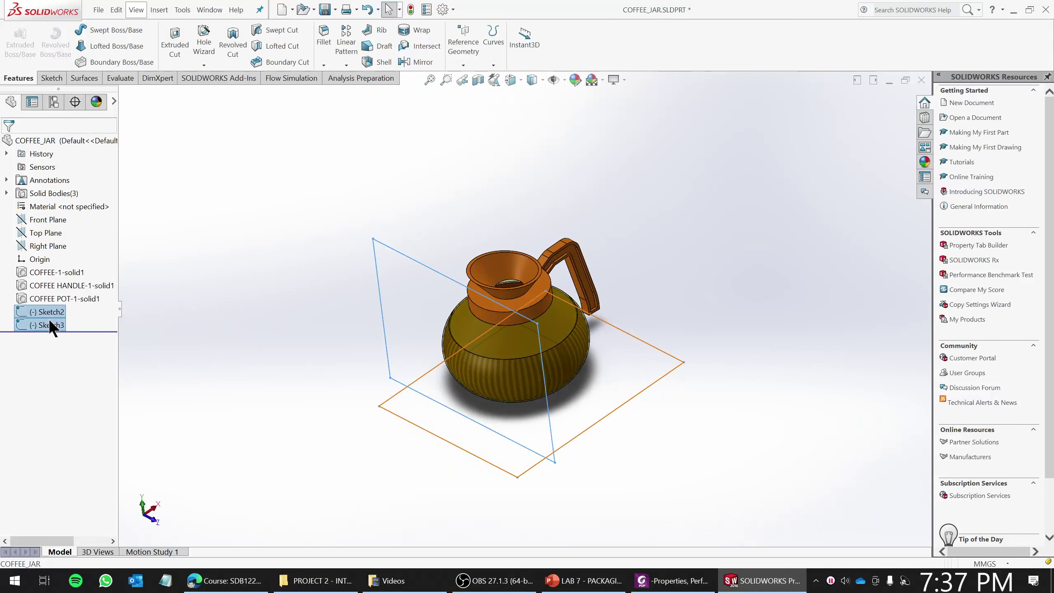
pyautogui.rightClick(48, 318)
pyautogui.click(83, 358)
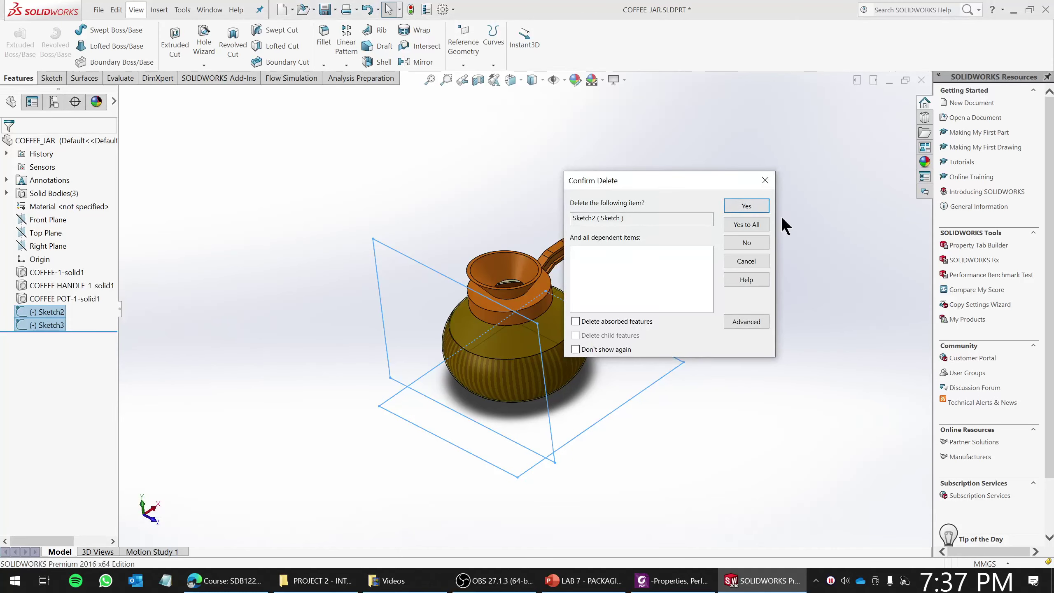
pyautogui.click(747, 221)
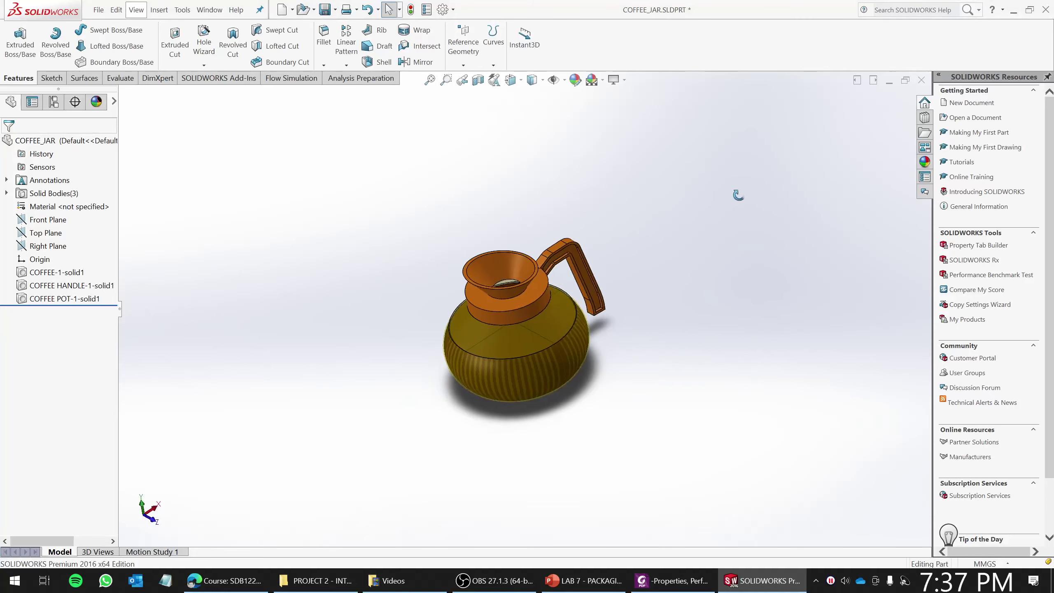
pyautogui.moveTo(737, 196); pyautogui.dragTo(731, 200, button='middle')
# Create a new part document for the foam block
pyautogui.click(98, 10)
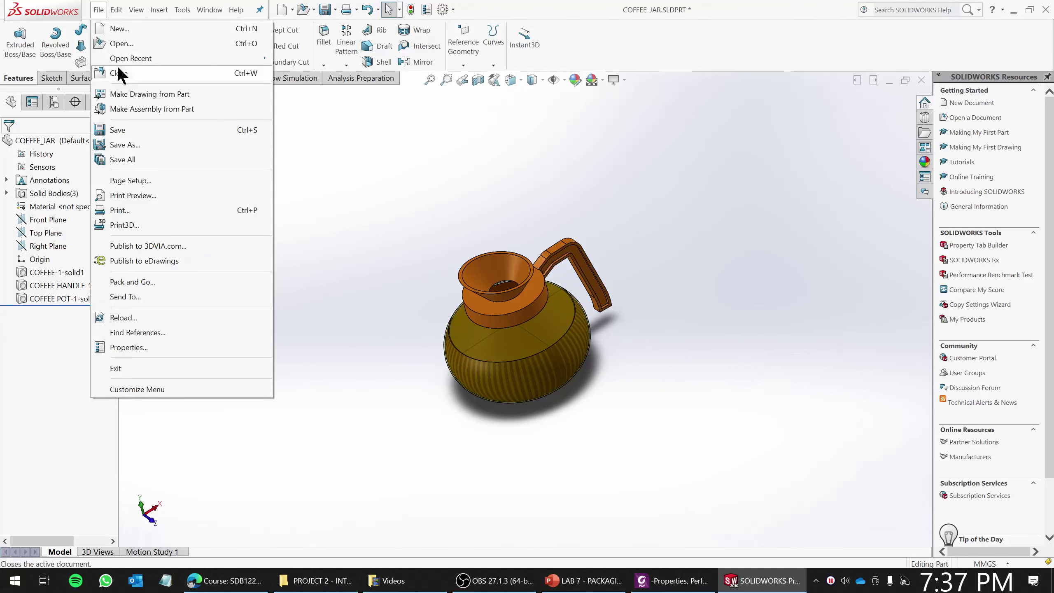
pyautogui.click(117, 29)
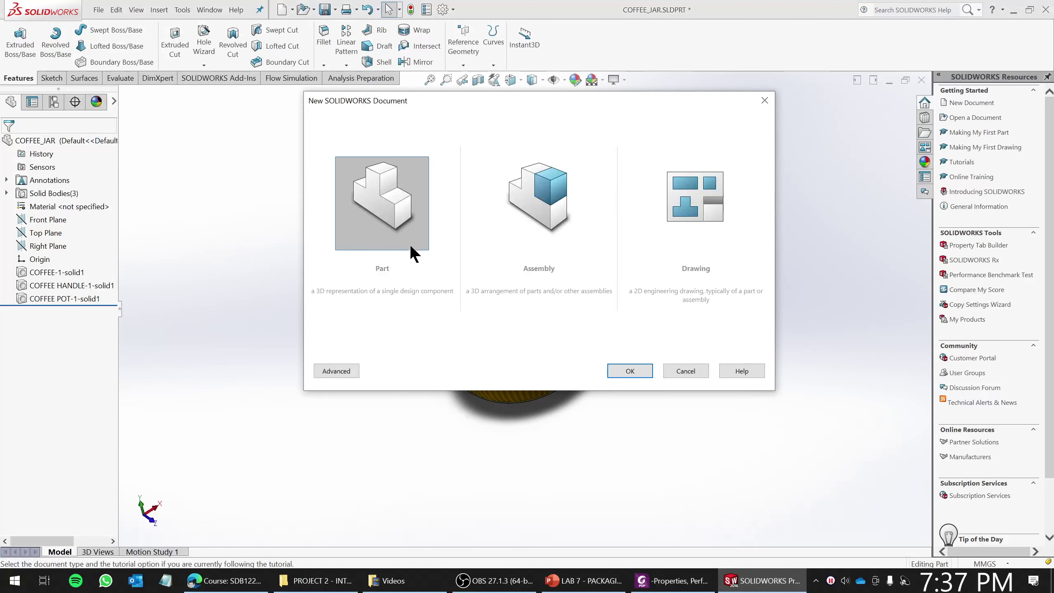
pyautogui.click(629, 373)
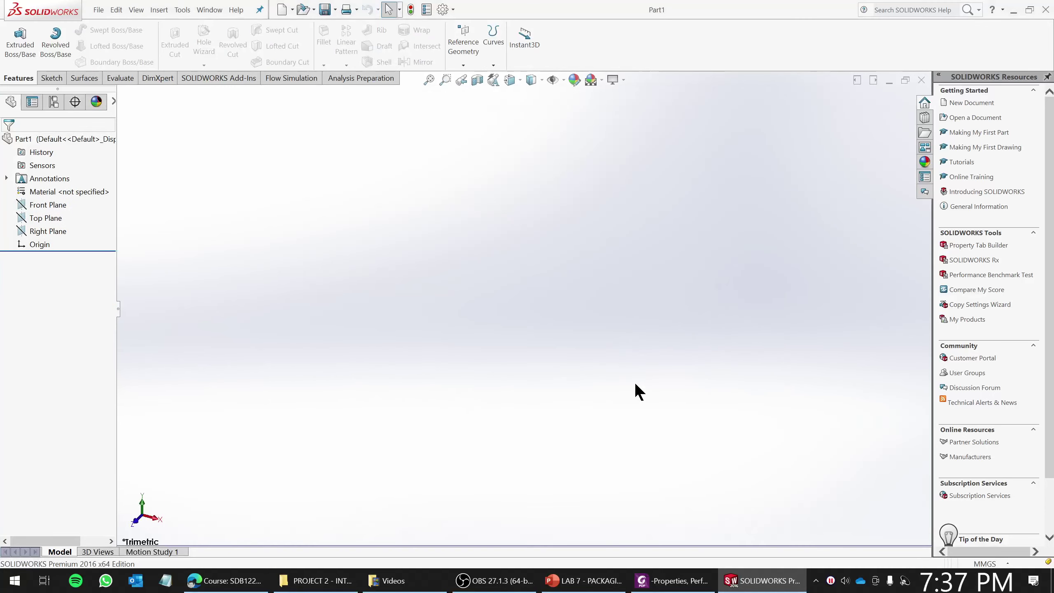
# Sketch a corner rectangle about 173 by 146 mm around the origin on the Front Plane
pyautogui.click(52, 205)
pyautogui.rightClick(52, 205)
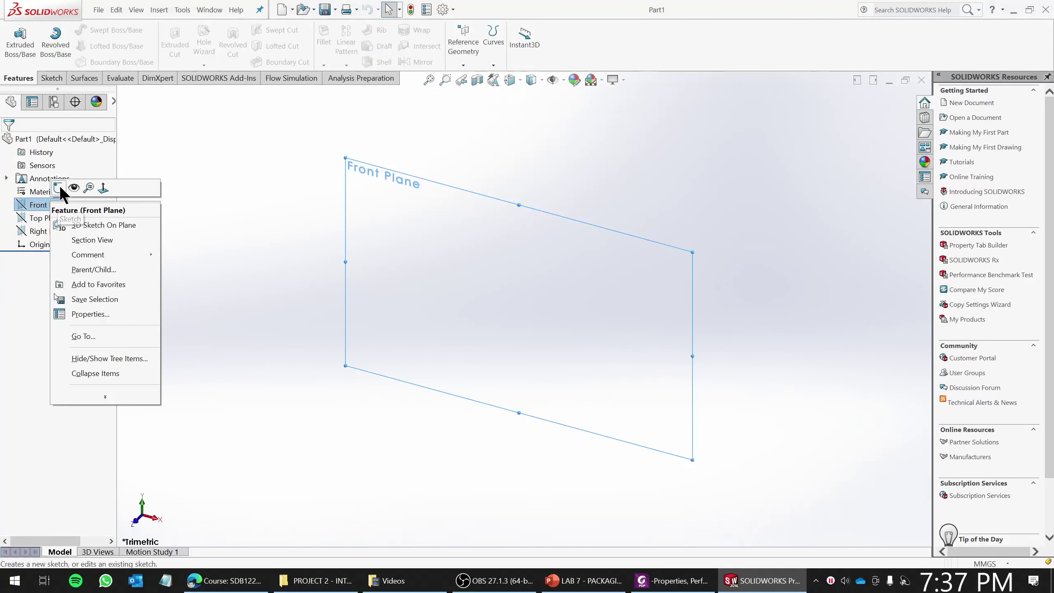
pyautogui.click(90, 186)
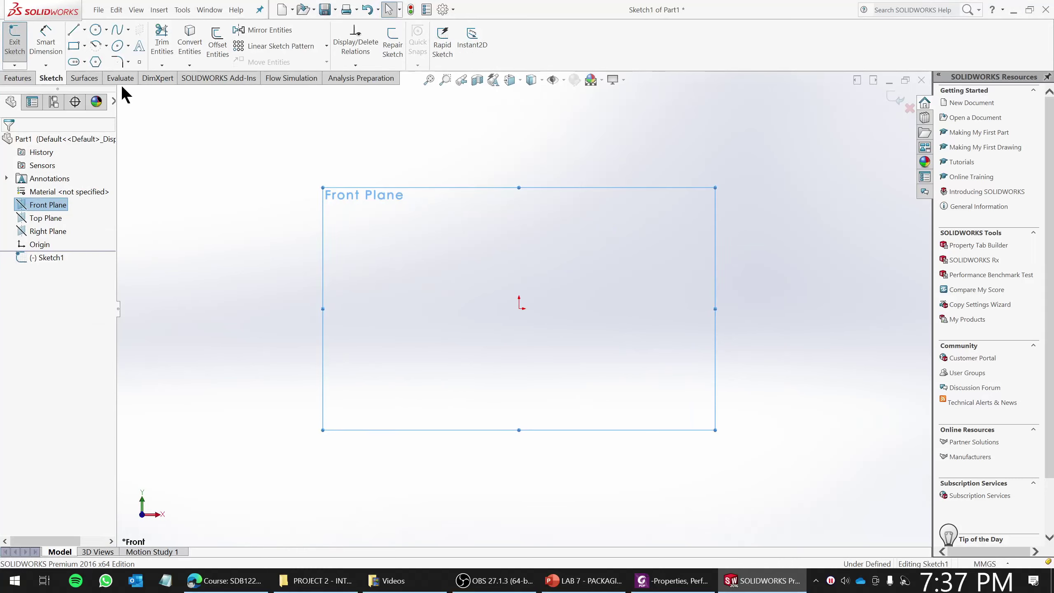
pyautogui.click(74, 46)
pyautogui.click(340, 163)
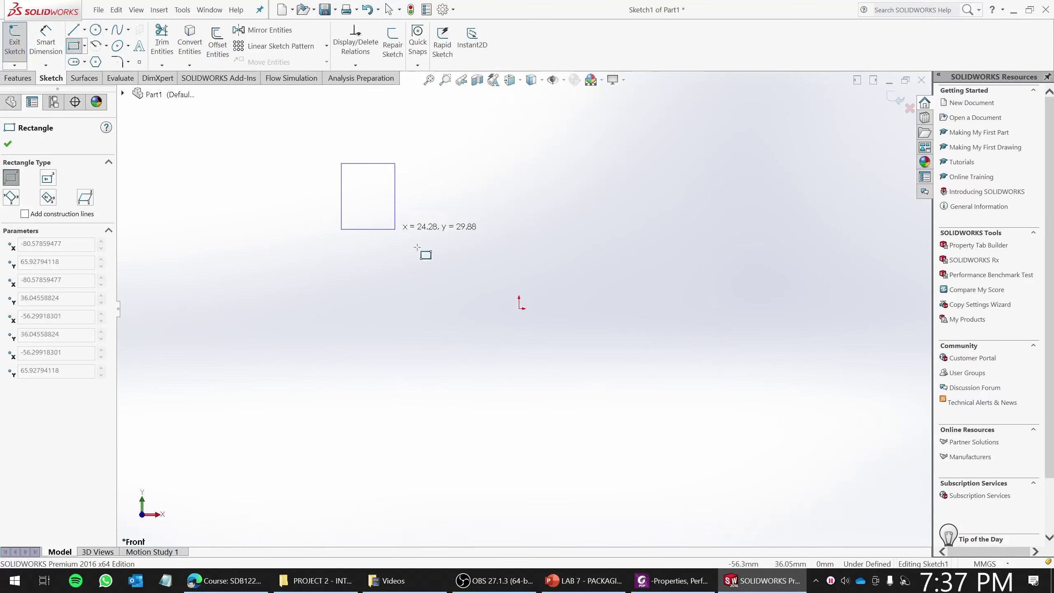
pyautogui.click(723, 484)
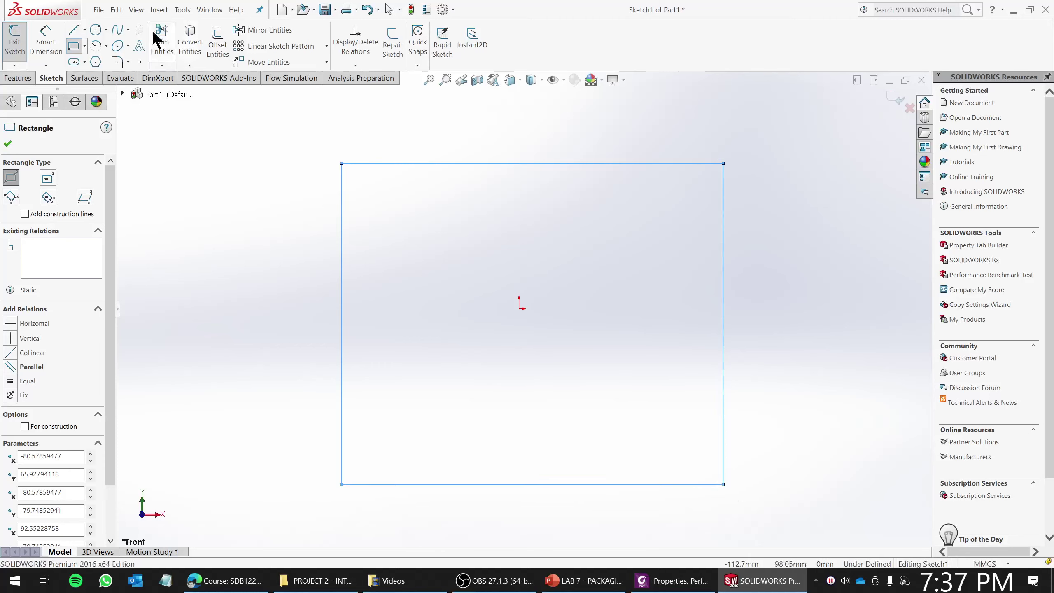
pyautogui.press('Escape')
# Dimension the rectangle's width and height, setting both to 450 mm
pyautogui.press('d')
pyautogui.click(426, 163)
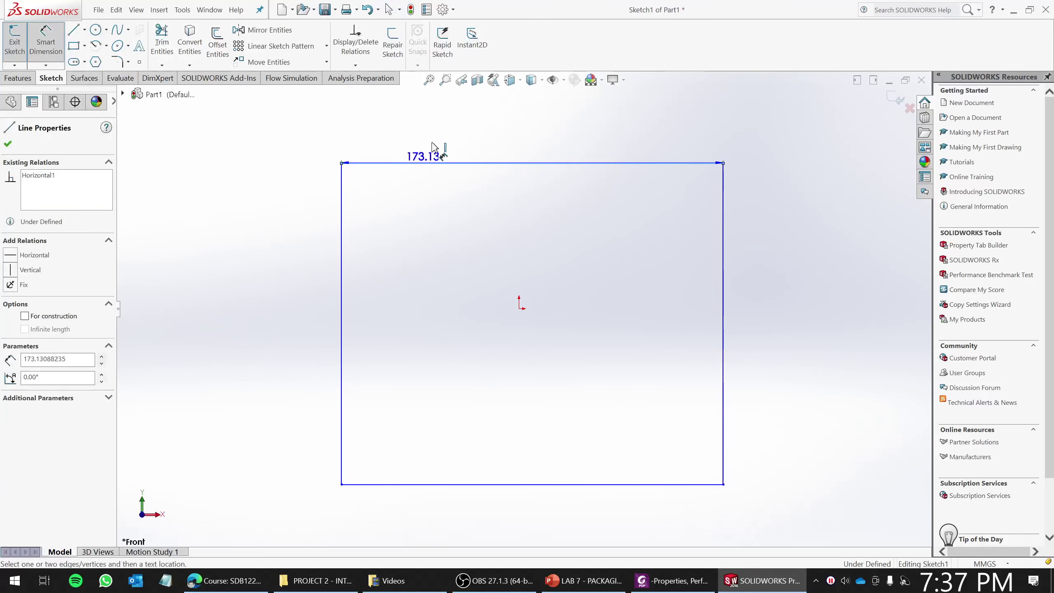
pyautogui.click(435, 143)
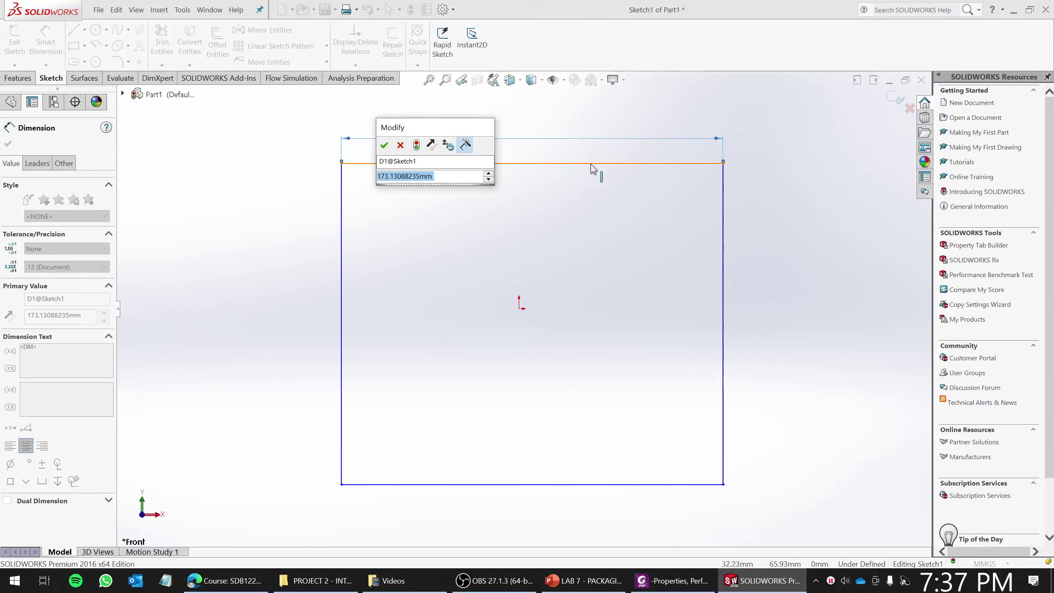
pyautogui.write('450')
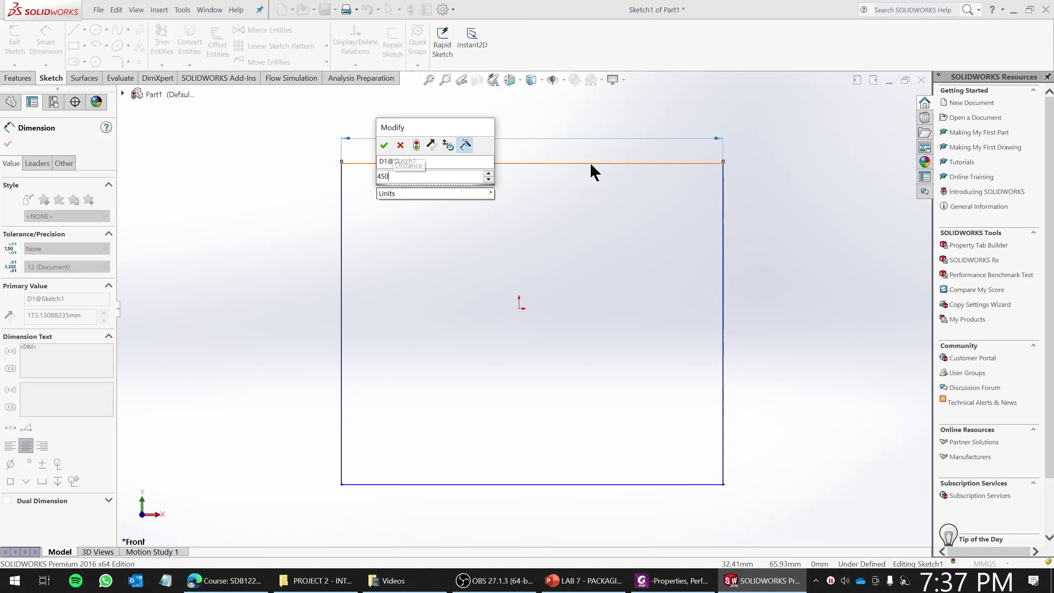
pyautogui.press('Return')
pyautogui.click(724, 266)
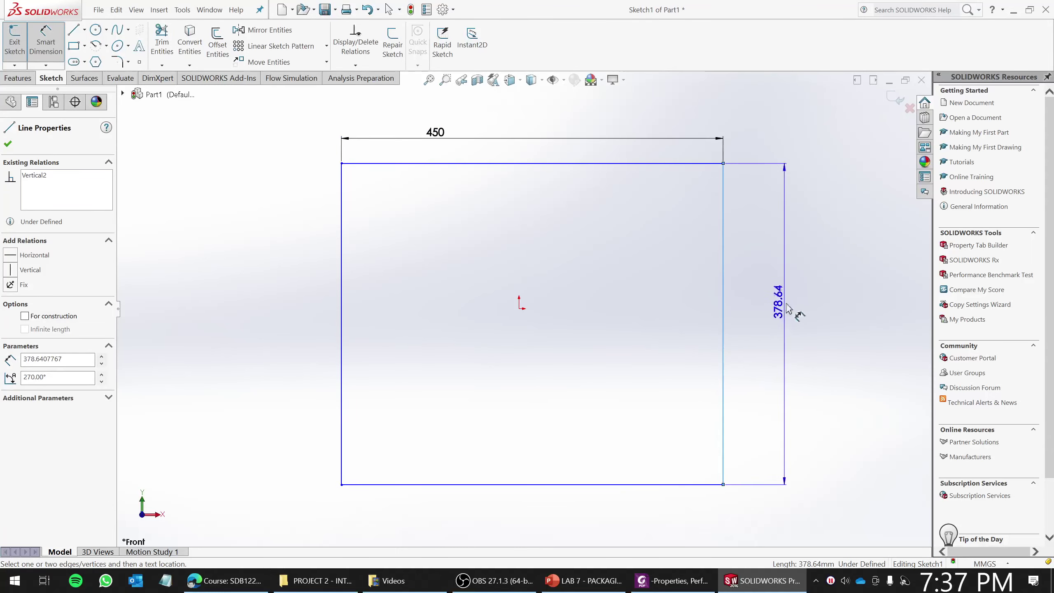
pyautogui.click(788, 309)
pyautogui.write('450')
pyautogui.press('Return')
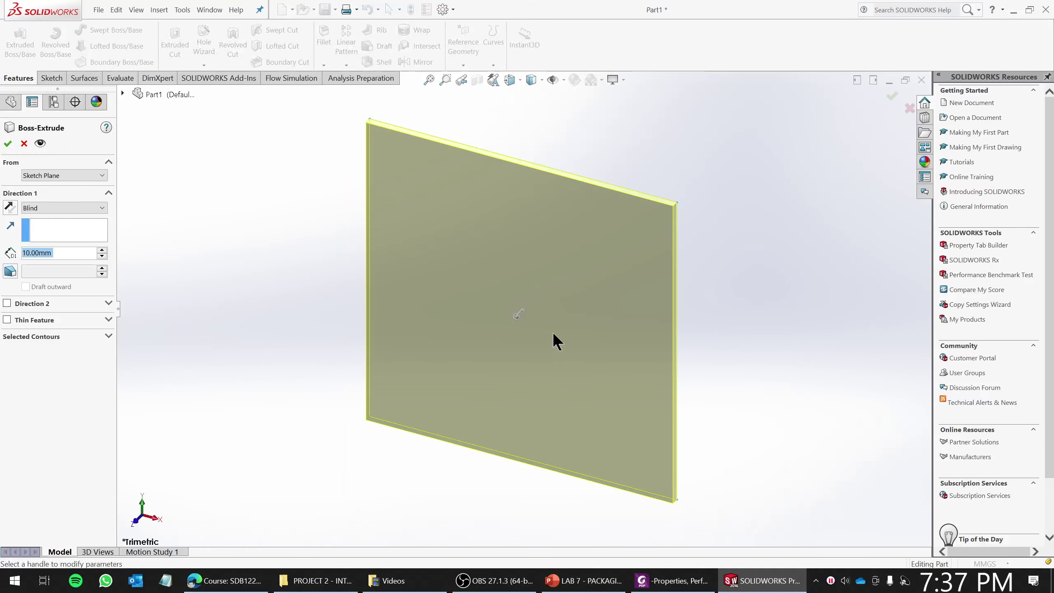
# Extrude the square profile as a blind boss 450 mm deep to form a solid cube
pyautogui.write('450')
pyautogui.press('Return')
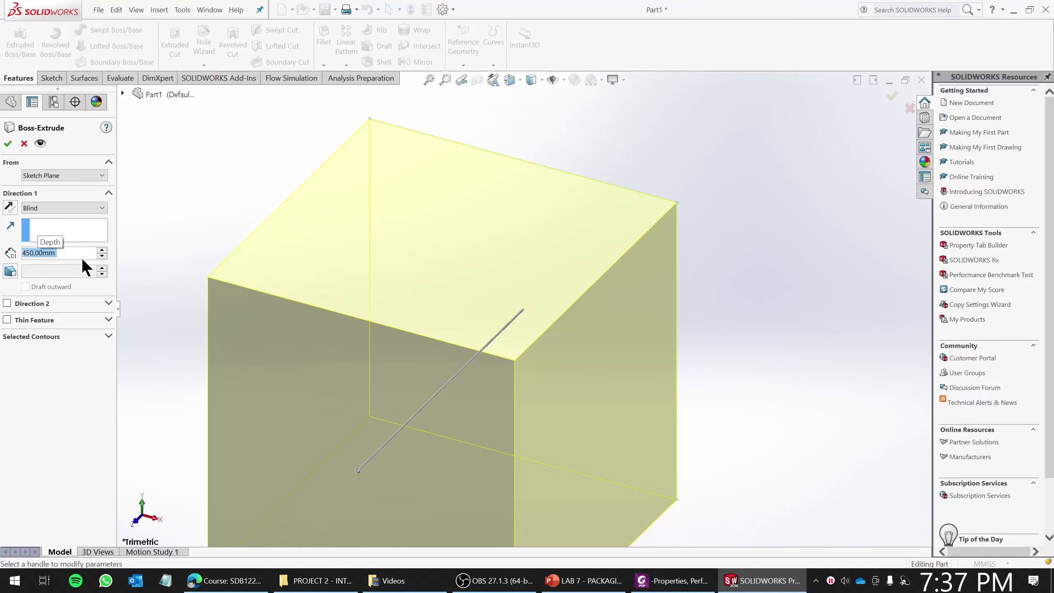
pyautogui.click(8, 143)
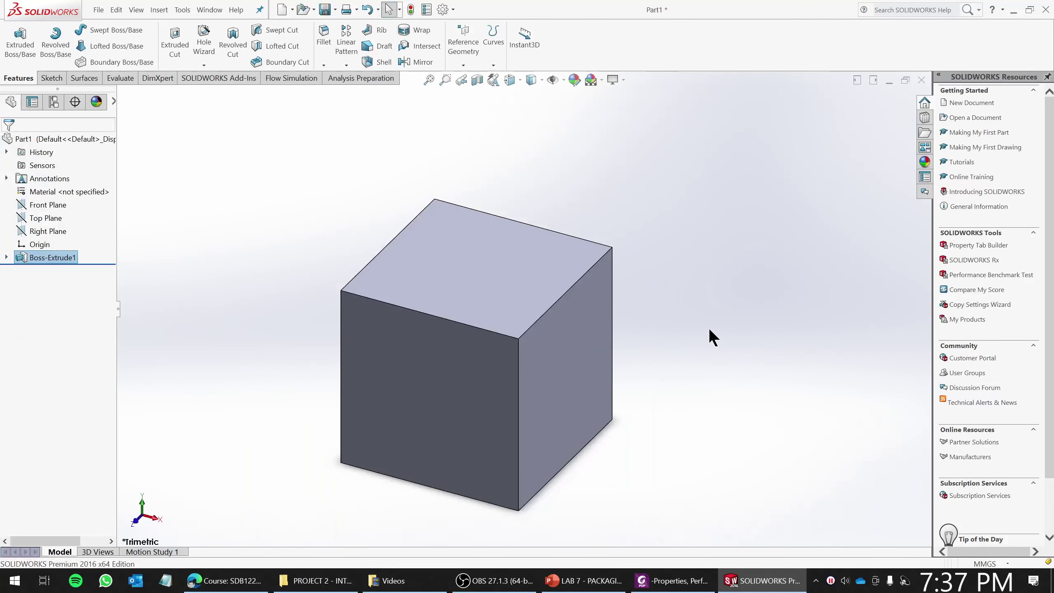
pyautogui.moveTo(709, 331); pyautogui.dragTo(694, 313, button='middle')
# Make an assembly from the cube part, saving the part to the desktop as FOAM and placing it as the first component
pyautogui.click(97, 10)
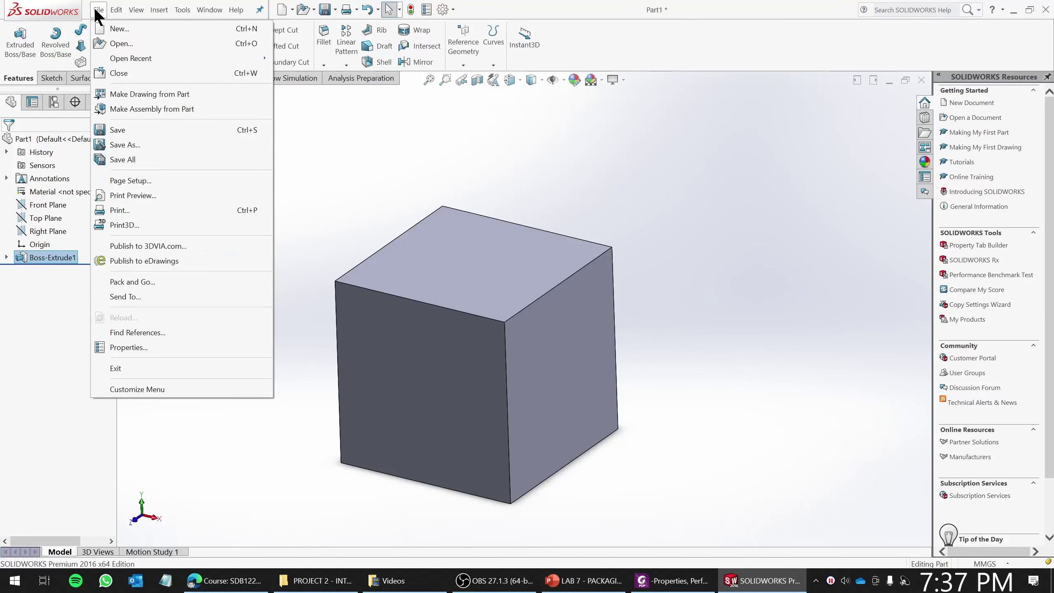
pyautogui.click(138, 109)
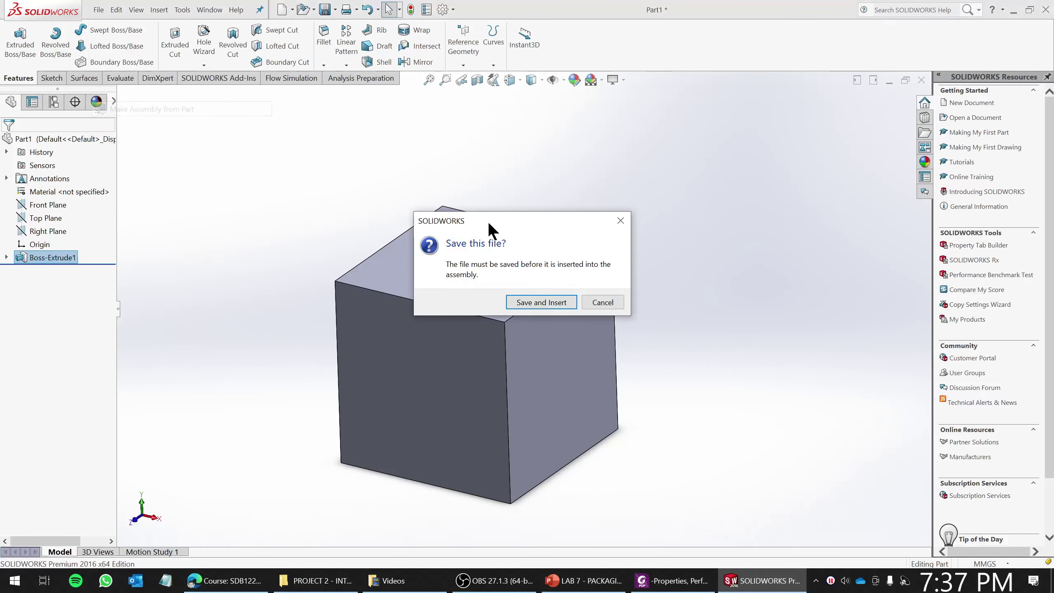
pyautogui.click(547, 302)
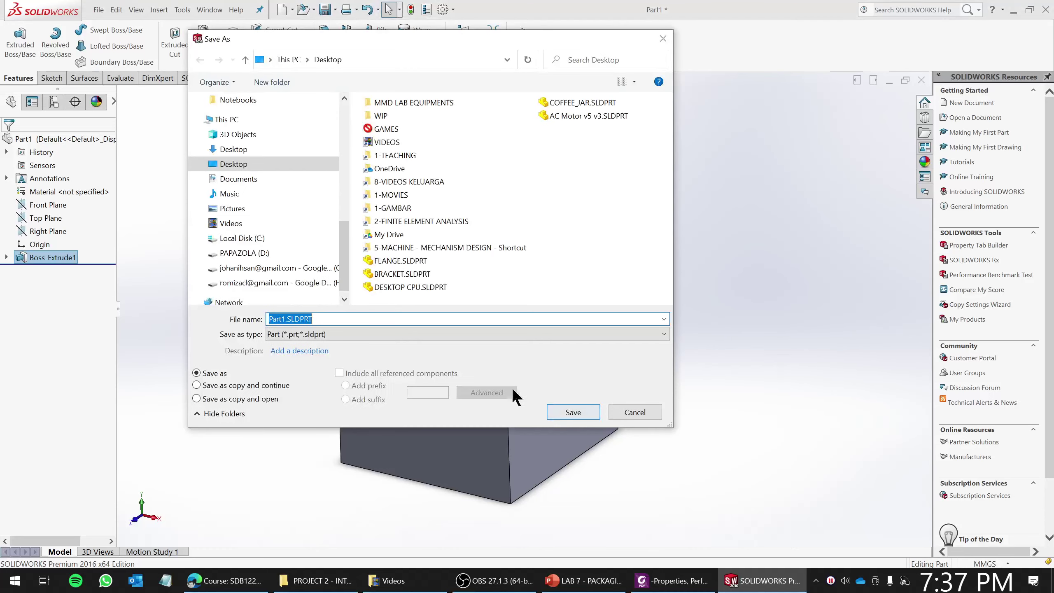
pyautogui.write('CUBE')
pyautogui.press('Return')
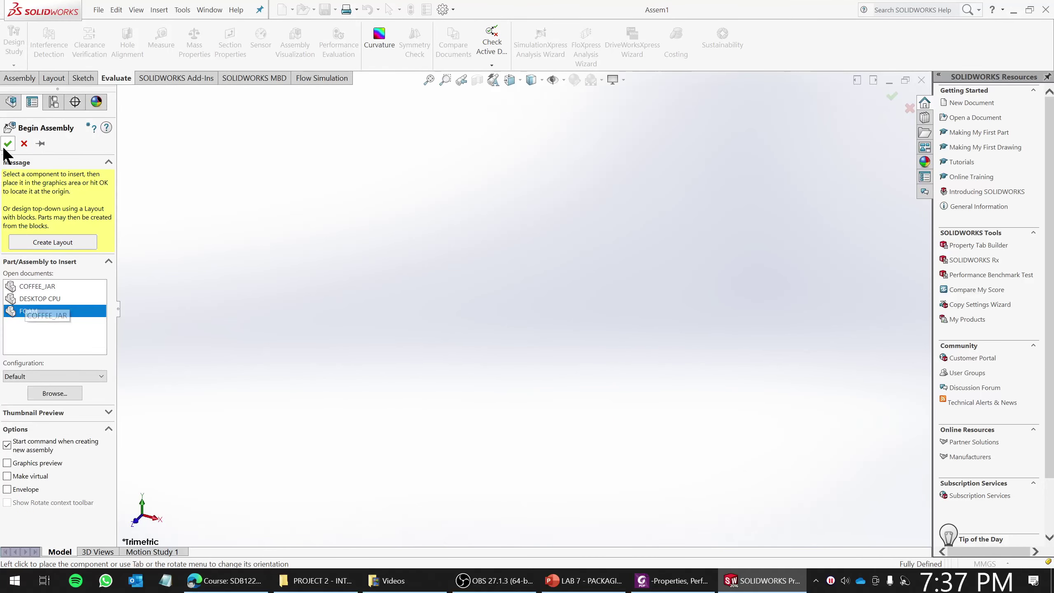
pyautogui.click(511, 298)
pyautogui.scroll(-3, 532, 324)
# Insert the COFFEE_JAR part into the assembly, placing it freely beside the foam cube
pyautogui.click(23, 80)
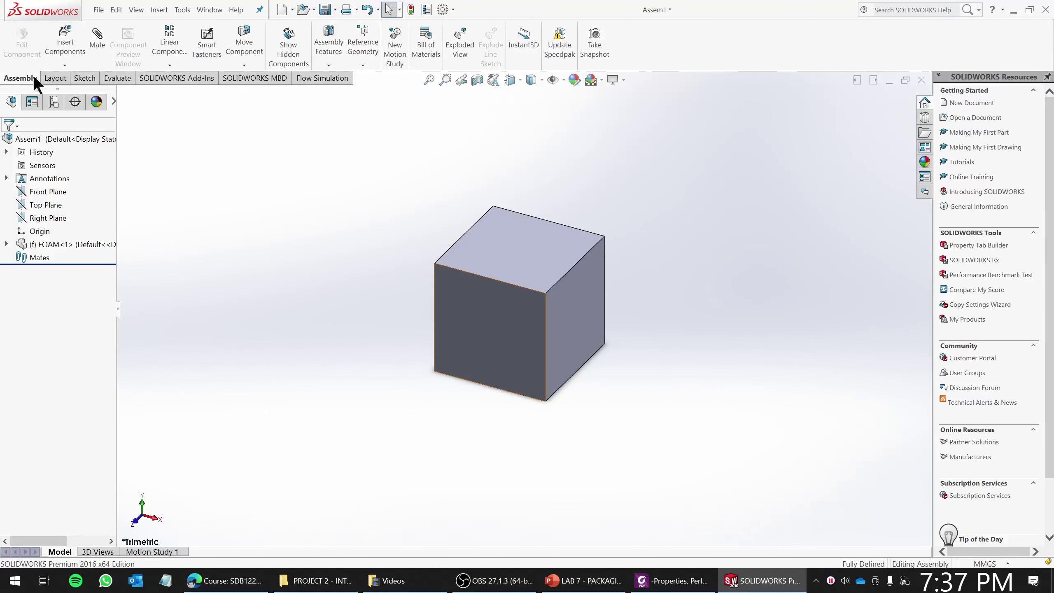
pyautogui.click(52, 40)
pyautogui.click(50, 275)
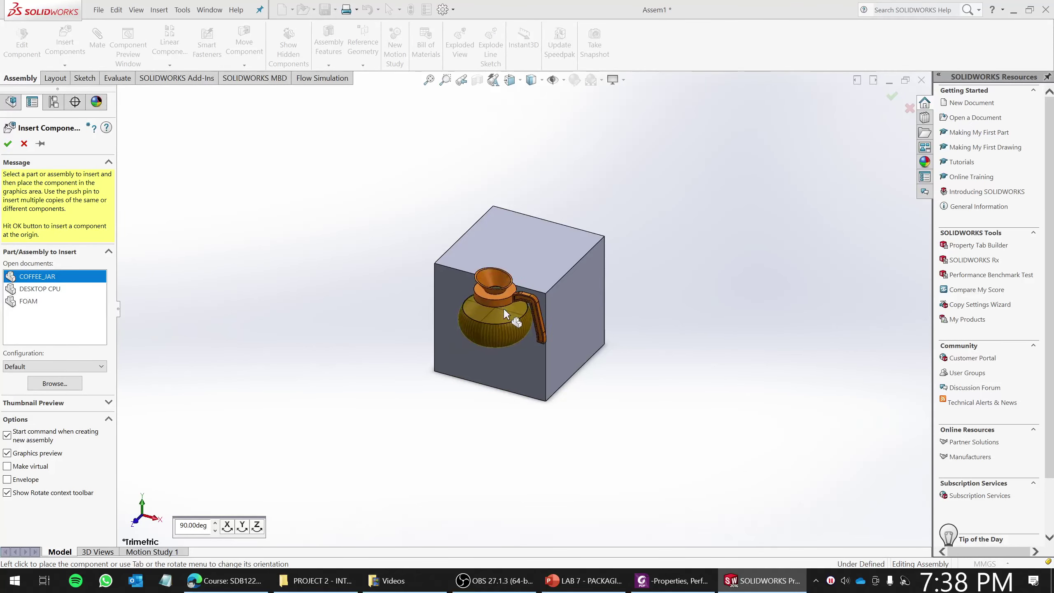
pyautogui.click(720, 352)
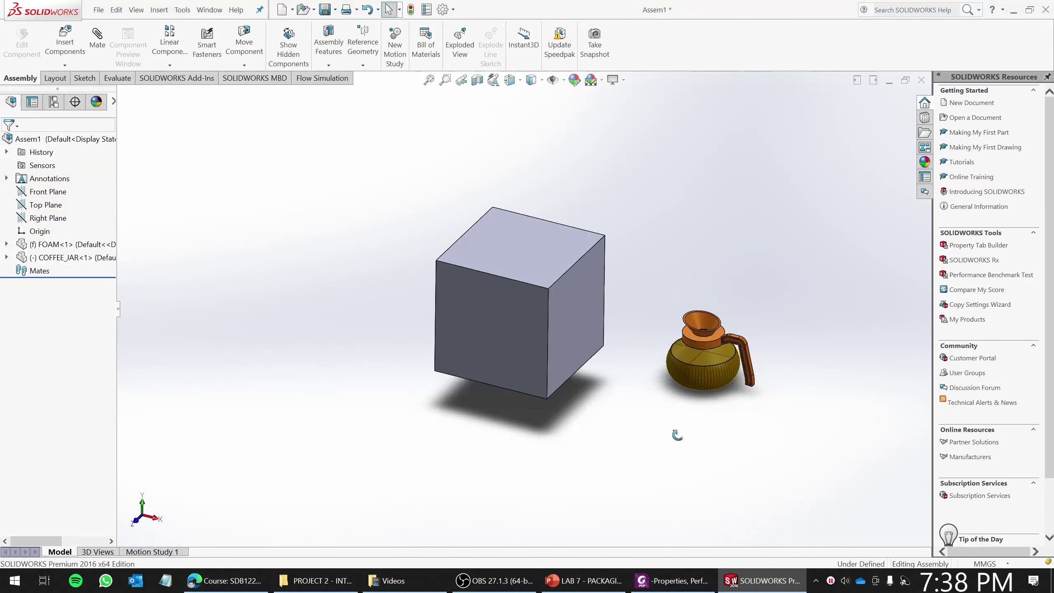
# View the assembly square to the foam cube's front face and raise the coffee jar slightly beside the cube
pyautogui.moveTo(678, 431); pyautogui.dragTo(649, 339, button='middle')
pyautogui.click(678, 340)
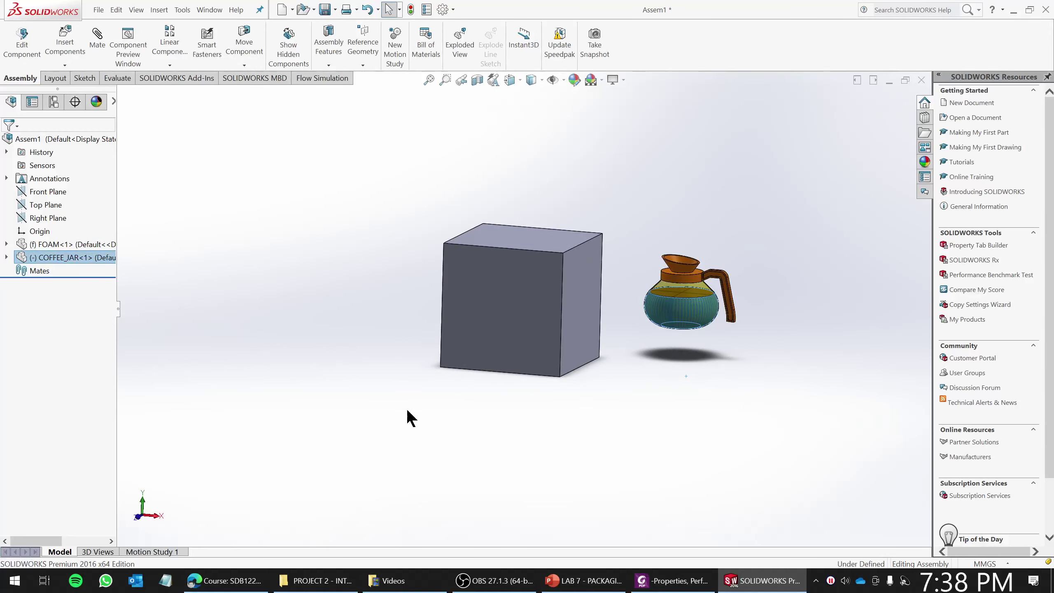
pyautogui.click(559, 299)
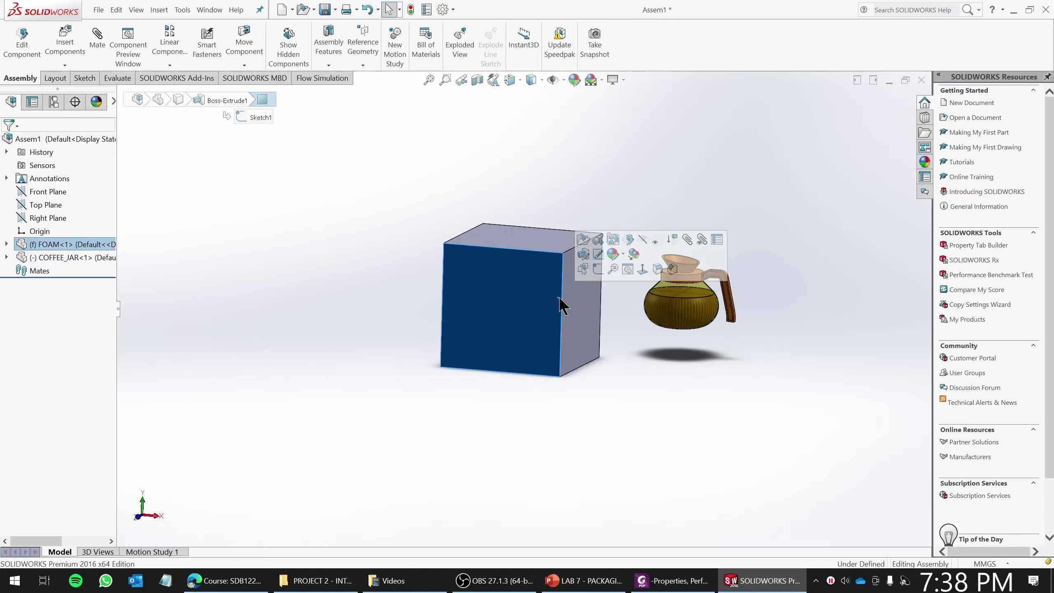
pyautogui.press('Escape')
pyautogui.click(505, 299)
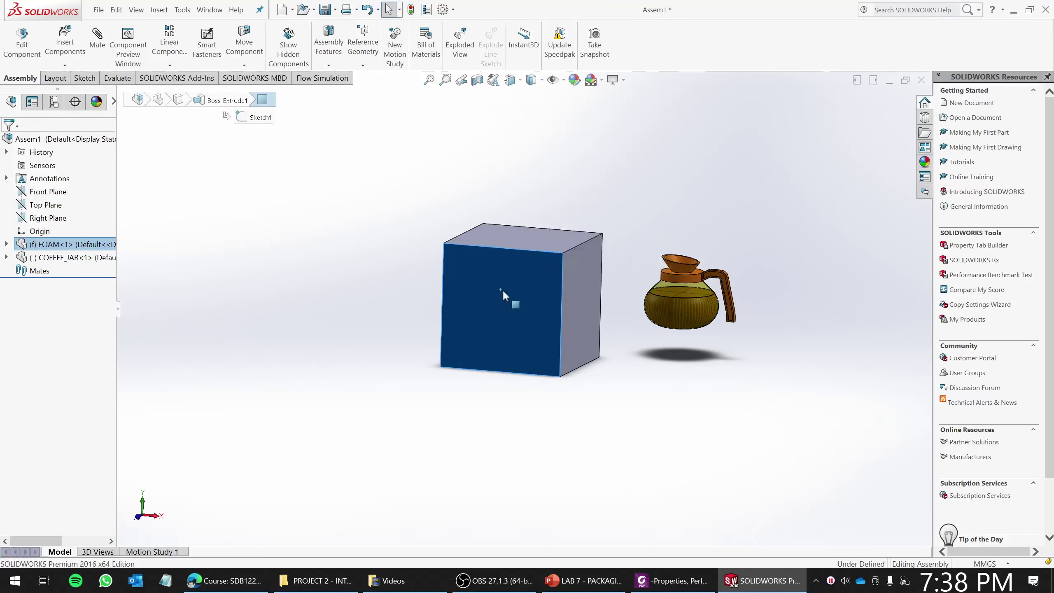
pyautogui.hotkey('ctrl', '8')
pyautogui.click(688, 417)
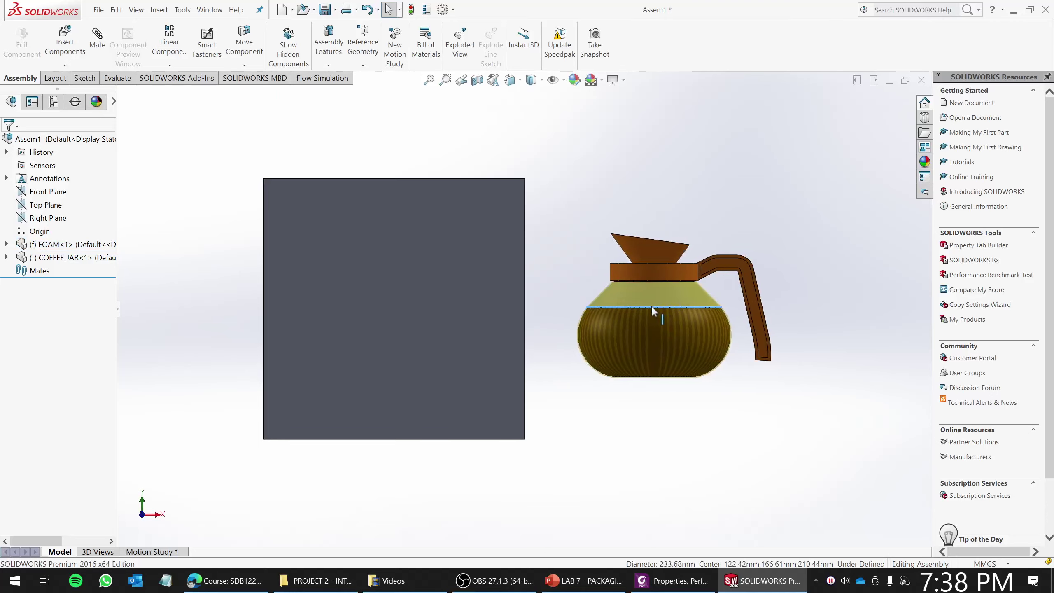
pyautogui.moveTo(646, 304)
pyautogui.mouseDown()
pyautogui.moveTo(399, 289)
pyautogui.moveTo(655, 287)
pyautogui.mouseUp()
# Switch the display style to Wireframe and move the coffee jar inside the foam cube's outline as seen from the front
pyautogui.click(539, 80)
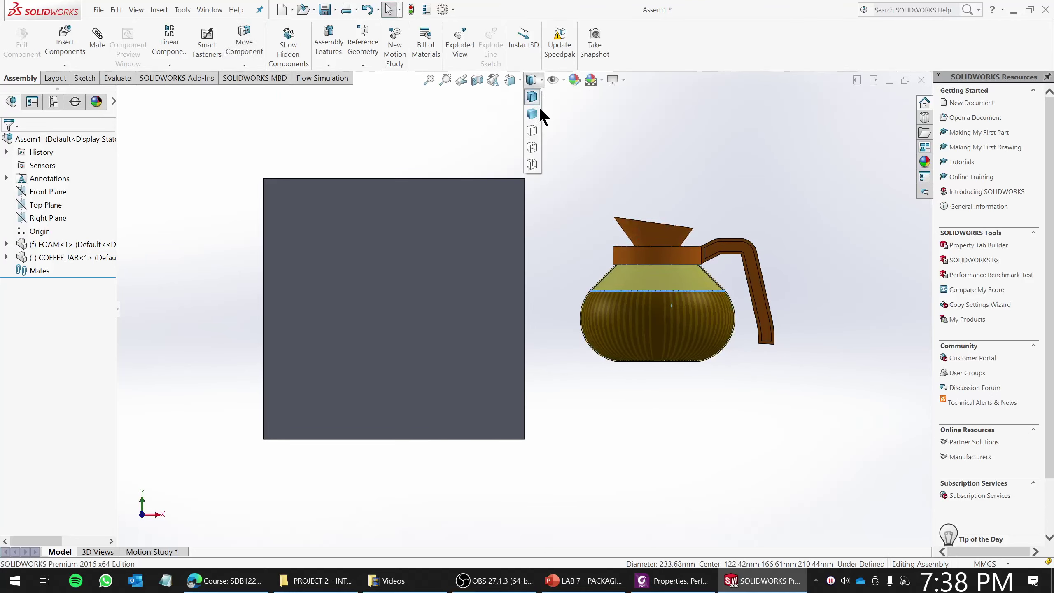
pyautogui.click(532, 147)
pyautogui.click(696, 308)
pyautogui.click(533, 80)
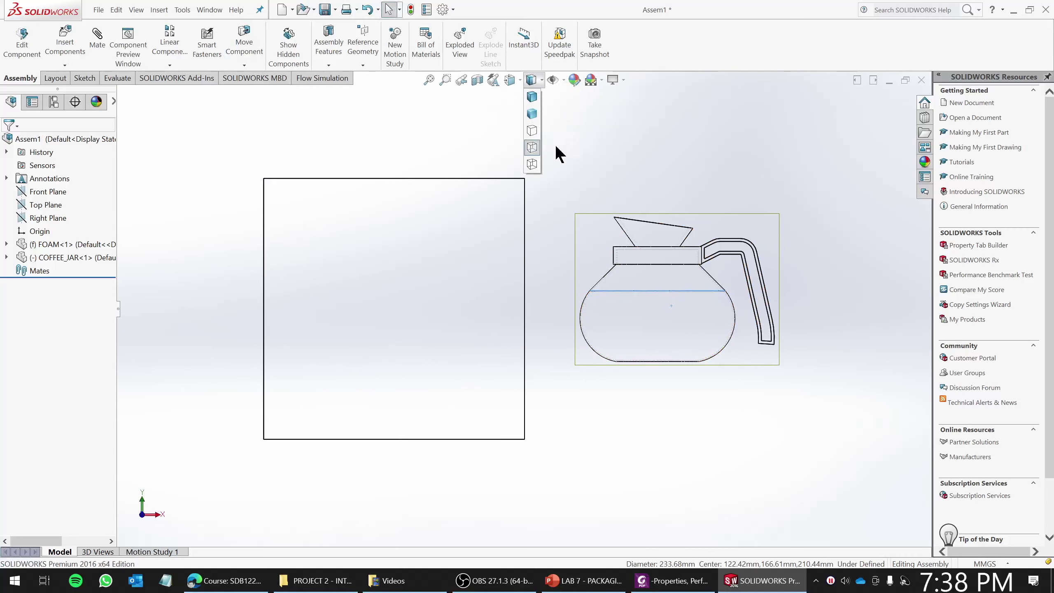
pyautogui.click(531, 164)
pyautogui.moveTo(706, 275); pyautogui.dragTo(413, 271)
pyautogui.click(848, 332)
# In the top view, move the coffee jar so that its body and handle lie within the foam cube's square outline
pyautogui.hotkey('ctrl', '5')
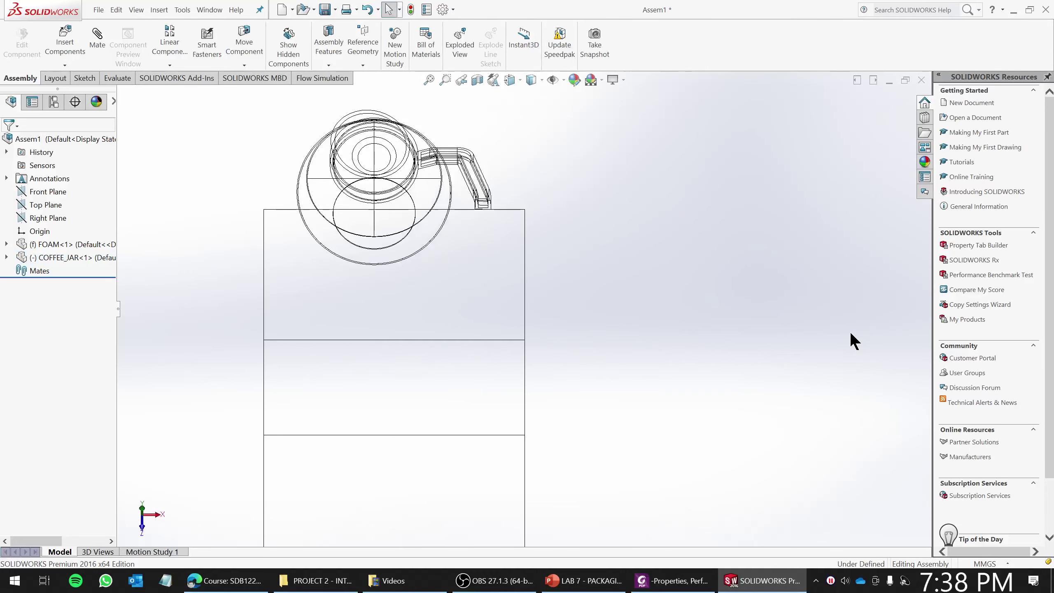
pyautogui.scroll(2, 524, 310)
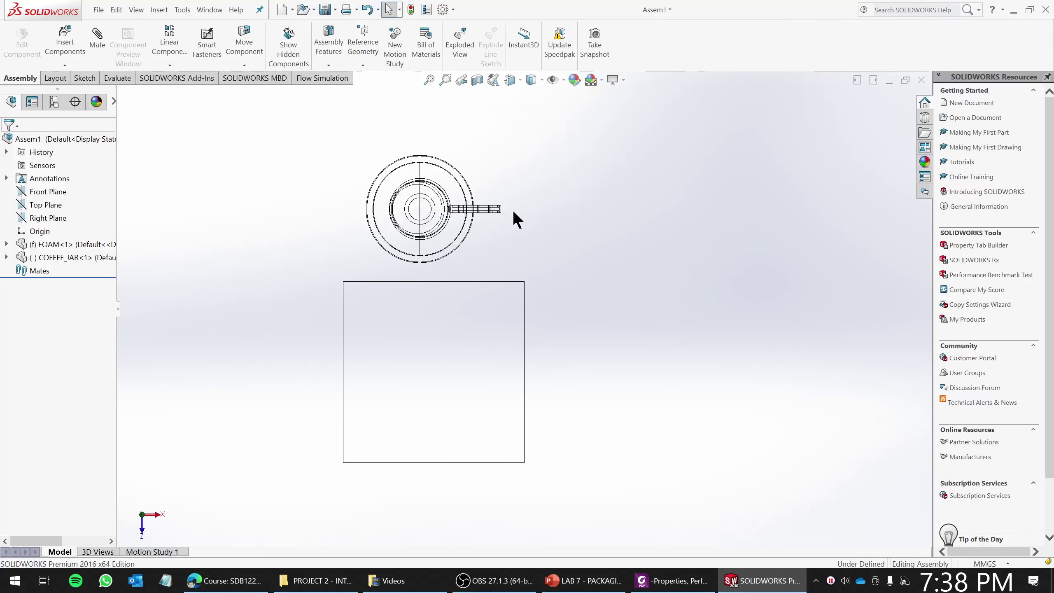
pyautogui.moveTo(436, 170); pyautogui.dragTo(445, 335)
pyautogui.click(610, 344)
pyautogui.scroll(-3, 604, 436)
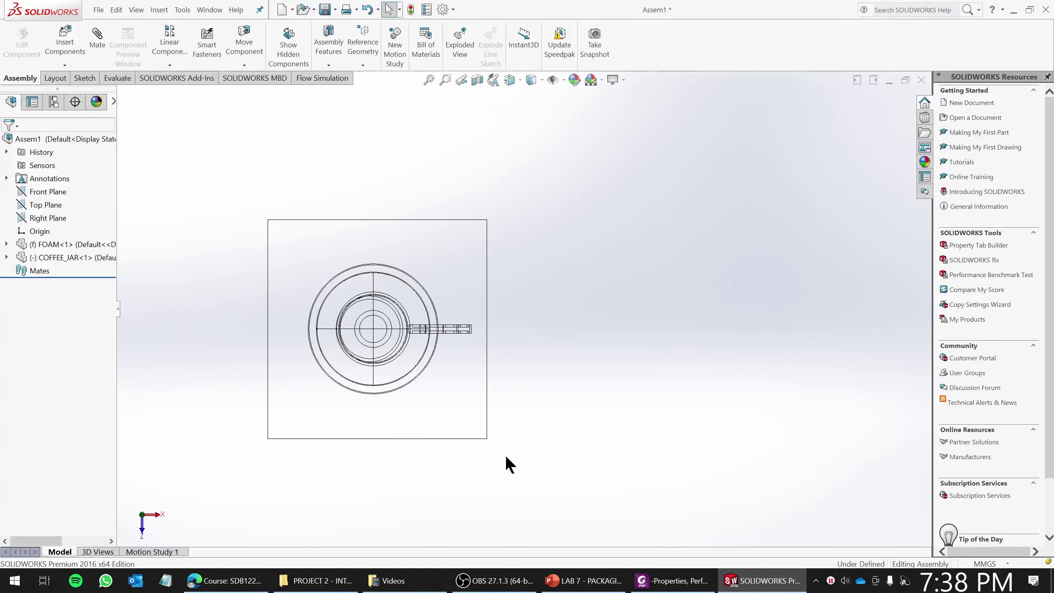
# Return to an angled view of the assembly and set the display style to Shaded With Edges
pyautogui.moveTo(682, 463); pyautogui.dragTo(671, 323, button='middle')
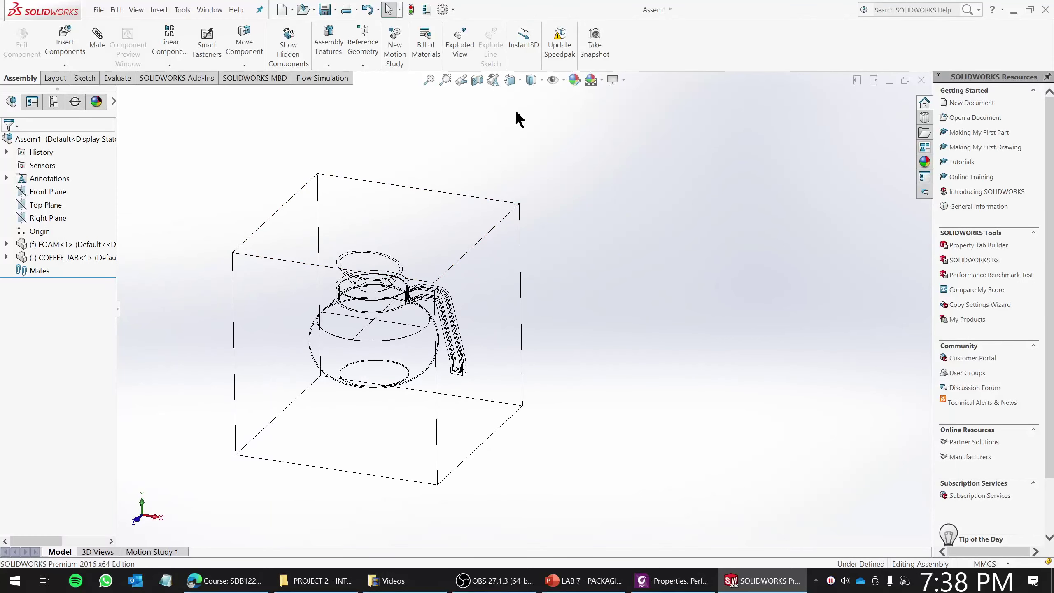
pyautogui.click(532, 81)
pyautogui.click(532, 97)
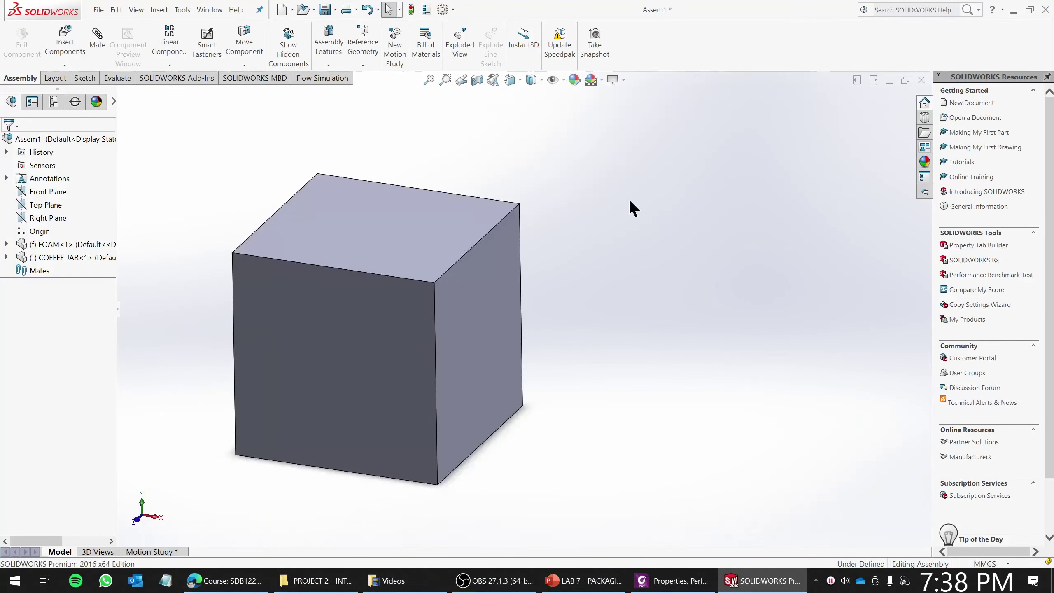
# Save the assembly to the desktop as Assem1 and start editing the FOAM component in the assembly context
pyautogui.click(351, 218)
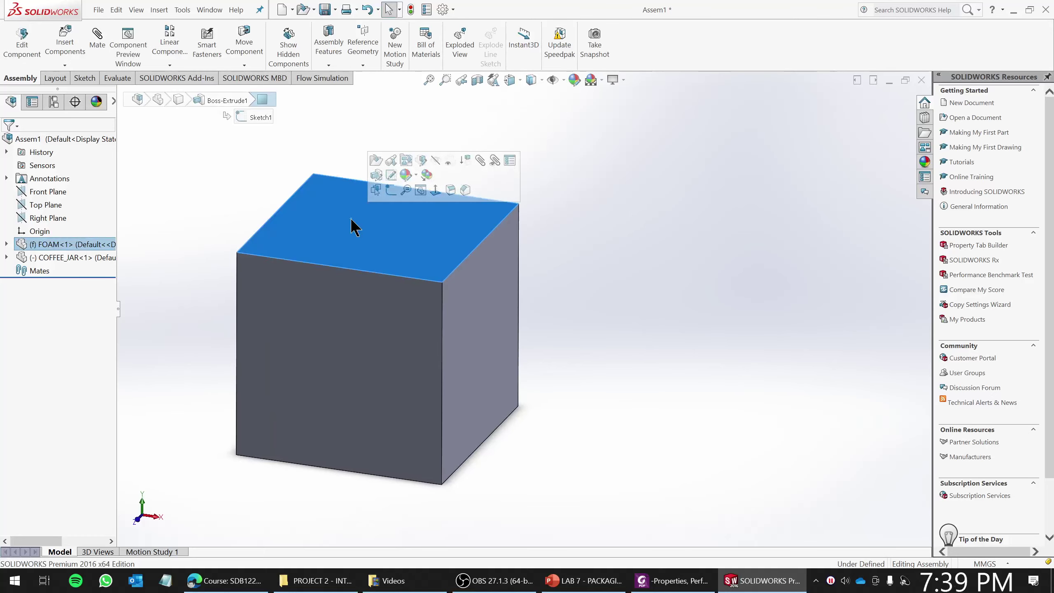
pyautogui.click(23, 43)
pyautogui.click(544, 305)
pyautogui.click(514, 250)
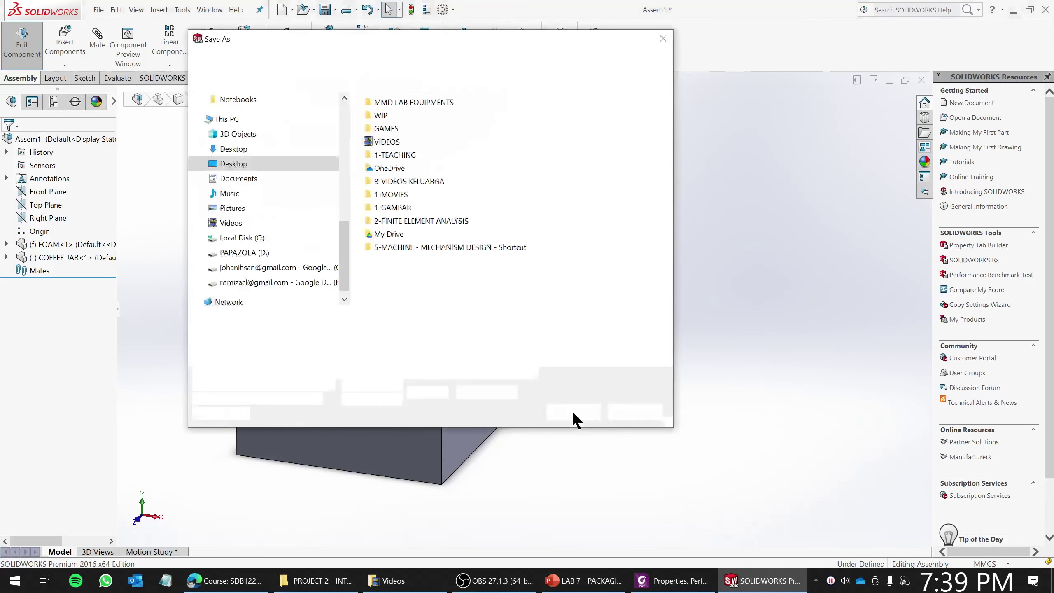
pyautogui.click(571, 411)
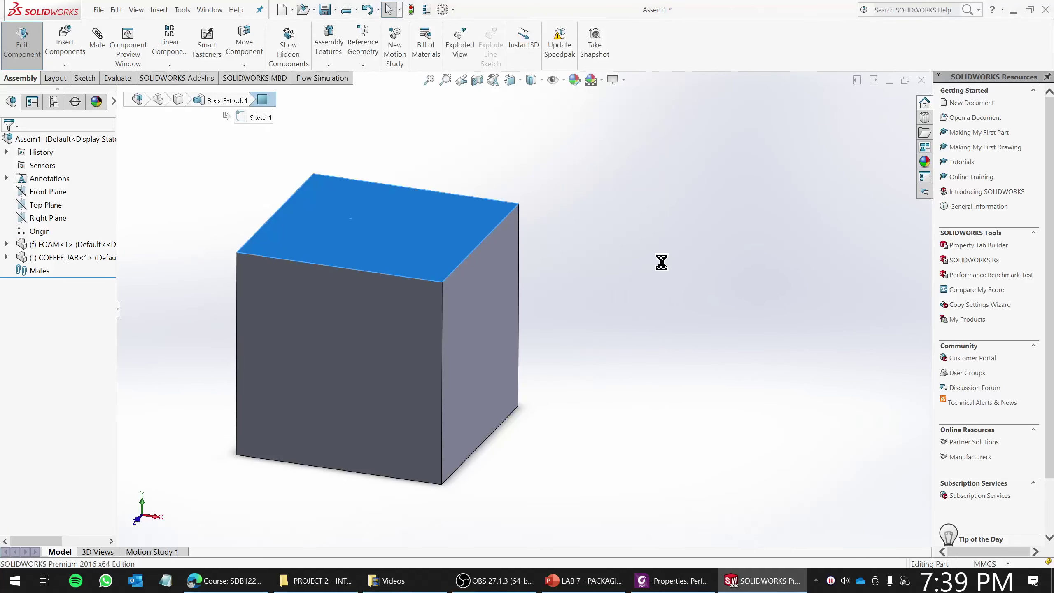
pyautogui.click(24, 51)
pyautogui.click(327, 220)
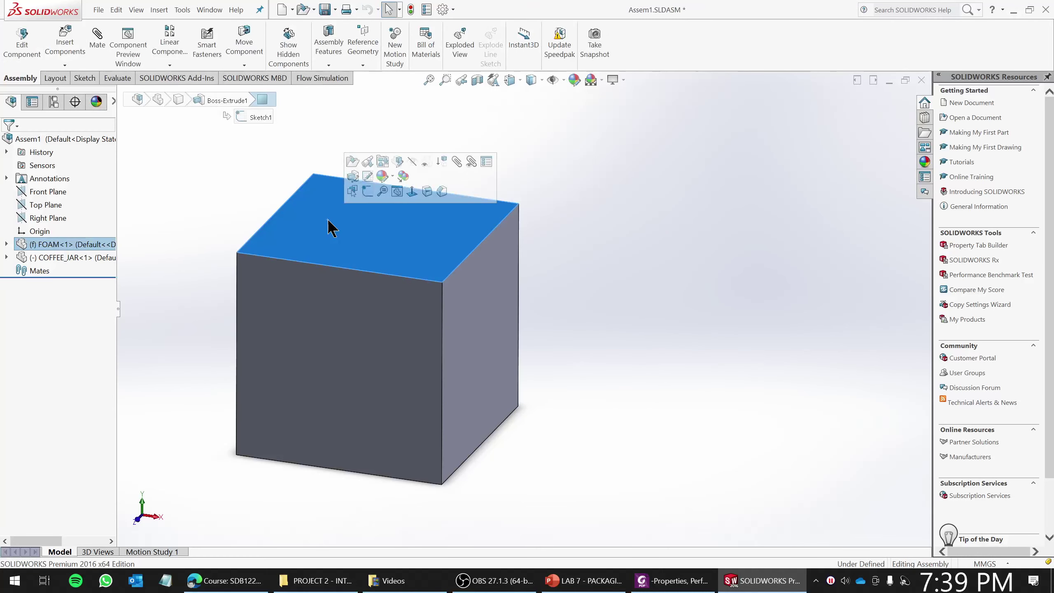
pyautogui.click(23, 44)
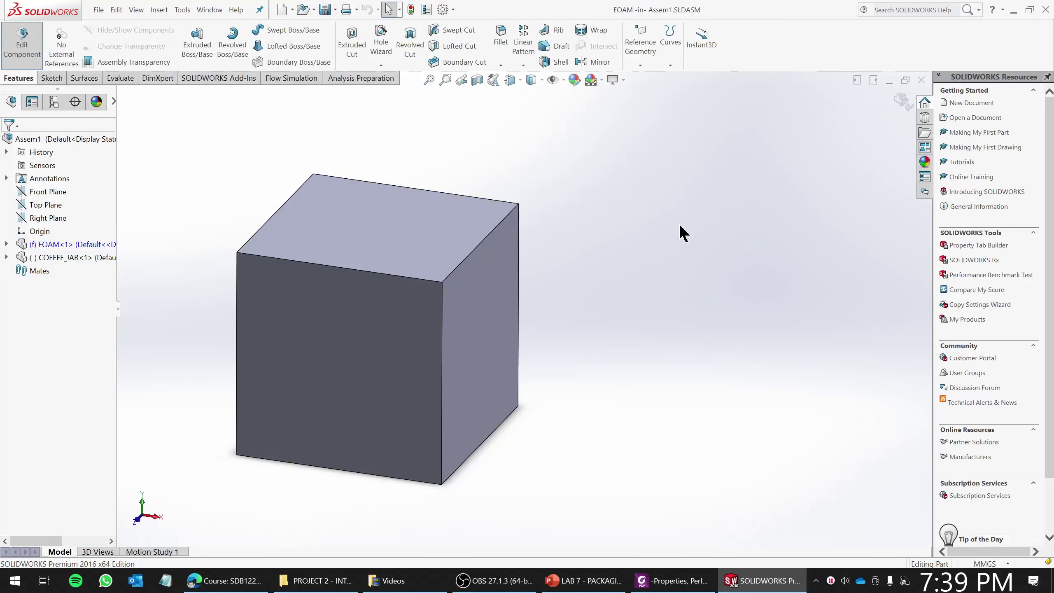
# Create a Cavity in the foam from the COFFEE_JAR component, scaled uniformly 50% about component origins, keeping all bodies
pyautogui.click(160, 10)
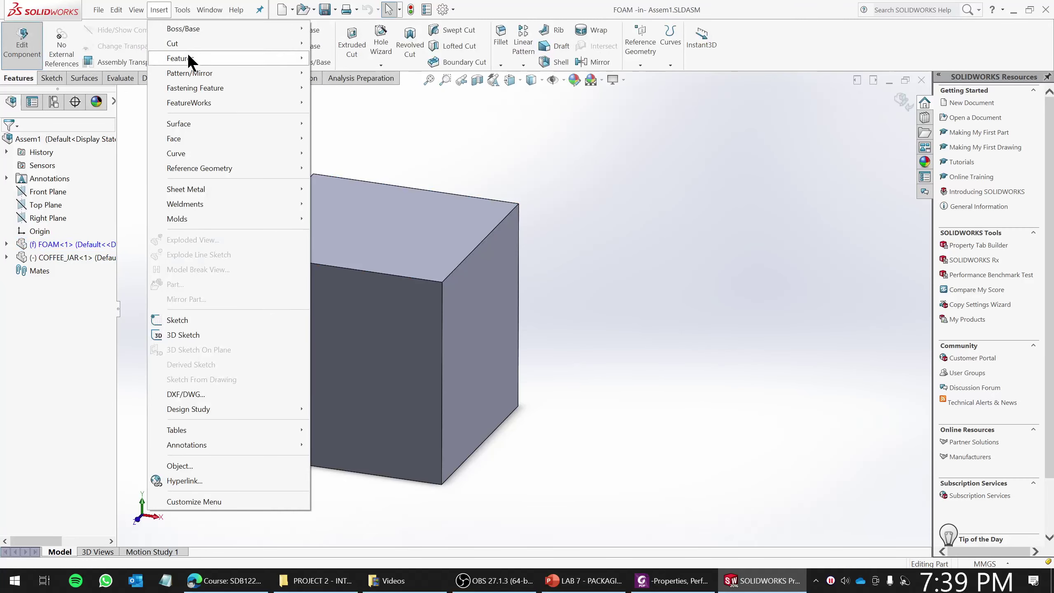
pyautogui.moveTo(189, 60)
pyautogui.click(338, 299)
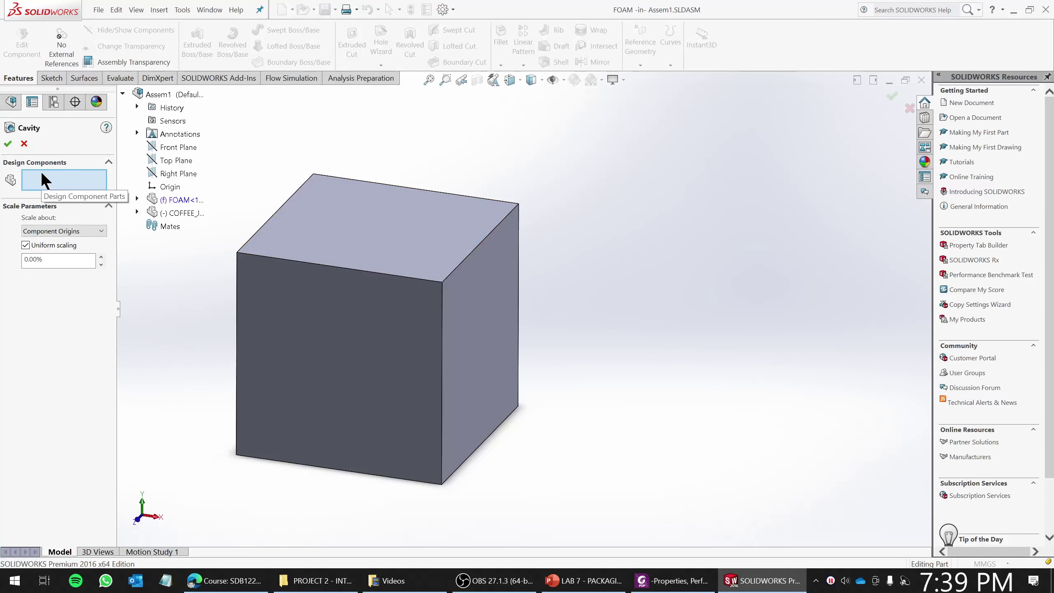
pyautogui.click(186, 214)
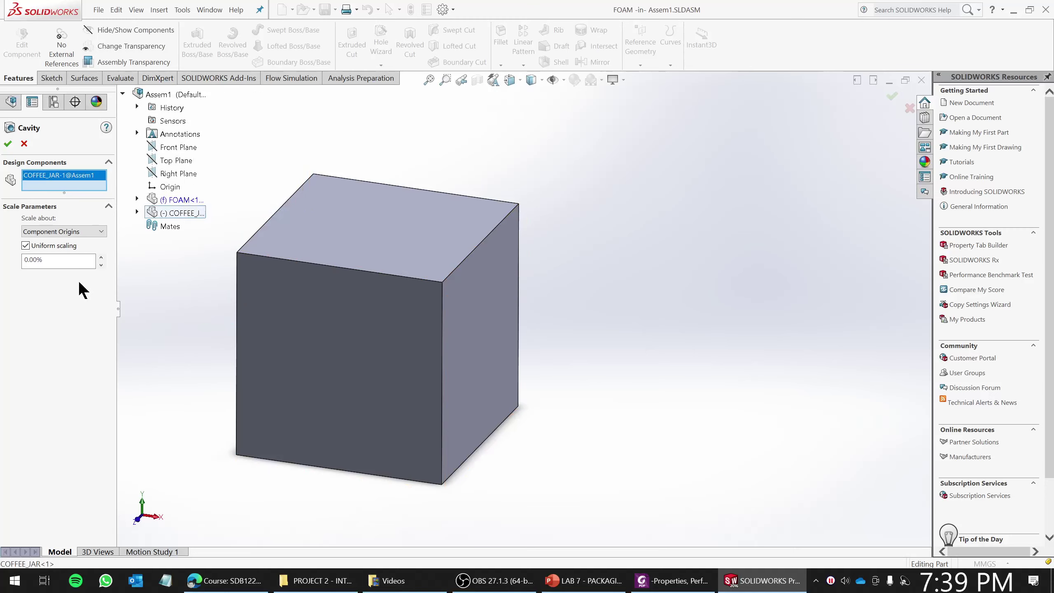
pyautogui.moveTo(48, 260); pyautogui.dragTo(20, 260)
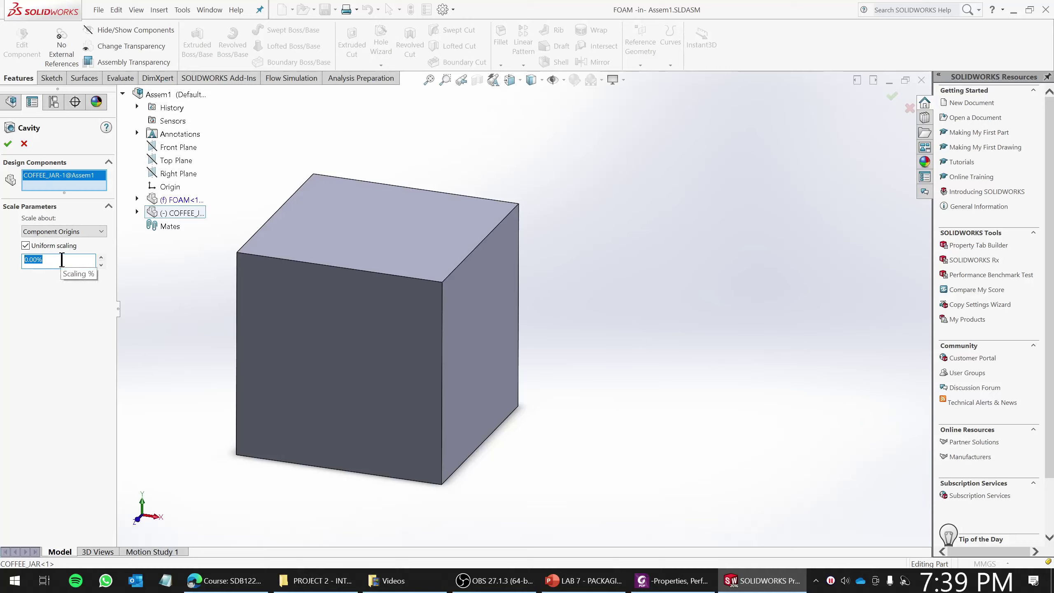
pyautogui.write('2')
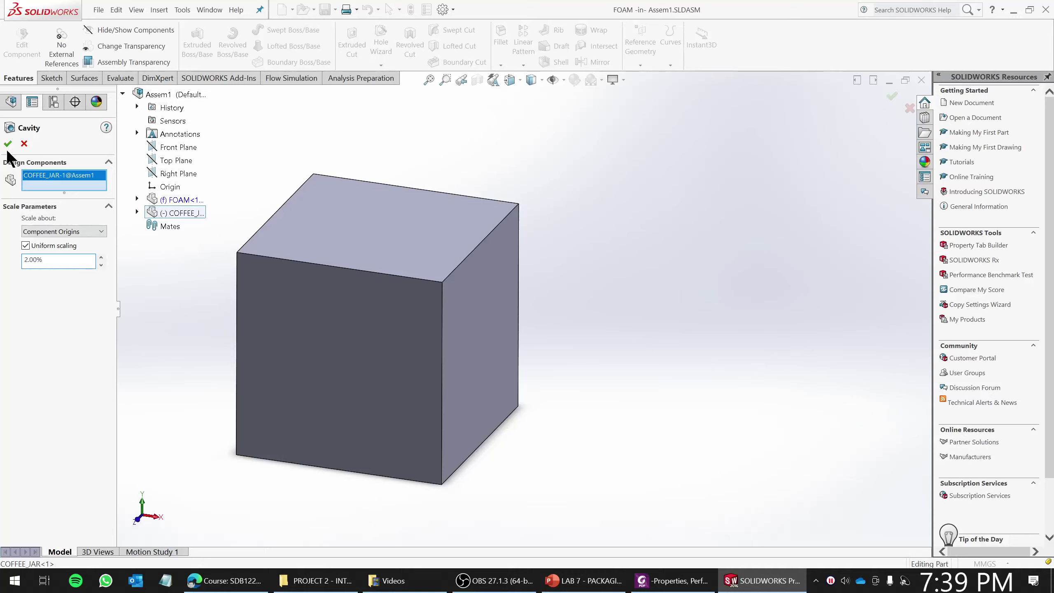
pyautogui.moveTo(46, 259); pyautogui.dragTo(2, 265)
pyautogui.write('50')
pyautogui.click(7, 143)
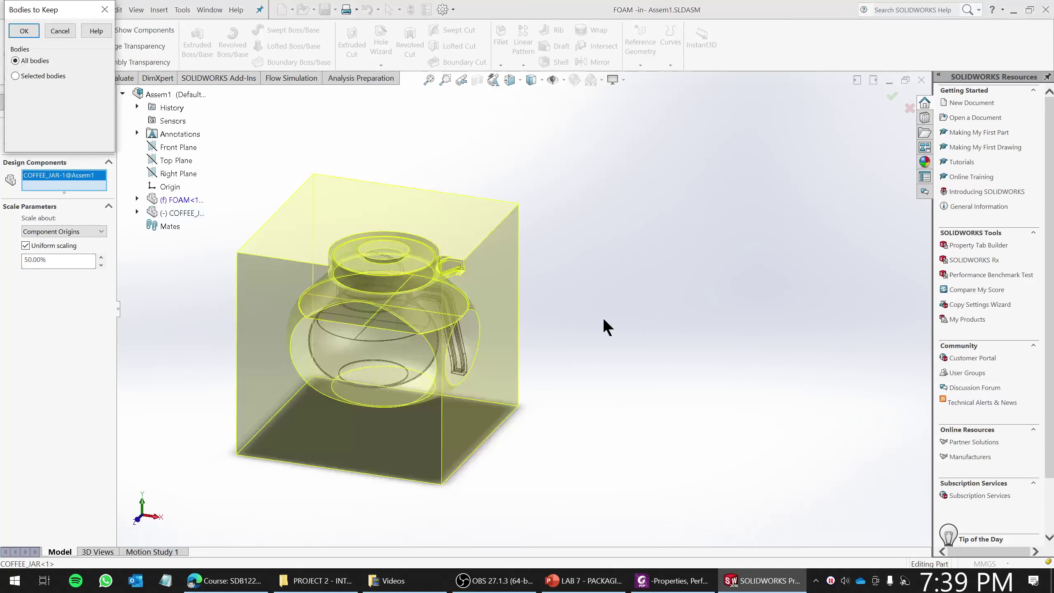
pyautogui.click(24, 31)
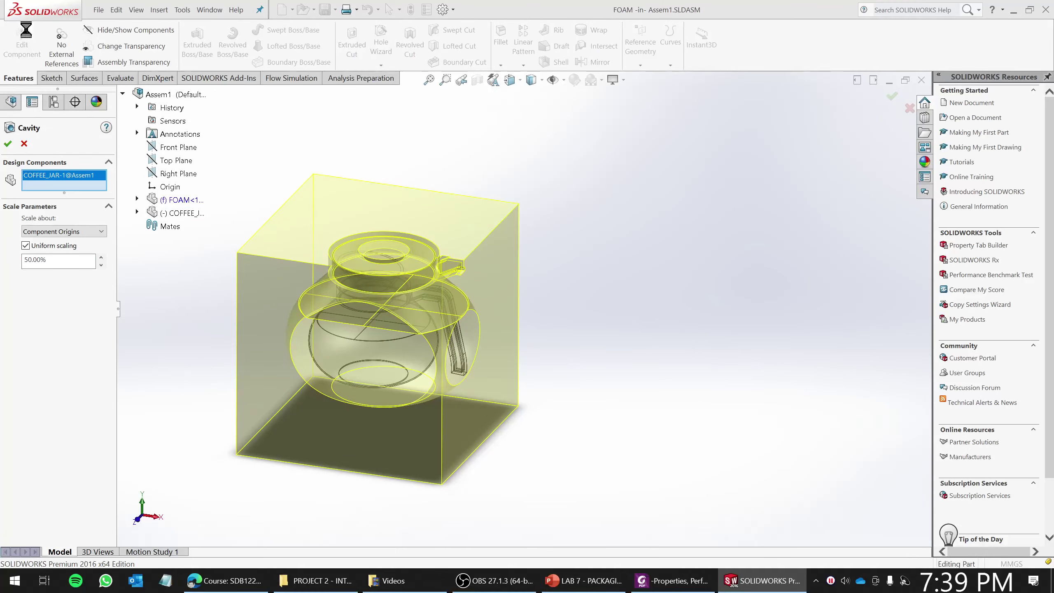
# Edit the foam's cavity feature and set its uniform scaling to 2%
pyautogui.moveTo(534, 346); pyautogui.dragTo(407, 353, button='middle')
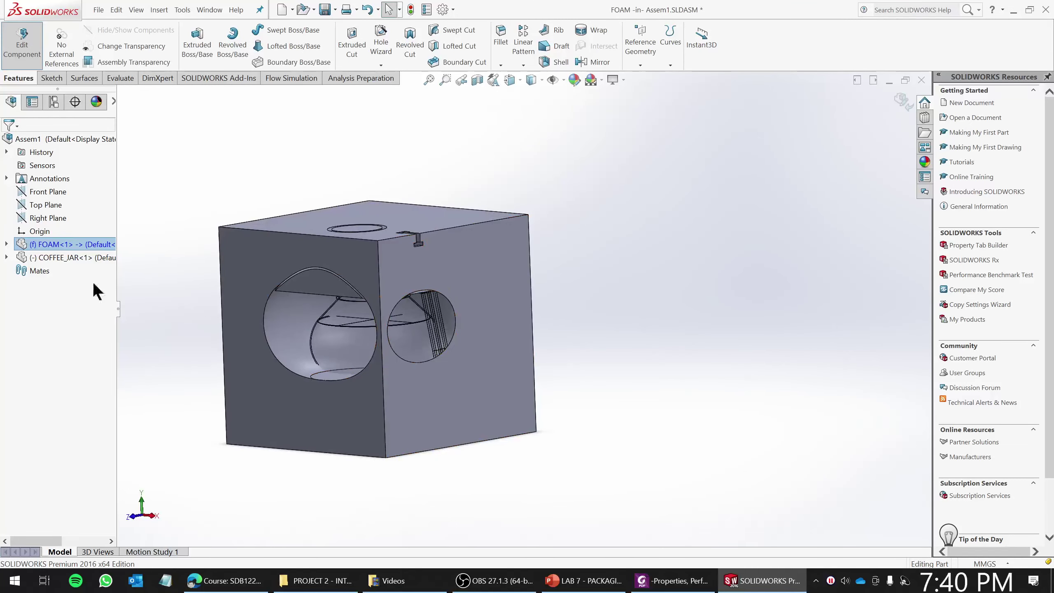
pyautogui.click(6, 244)
pyautogui.rightClick(51, 389)
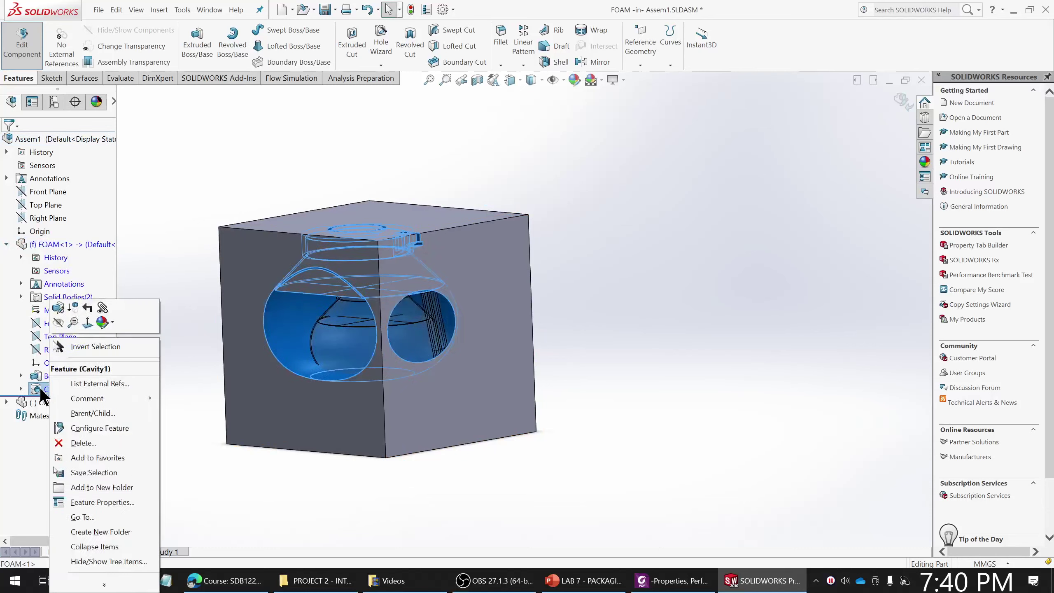
pyautogui.click(21, 389)
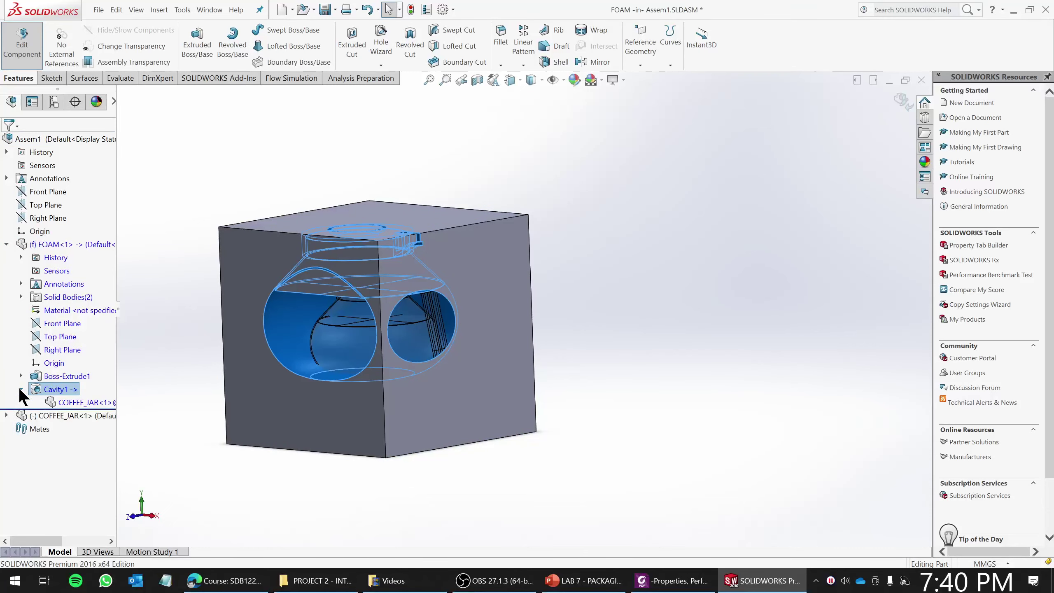
pyautogui.rightClick(62, 388)
pyautogui.click(68, 307)
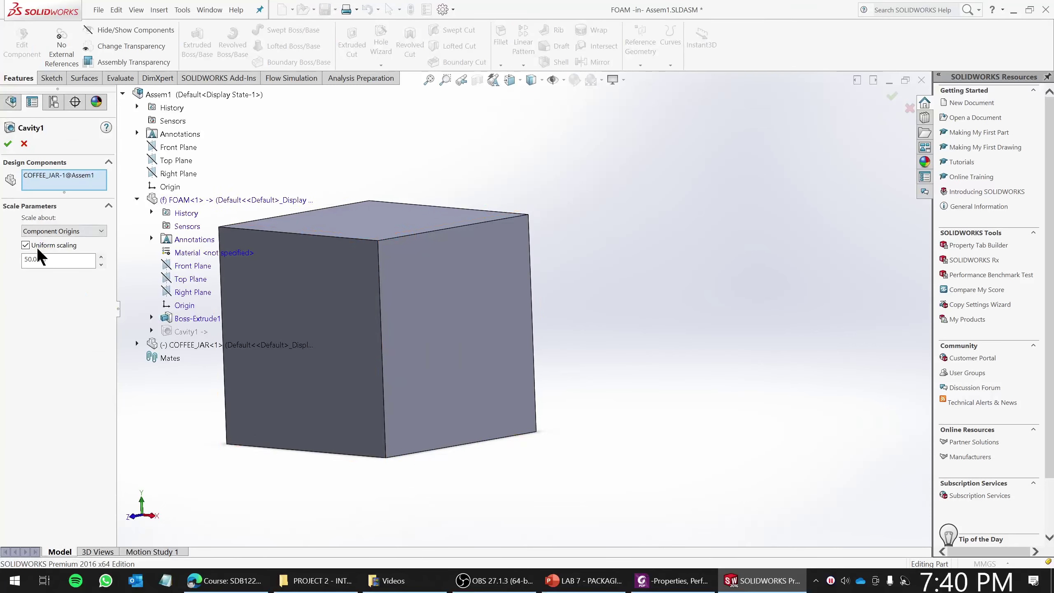
pyautogui.moveTo(49, 261); pyautogui.dragTo(4, 265)
pyautogui.write('2')
pyautogui.click(7, 144)
# Examine the cavity around the coffee jar inside the foam cube using the Wireframe display style
pyautogui.moveTo(365, 216); pyautogui.dragTo(476, 308, button='middle')
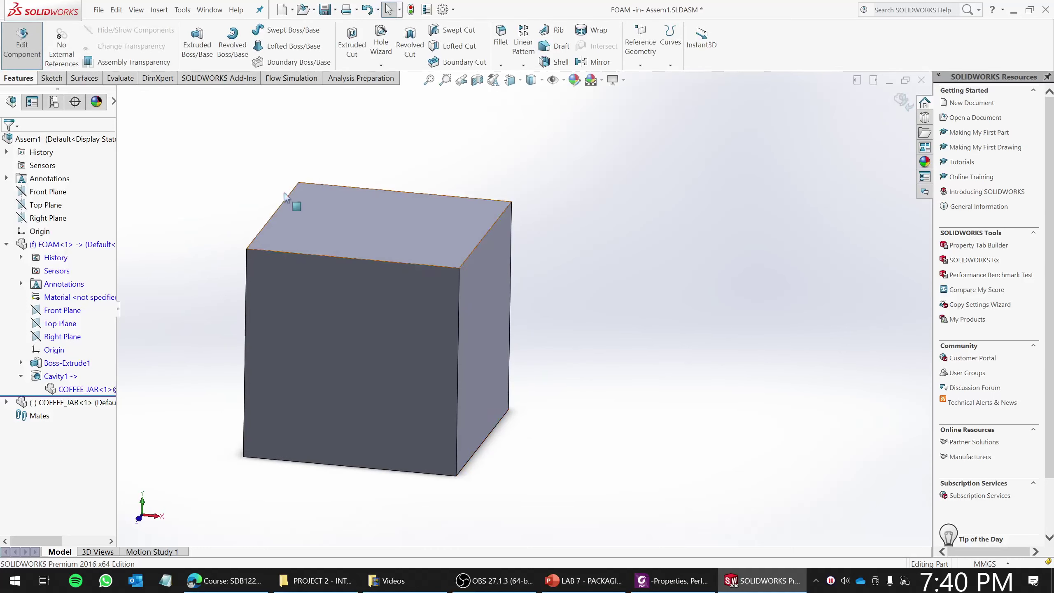
pyautogui.scroll(3, 563, 328)
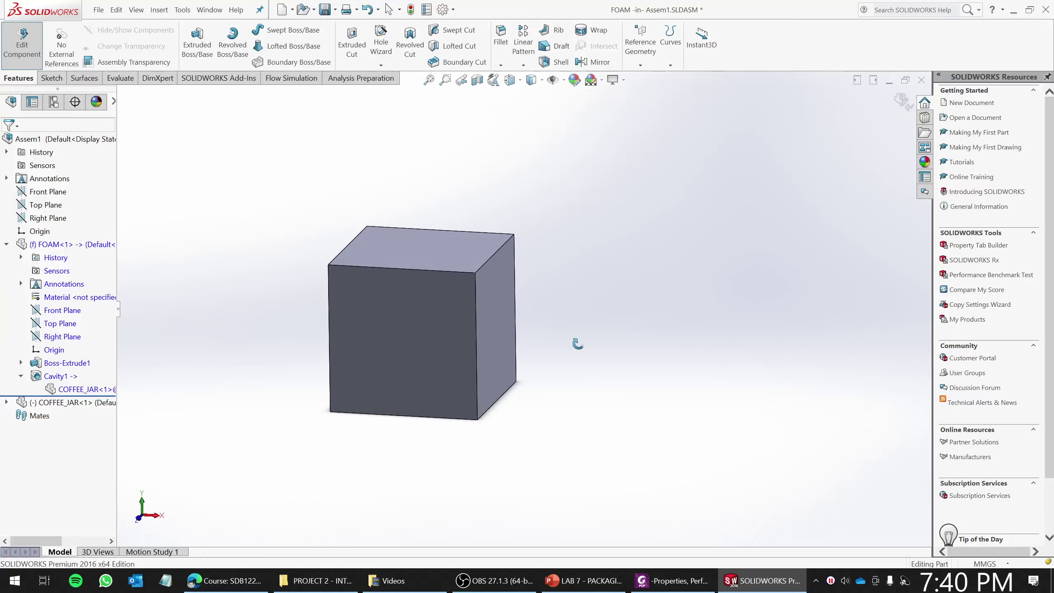
pyautogui.click(532, 78)
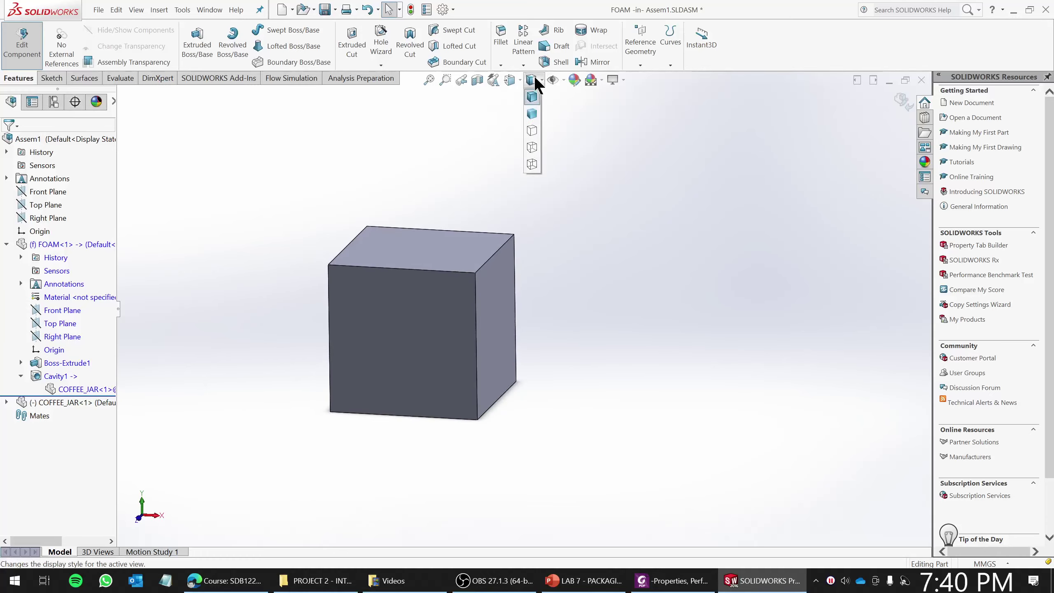
pyautogui.click(532, 164)
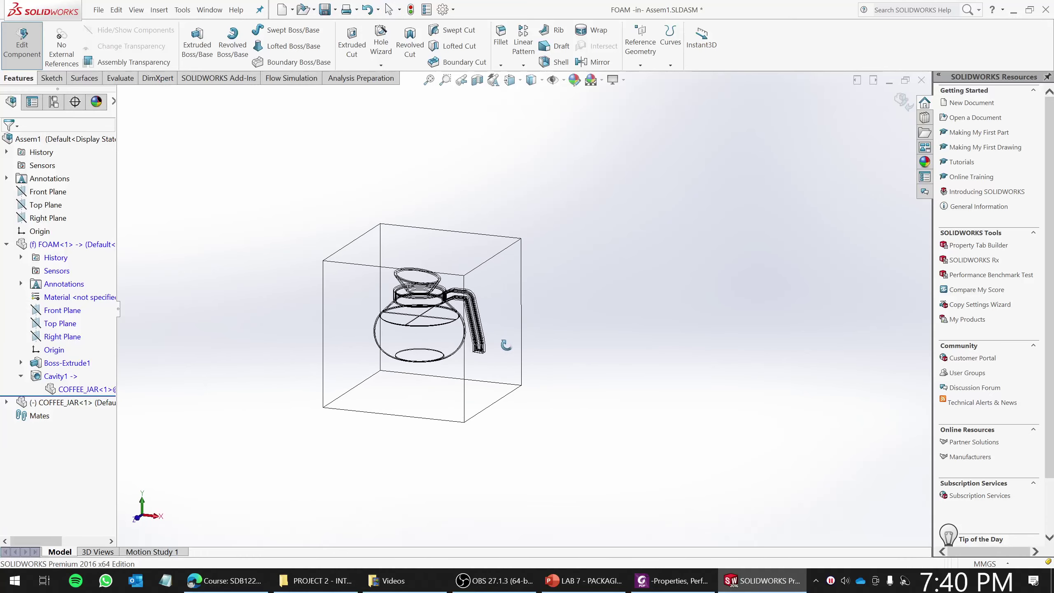
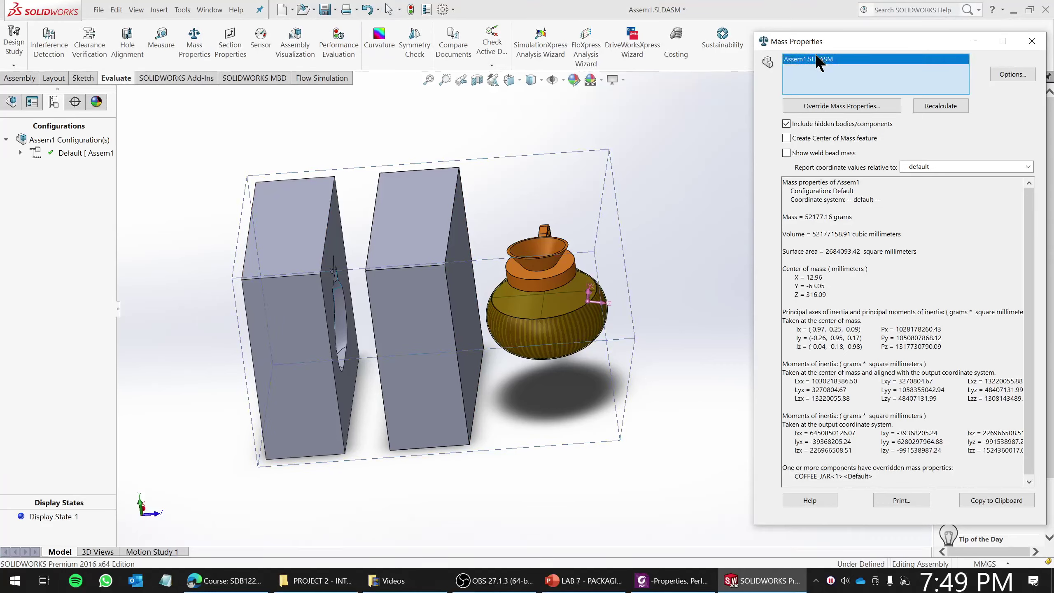
# Replace the whole assembly with the FOAM component as the Mass Properties selection and read the foam's volume
pyautogui.press('Delete')
pyautogui.click(300, 231)
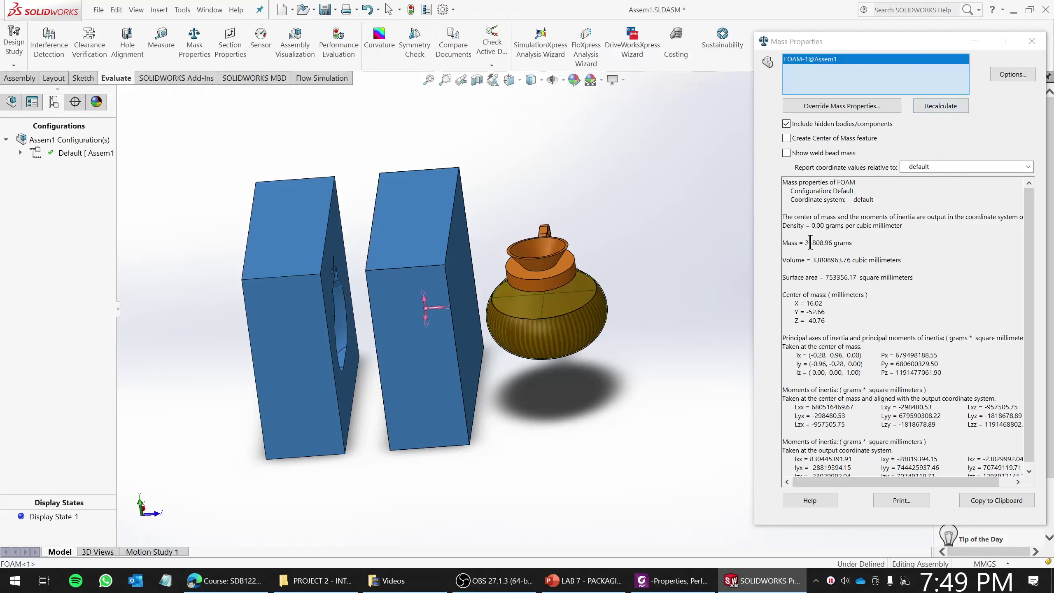
pyautogui.click(815, 259)
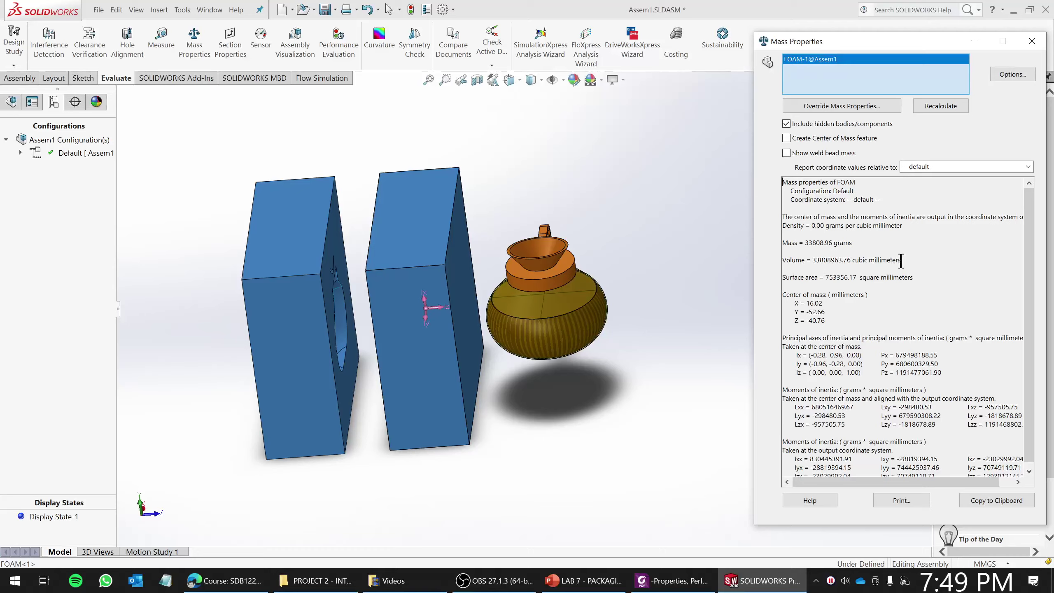
# Switch the document to Custom units with meters^3 per unit volume, and recalculate the foam's mass properties
pyautogui.click(985, 564)
pyautogui.click(986, 563)
pyautogui.click(954, 548)
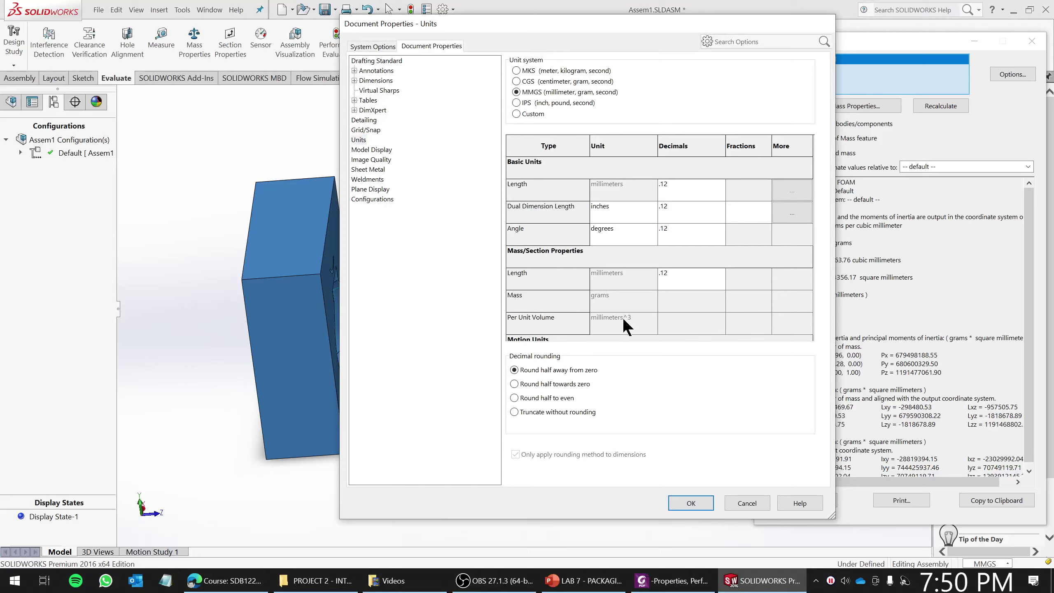
pyautogui.click(516, 113)
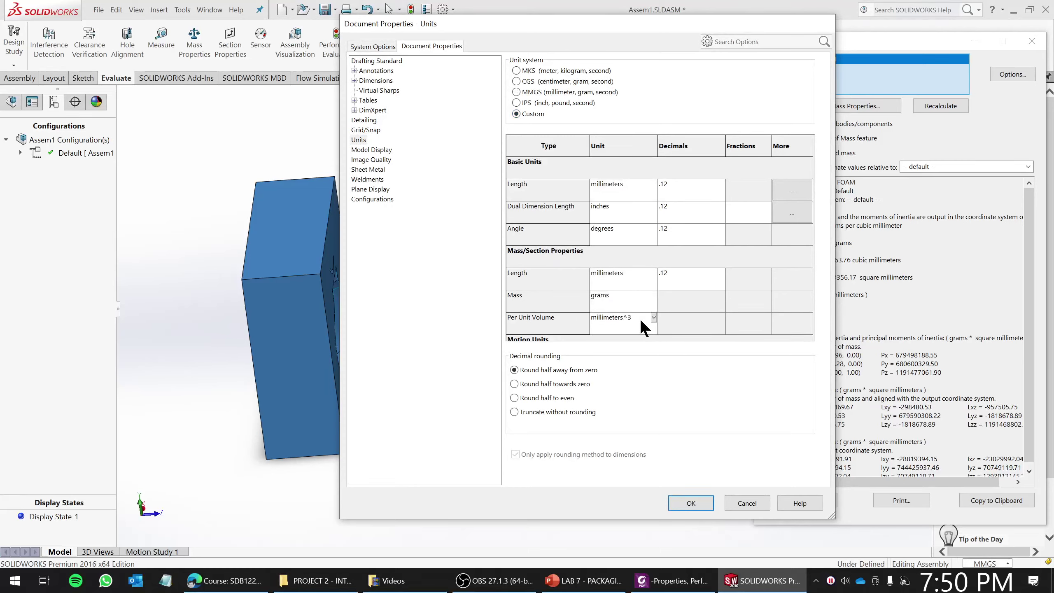
pyautogui.click(653, 316)
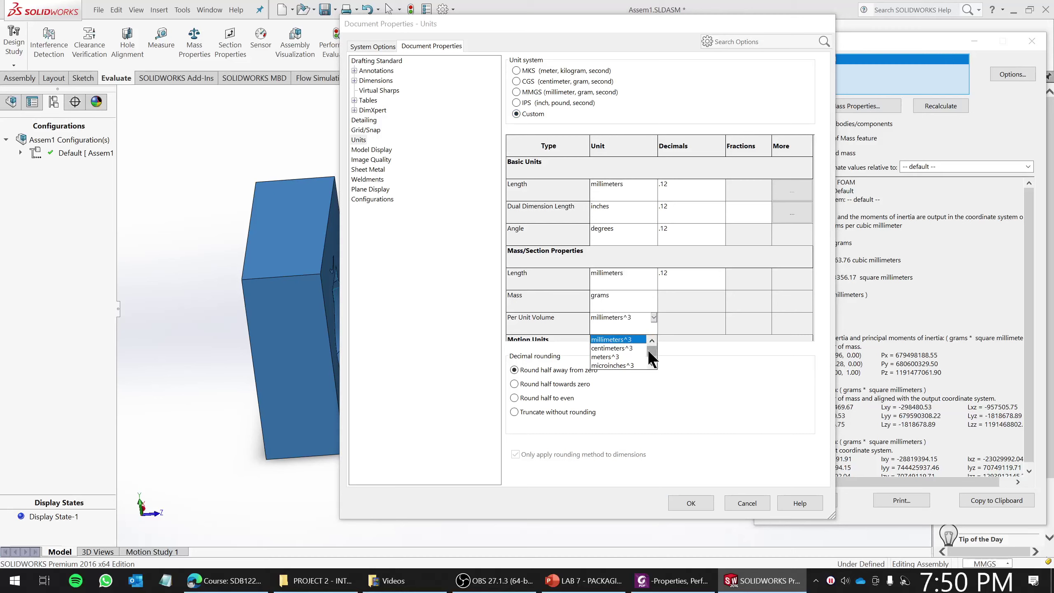
pyautogui.moveTo(650, 350)
pyautogui.mouseDown()
pyautogui.moveTo(649, 366)
pyautogui.moveTo(652, 347)
pyautogui.mouseUp()
pyautogui.click(651, 364)
pyautogui.click(651, 364)
pyautogui.click(652, 364)
pyautogui.click(652, 363)
pyautogui.click(652, 364)
pyautogui.click(619, 340)
pyautogui.click(690, 502)
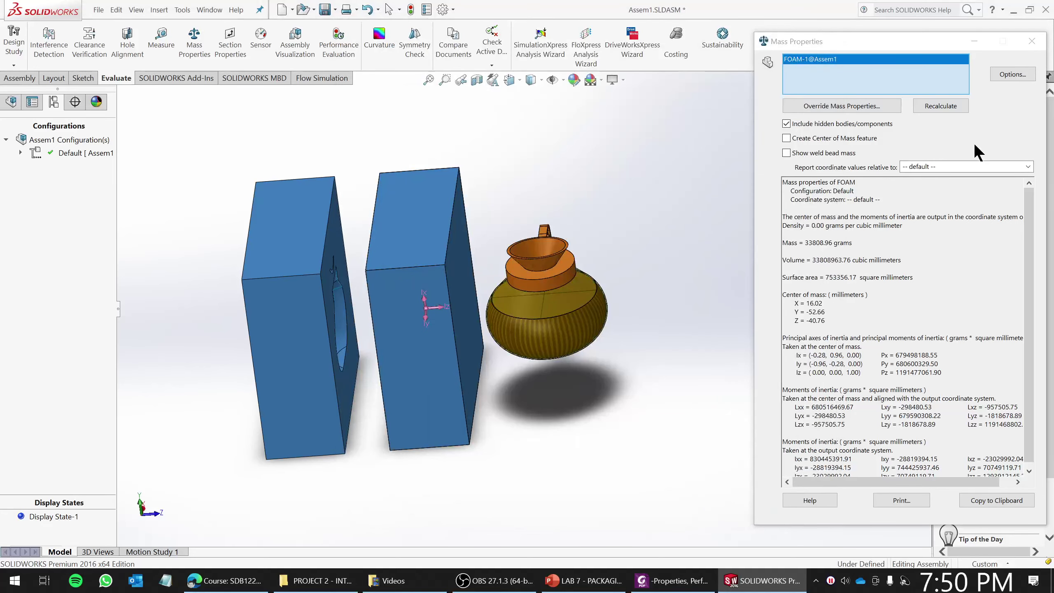
pyautogui.click(939, 109)
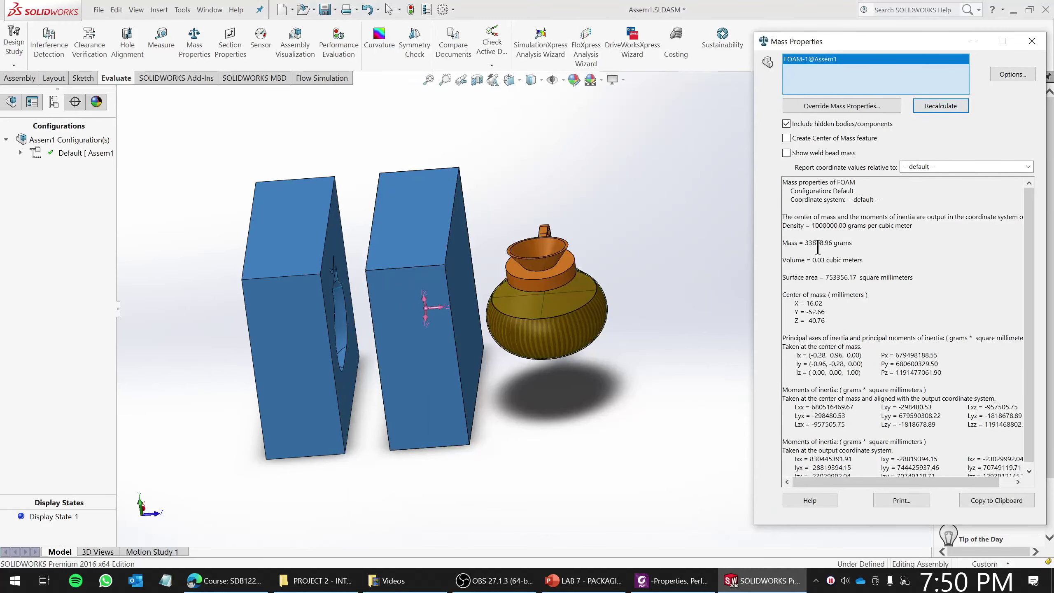
pyautogui.moveTo(865, 260); pyautogui.dragTo(816, 259)
# Set the per unit volume in the document units to millimeters^3, recalculate the mass properties and read the foam's volume
pyautogui.click(982, 564)
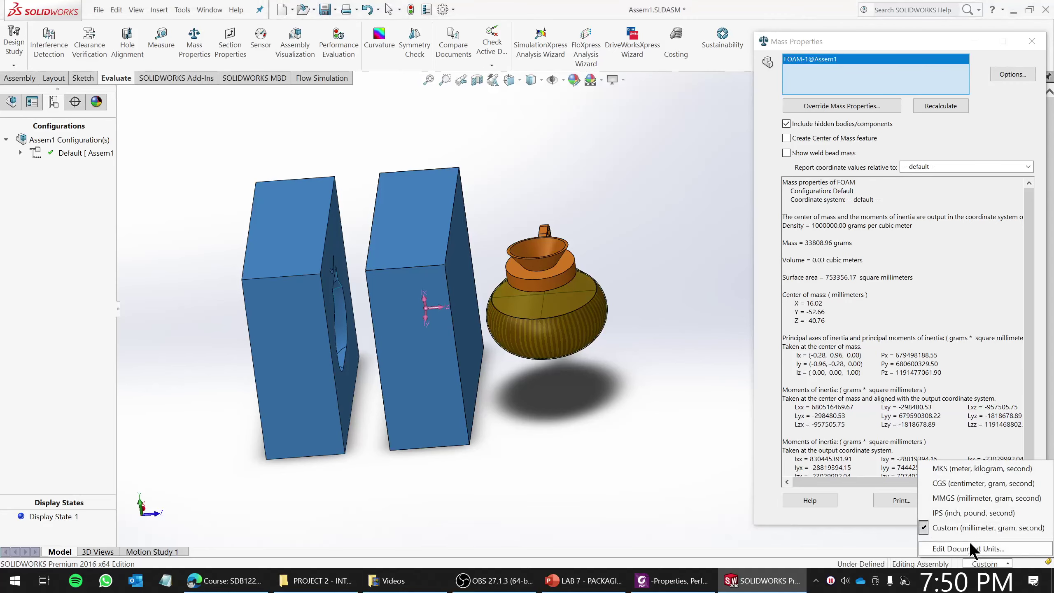
pyautogui.click(967, 548)
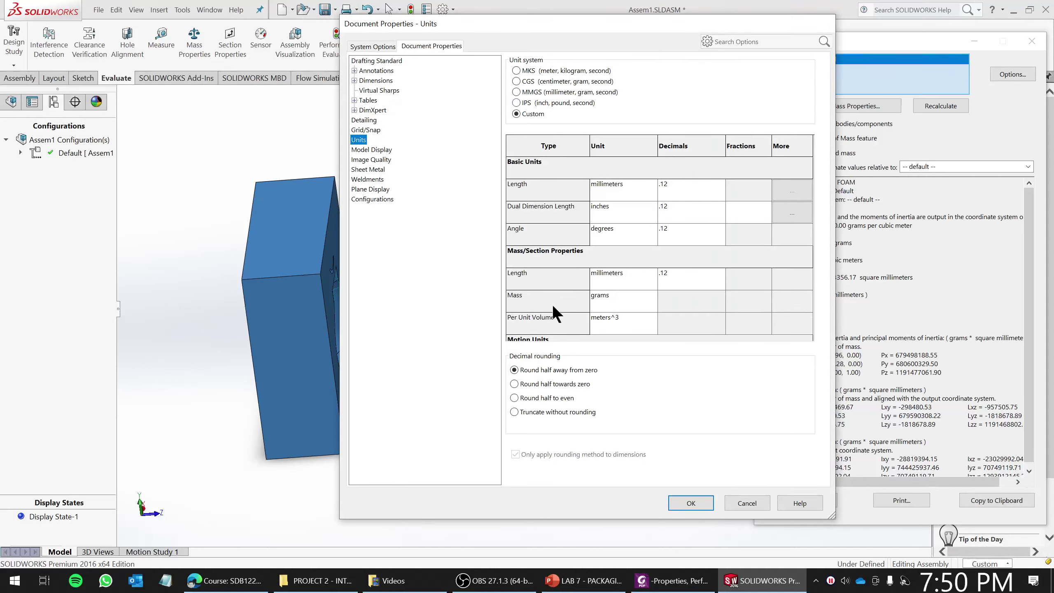
pyautogui.click(625, 308)
pyautogui.click(653, 317)
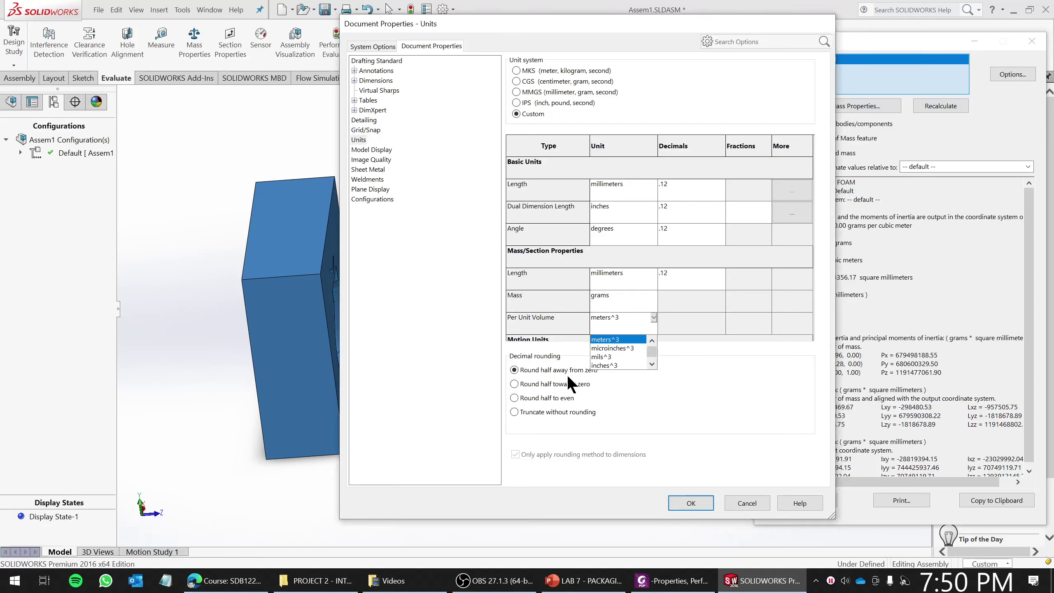
pyautogui.click(650, 337)
pyautogui.click(654, 317)
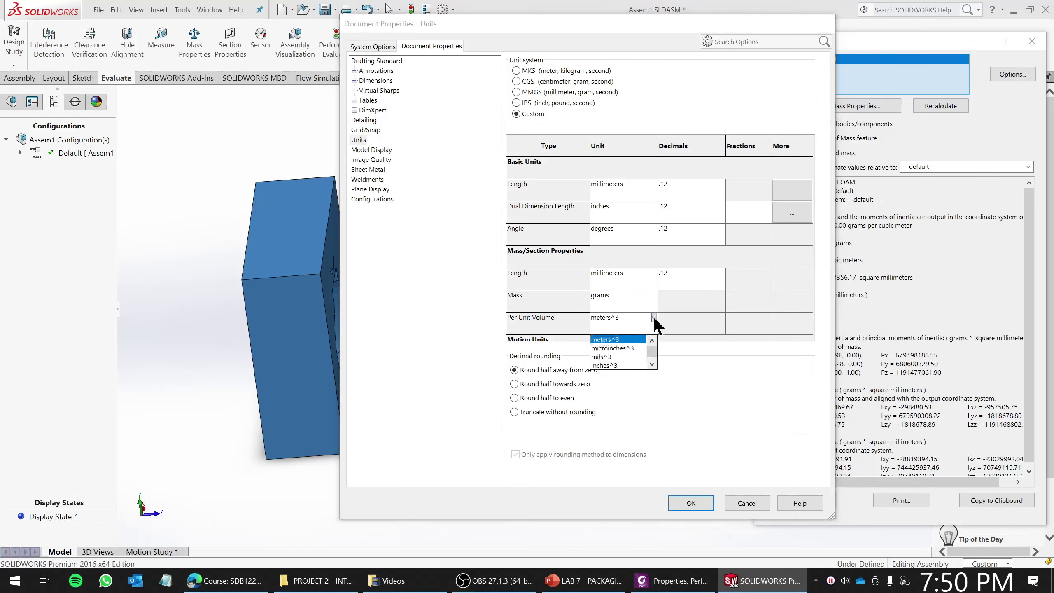
pyautogui.click(652, 340)
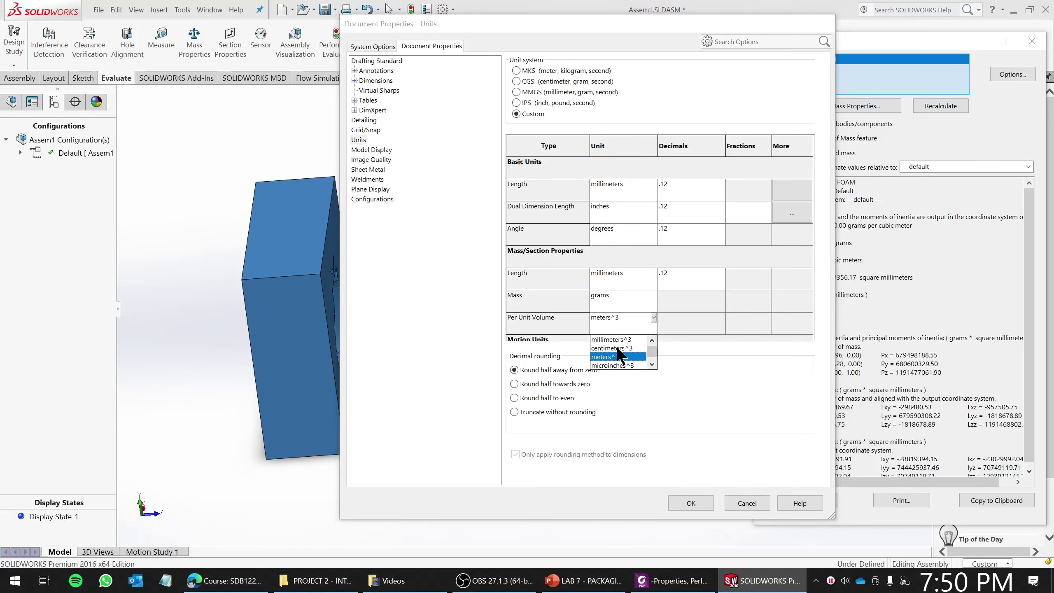
pyautogui.click(619, 348)
pyautogui.click(703, 503)
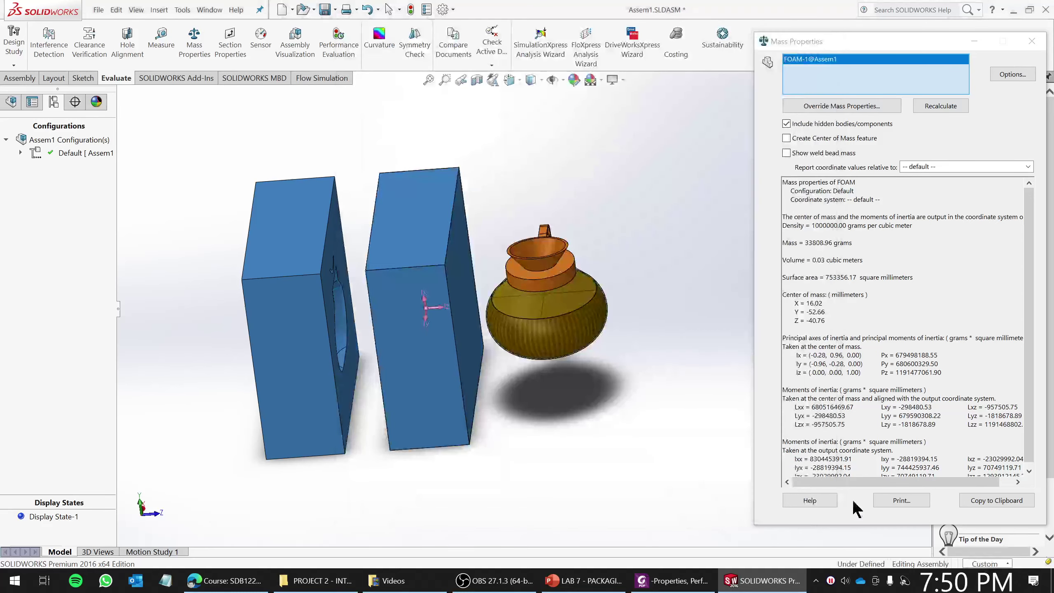
pyautogui.click(940, 106)
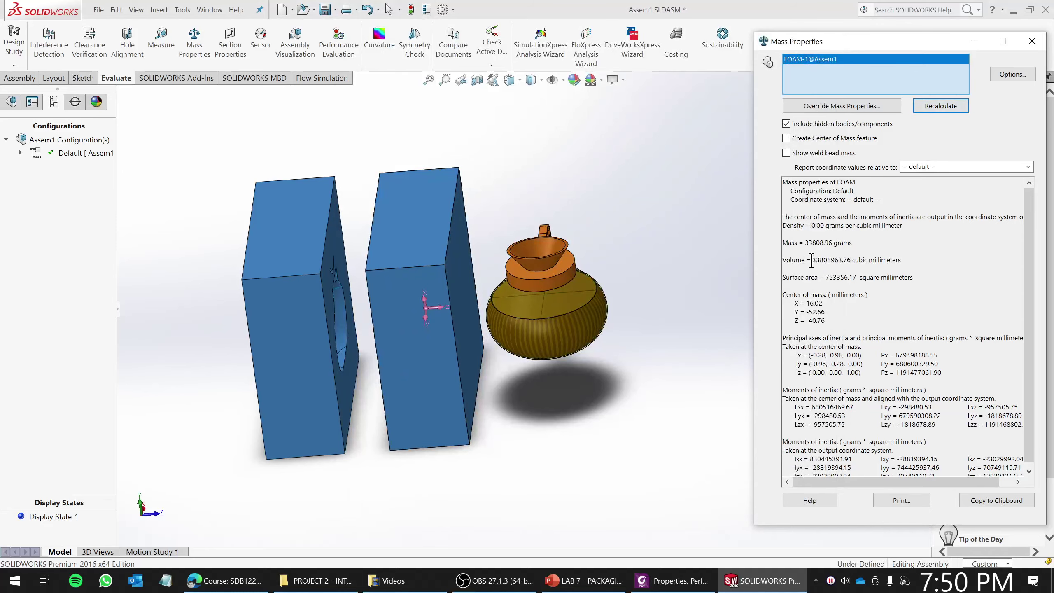
pyautogui.moveTo(811, 260); pyautogui.dragTo(867, 259)
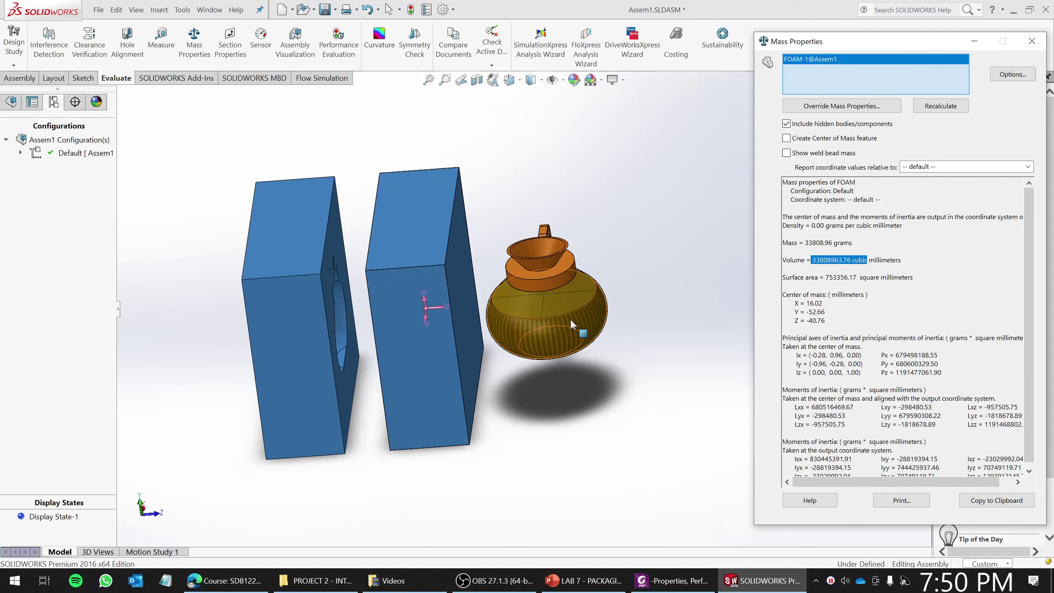
# Switch to the open DESKTOP CPU part and close the Mass Properties window
pyautogui.moveTo(615, 313); pyautogui.dragTo(426, 282, button='middle')
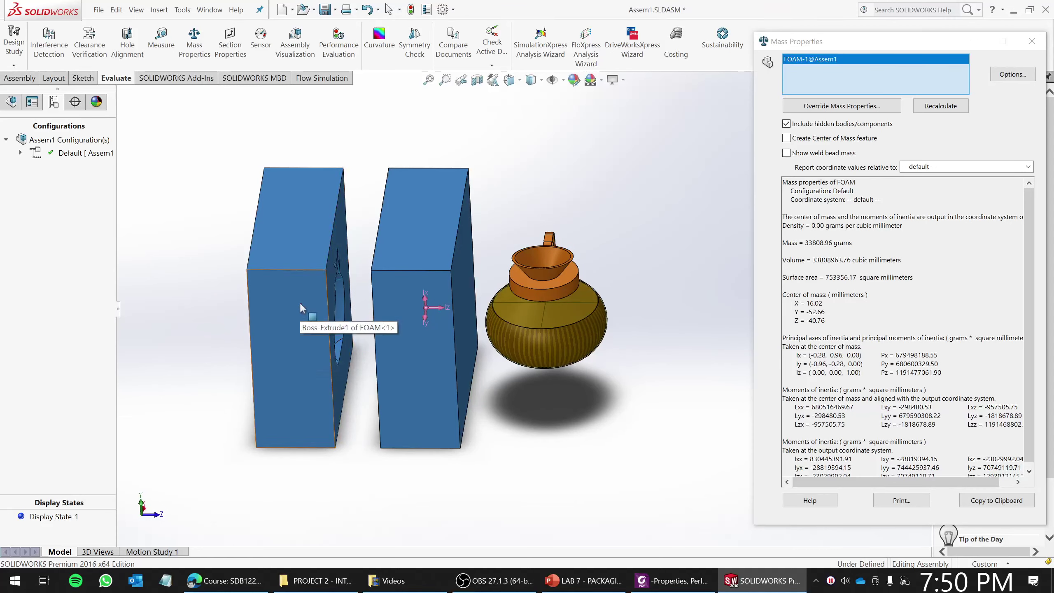
pyautogui.moveTo(371, 343); pyautogui.dragTo(394, 244, button='middle')
pyautogui.click(209, 9)
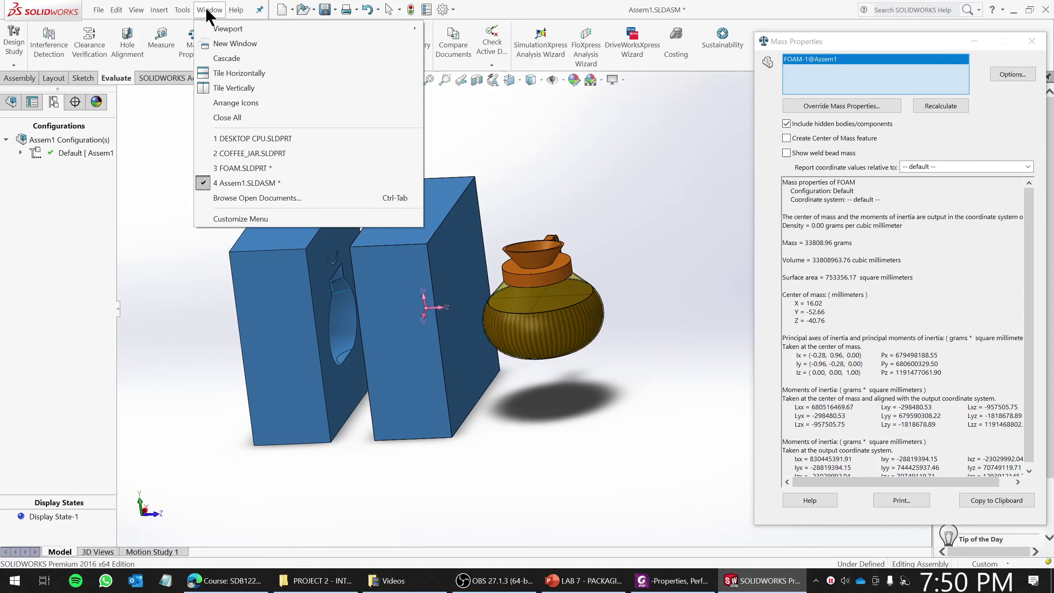
pyautogui.click(259, 138)
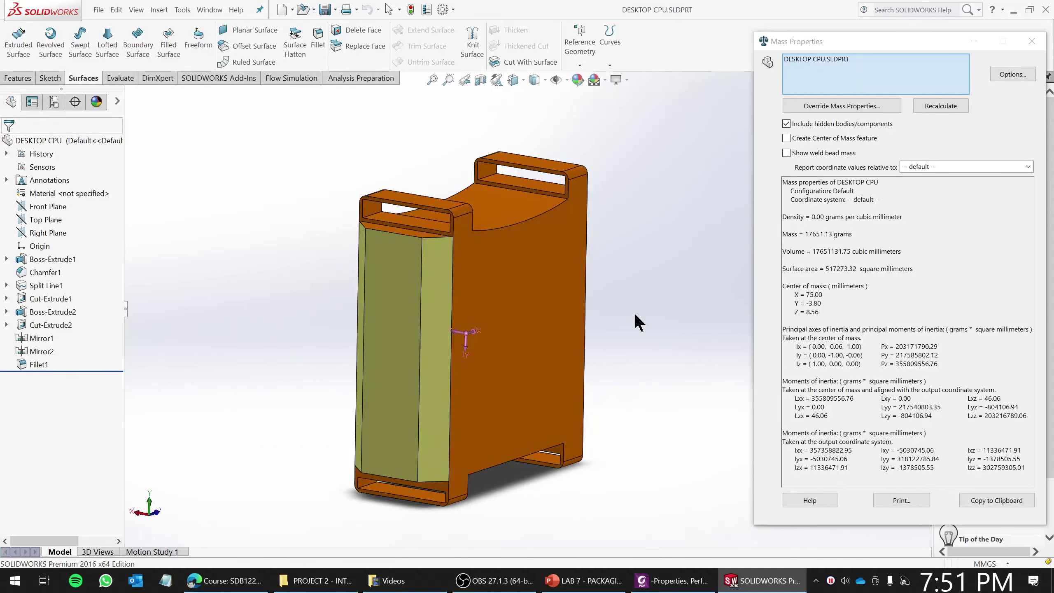
pyautogui.click(1032, 41)
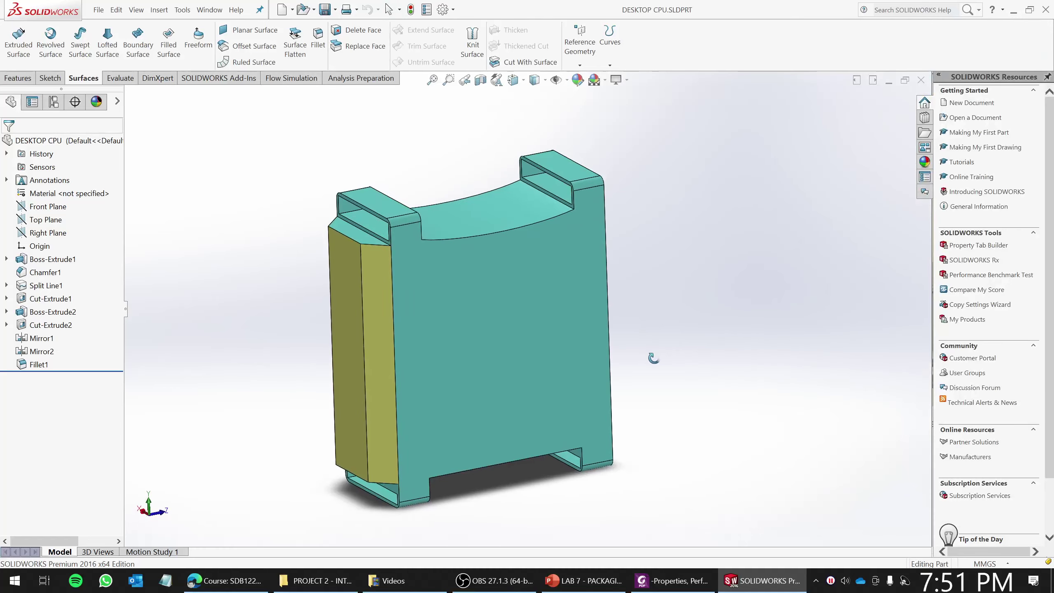
pyautogui.moveTo(494, 385); pyautogui.dragTo(523, 357, button='middle')
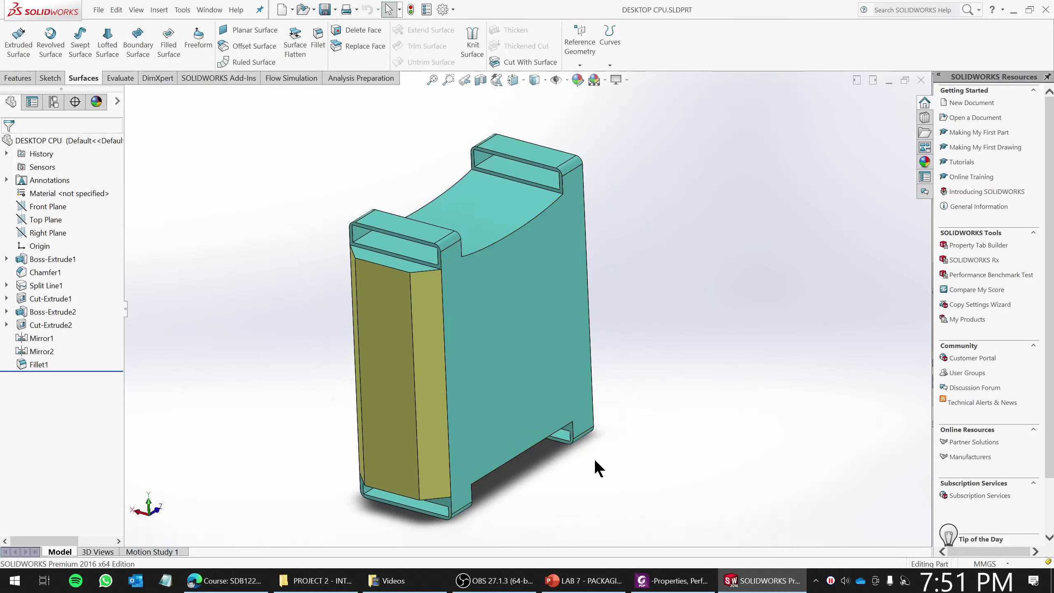
pyautogui.moveTo(586, 497); pyautogui.dragTo(583, 358, button='middle')
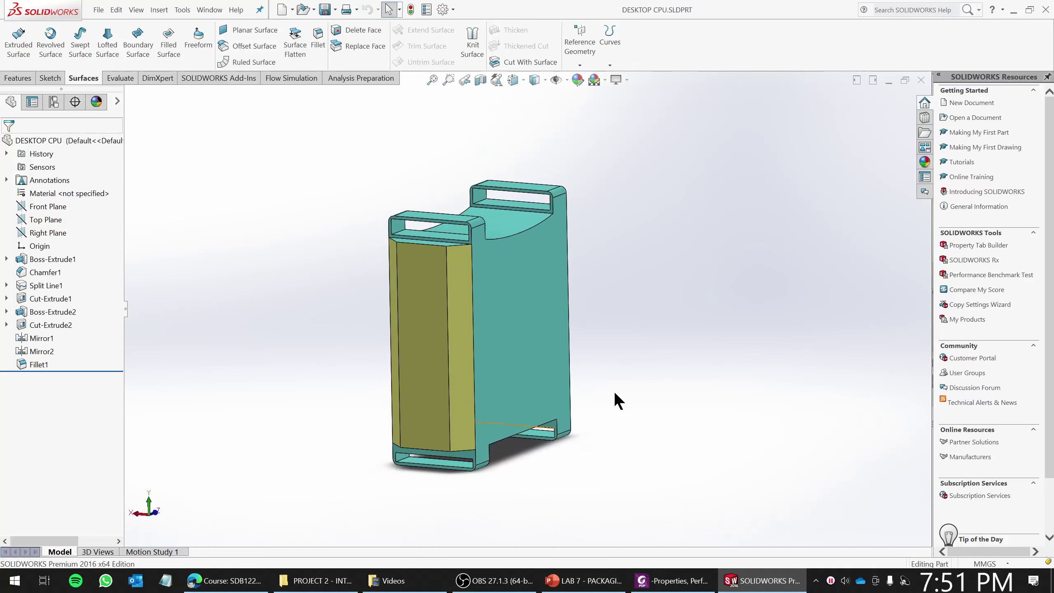